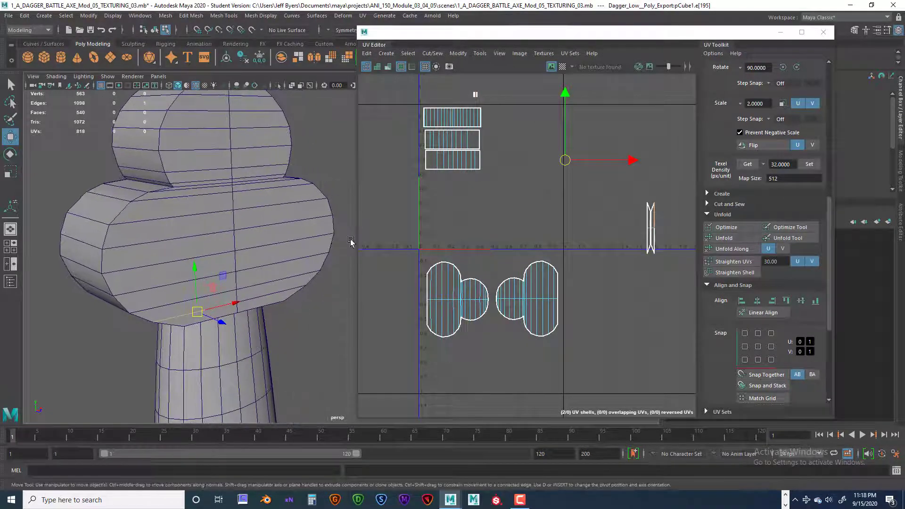
# - Examine the tiny stray UV shells above the three rectangular side strips in the UV Editor
pyautogui.keyDown('alt'); pyautogui.moveTo(329, 166); pyautogui.dragTo(308, 185); pyautogui.keyUp('alt')
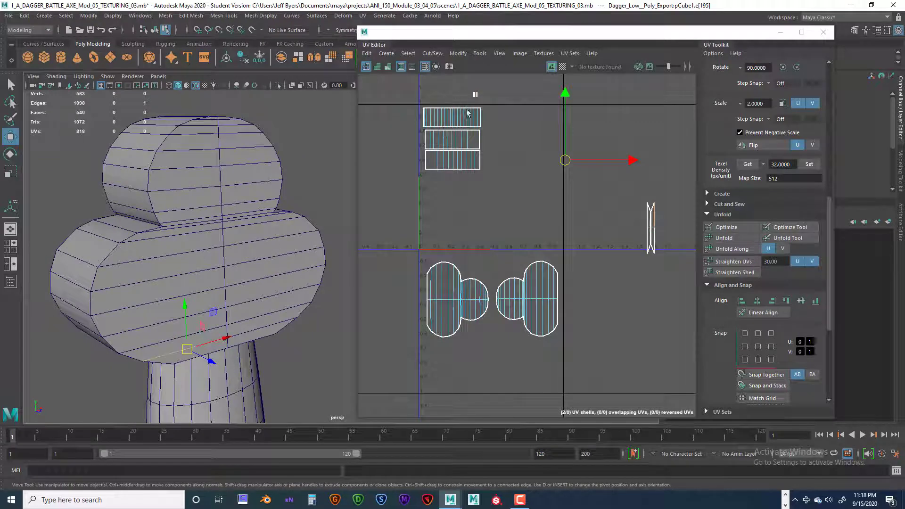
pyautogui.click(462, 85)
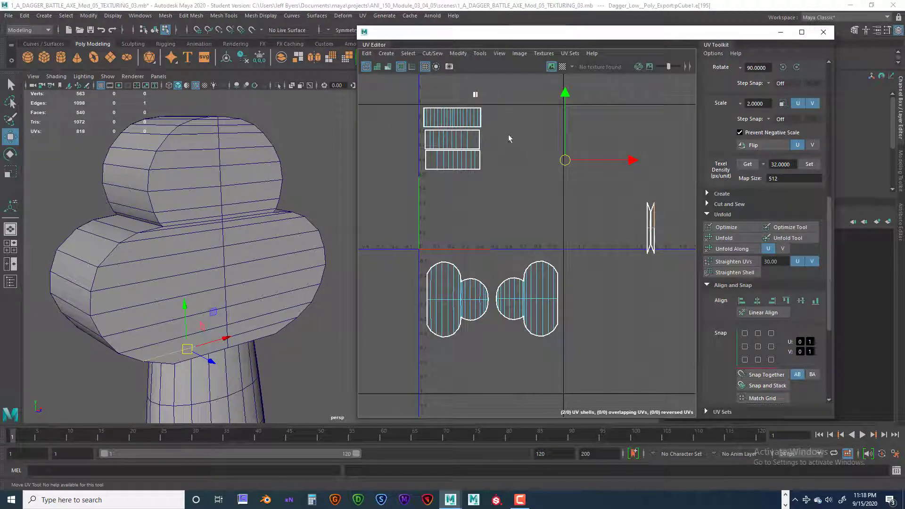
pyautogui.rightClick(476, 95)
pyautogui.click(446, 80)
pyautogui.keyDown('alt'); pyautogui.moveTo(513, 165); pyautogui.dragTo(516, 236, button='middle'); pyautogui.keyUp('alt')
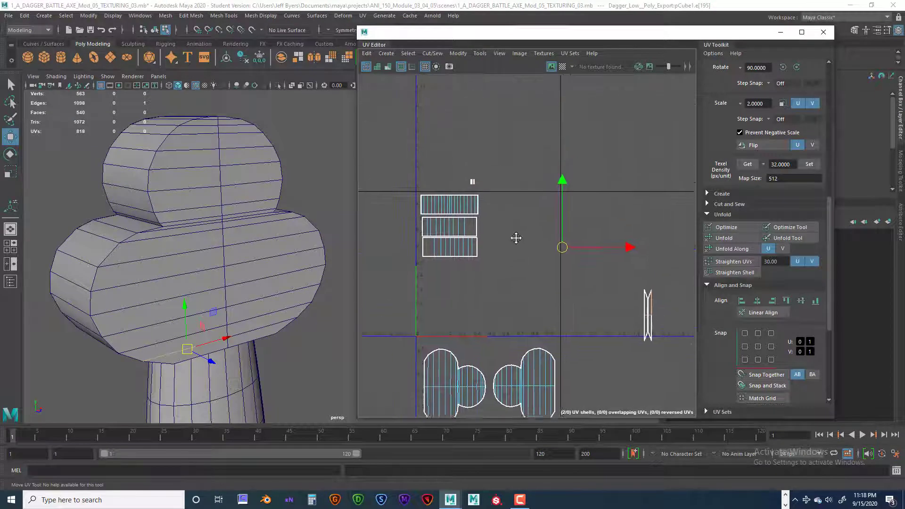
pyautogui.scroll(4, 511, 243)
pyautogui.keyDown('alt'); pyautogui.moveTo(488, 187); pyautogui.dragTo(525, 273, button='middle'); pyautogui.keyUp('alt')
pyautogui.scroll(3, 466, 185)
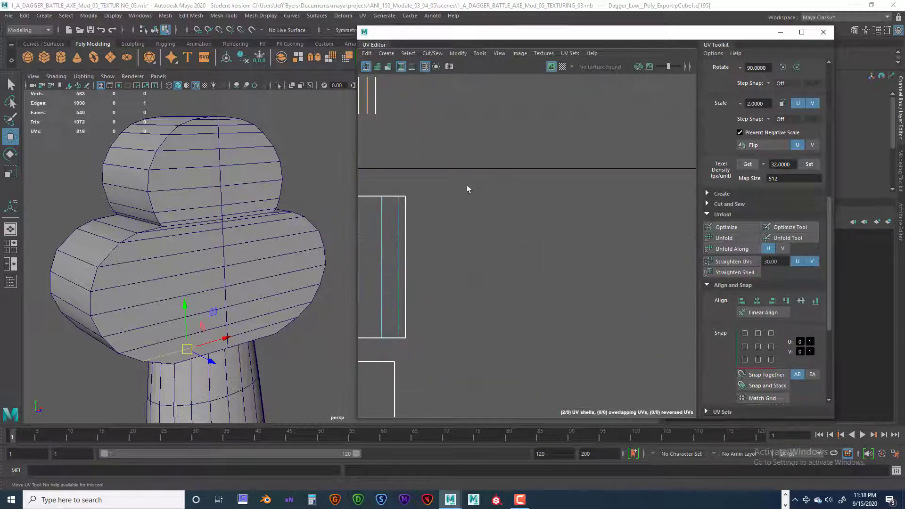
pyautogui.keyDown('alt'); pyautogui.moveTo(467, 184); pyautogui.dragTo(613, 307, button='middle'); pyautogui.keyUp('alt')
pyautogui.scroll(3, 584, 259)
pyautogui.keyDown('alt'); pyautogui.moveTo(583, 259); pyautogui.dragTo(612, 307, button='middle'); pyautogui.keyUp('alt')
pyautogui.scroll(1, 583, 267)
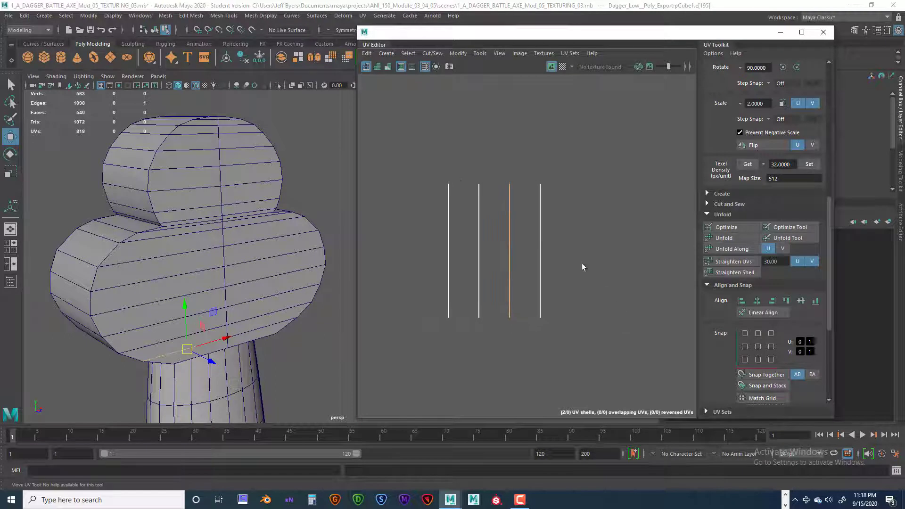
pyautogui.moveTo(481, 194); pyautogui.dragTo(479, 177, button='right')
pyautogui.scroll(-8, 511, 200)
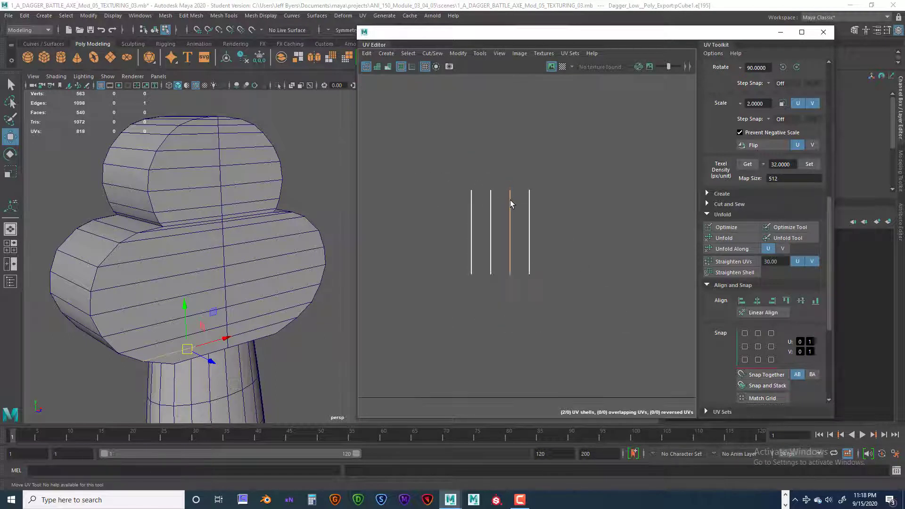
pyautogui.keyDown('alt'); pyautogui.moveTo(556, 276); pyautogui.dragTo(575, 101, button='middle'); pyautogui.keyUp('alt')
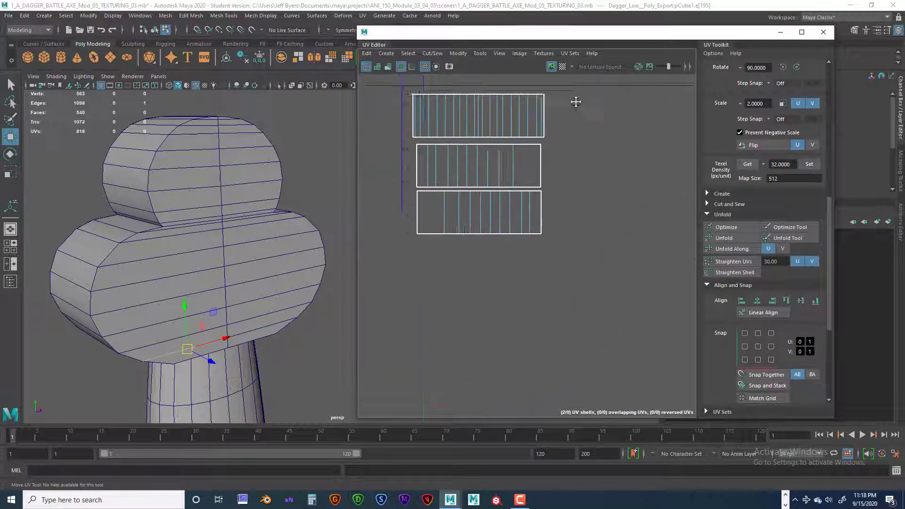
pyautogui.scroll(-4, 568, 156)
pyautogui.keyDown('alt'); pyautogui.moveTo(564, 176); pyautogui.dragTo(524, 261, button='middle'); pyautogui.keyUp('alt')
pyautogui.scroll(8, 533, 248)
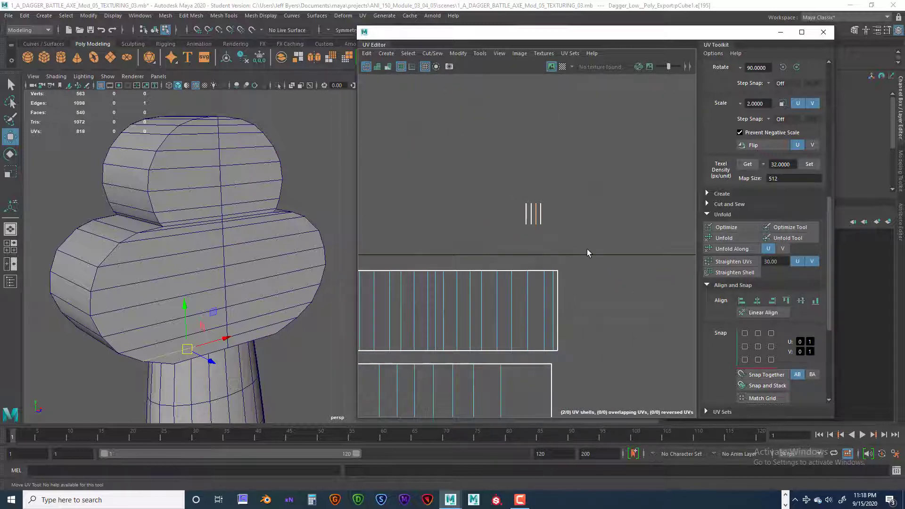
# - Select all edges of the tiny stray UV shells and Move and Sew them onto their neighbouring shells
pyautogui.moveTo(535, 202); pyautogui.dragTo(539, 179, button='right')
pyautogui.click(242, 176)
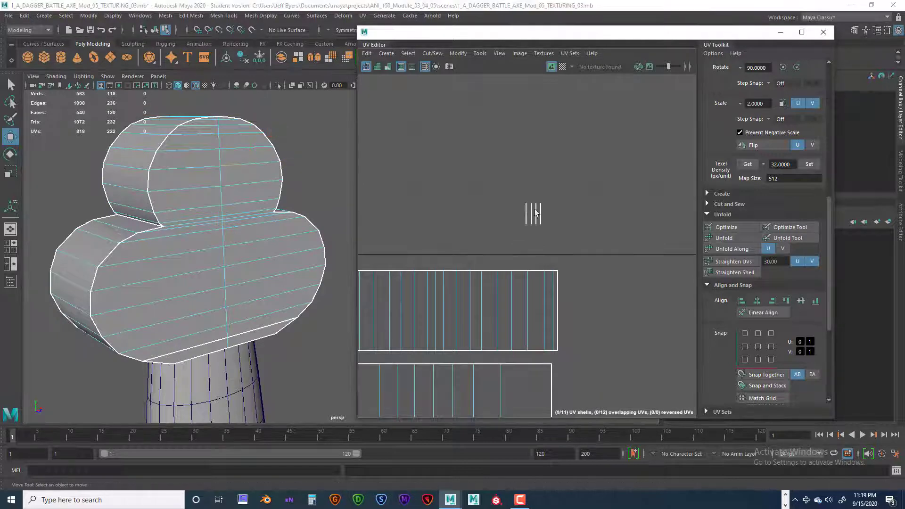
pyautogui.moveTo(475, 172); pyautogui.dragTo(542, 225)
pyautogui.click(244, 202)
pyautogui.hotkey('ctrl', 'z')
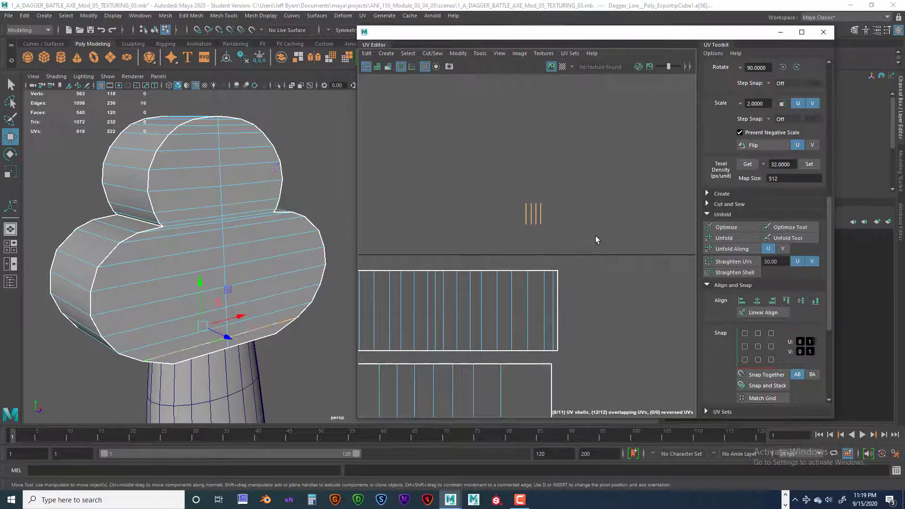
pyautogui.moveTo(531, 216); pyautogui.dragTo(521, 188, button='right')
pyautogui.scroll(-2, 608, 251)
pyautogui.keyDown('alt'); pyautogui.moveTo(611, 278); pyautogui.dragTo(549, 219, button='middle'); pyautogui.keyUp('alt')
pyautogui.scroll(-3, 550, 222)
pyautogui.keyDown('alt'); pyautogui.moveTo(557, 255); pyautogui.dragTo(512, 169, button='middle'); pyautogui.keyUp('alt')
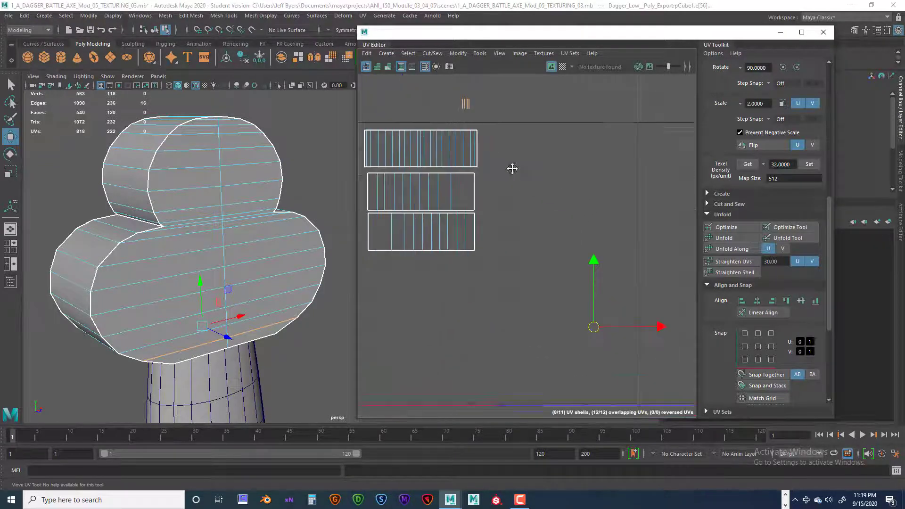
pyautogui.scroll(-4, 558, 250)
pyautogui.keyDown('alt'); pyautogui.moveTo(567, 265); pyautogui.dragTo(553, 267, button='middle'); pyautogui.keyUp('alt')
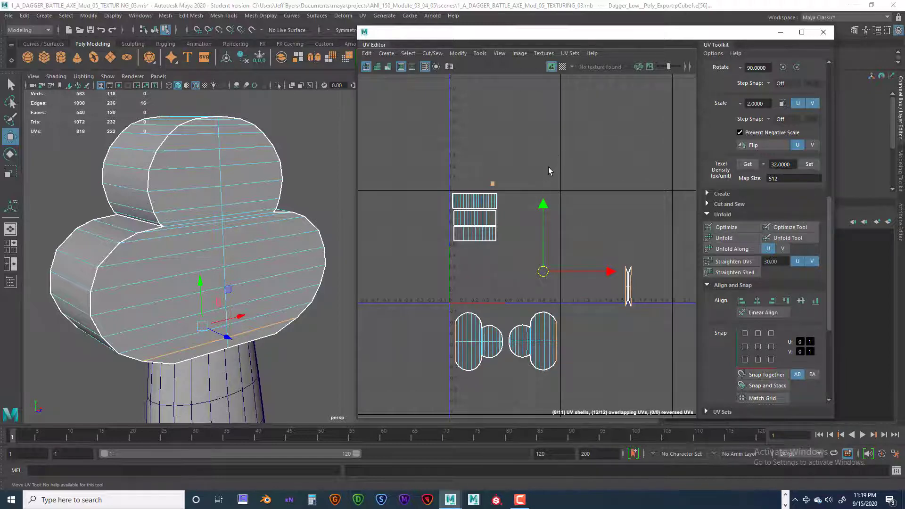
pyautogui.click(429, 55)
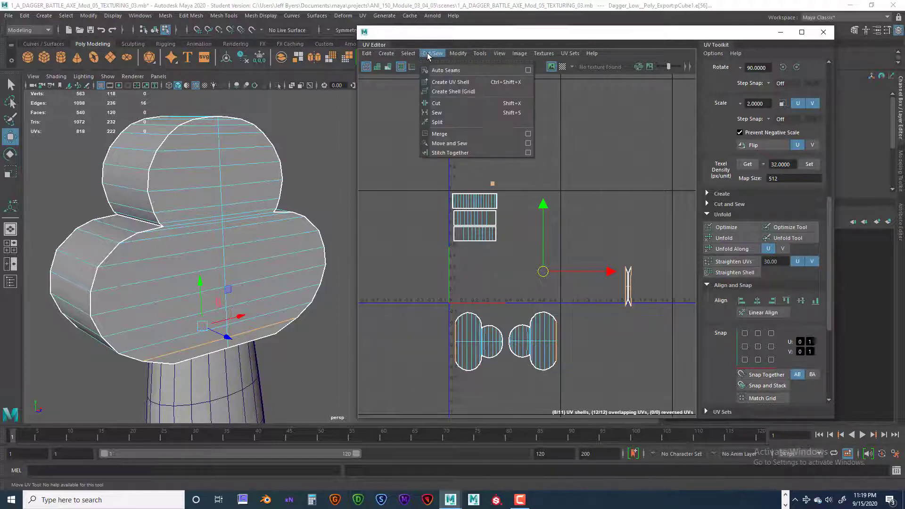
pyautogui.click(461, 145)
# - Check the sewn club-shaped shells and the pommel model for distortion using a temporary checker map
pyautogui.scroll(6, 589, 269)
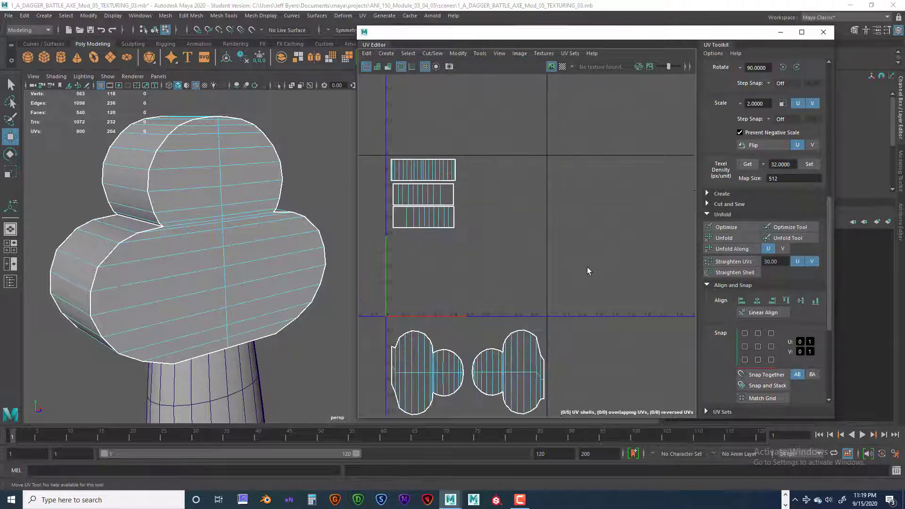
pyautogui.keyDown('alt'); pyautogui.moveTo(621, 210); pyautogui.dragTo(630, 189, button='middle'); pyautogui.keyUp('alt')
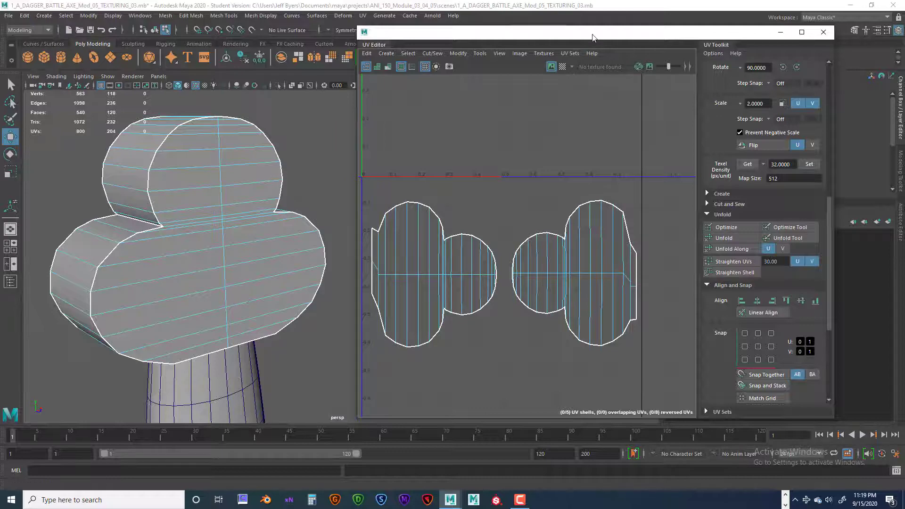
pyautogui.moveTo(593, 37); pyautogui.dragTo(603, 43)
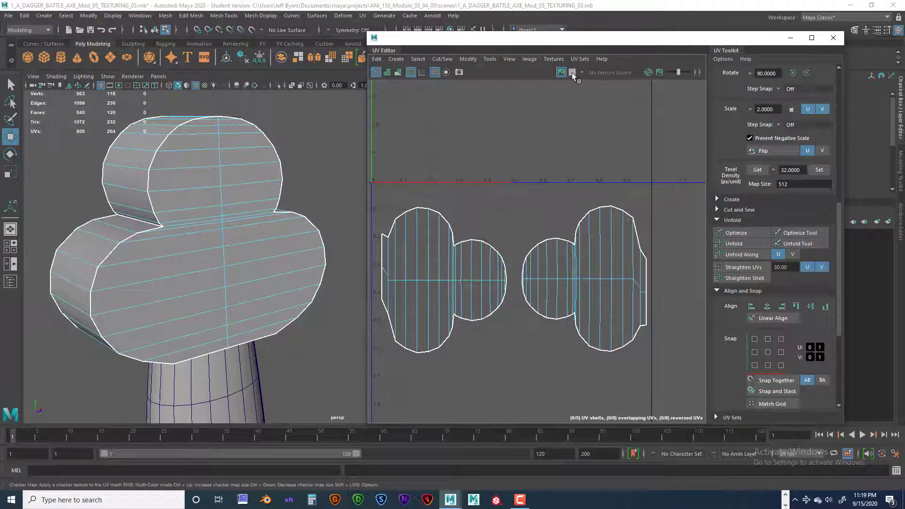
pyautogui.click(572, 73)
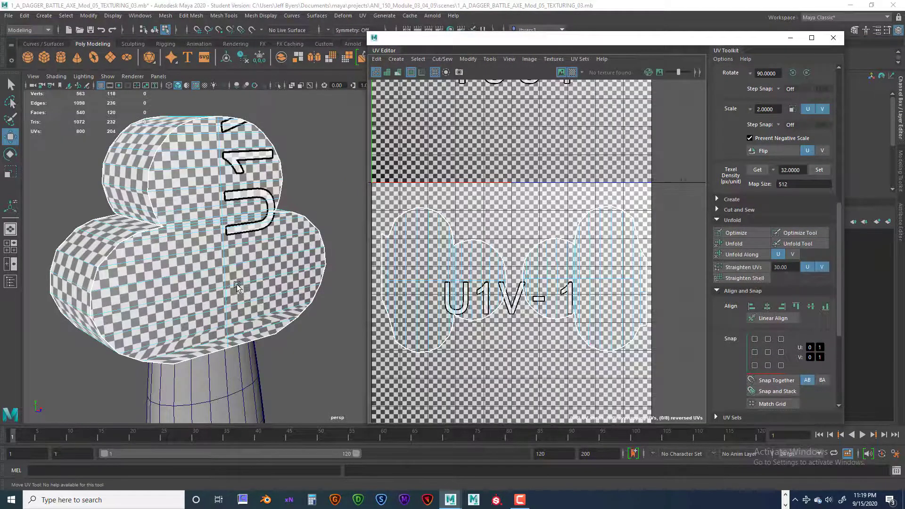
pyautogui.scroll(6, 236, 284)
pyautogui.scroll(-3, 226, 259)
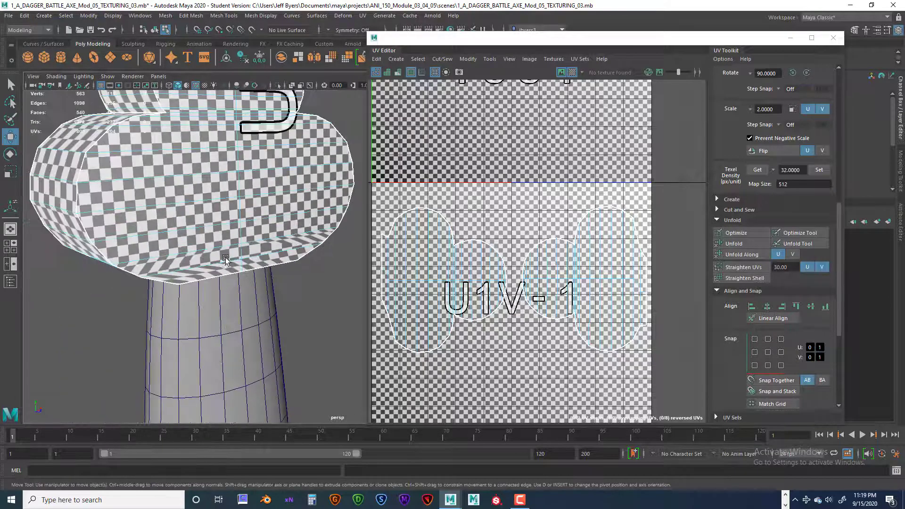
pyautogui.keyDown('alt'); pyautogui.moveTo(242, 254); pyautogui.dragTo(204, 313); pyautogui.keyUp('alt')
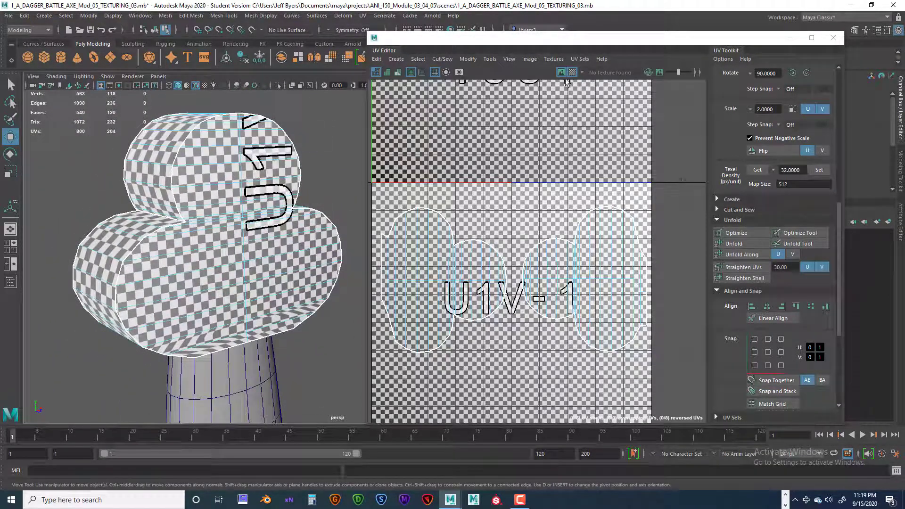
pyautogui.click(572, 73)
# - Unfold the front and back club-shaped UV shells one after the other
pyautogui.keyDown('alt'); pyautogui.moveTo(559, 202); pyautogui.dragTo(585, 202, button='middle'); pyautogui.keyUp('alt')
pyautogui.moveTo(462, 250); pyautogui.dragTo(429, 236, button='right')
pyautogui.click(470, 262)
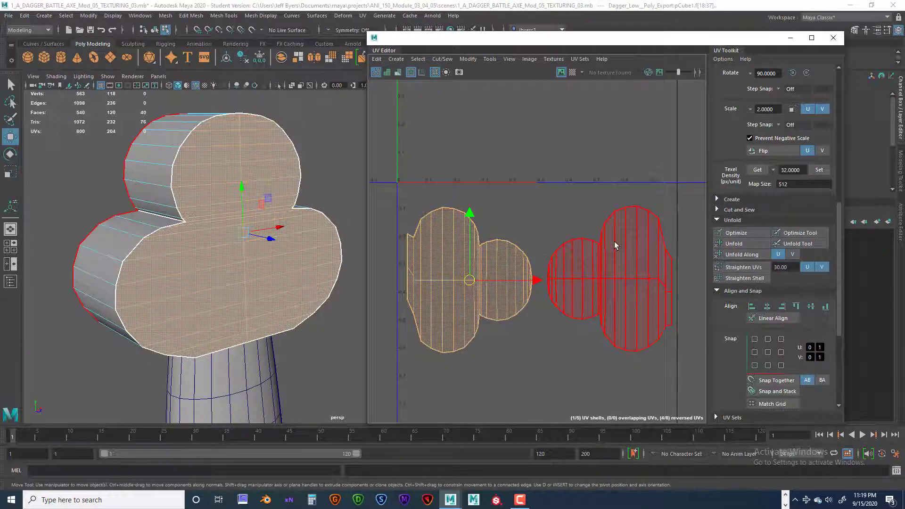
pyautogui.click(748, 245)
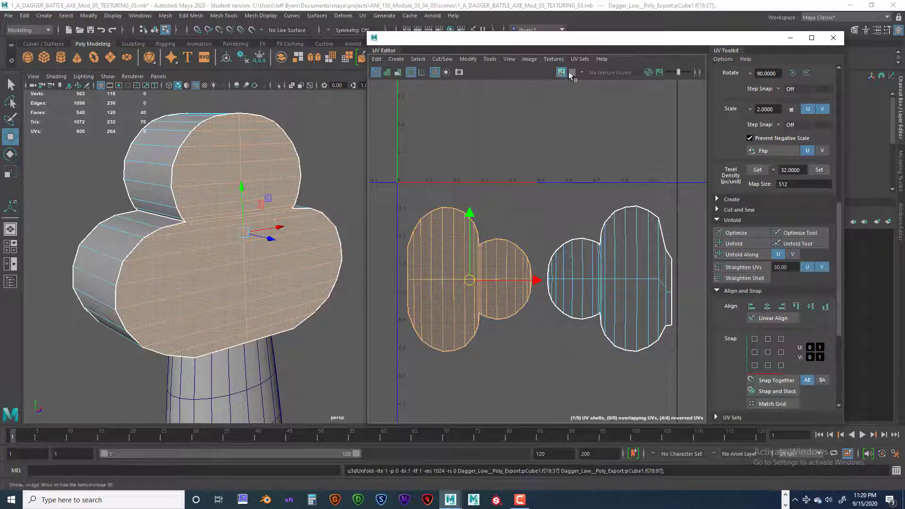
pyautogui.click(623, 252)
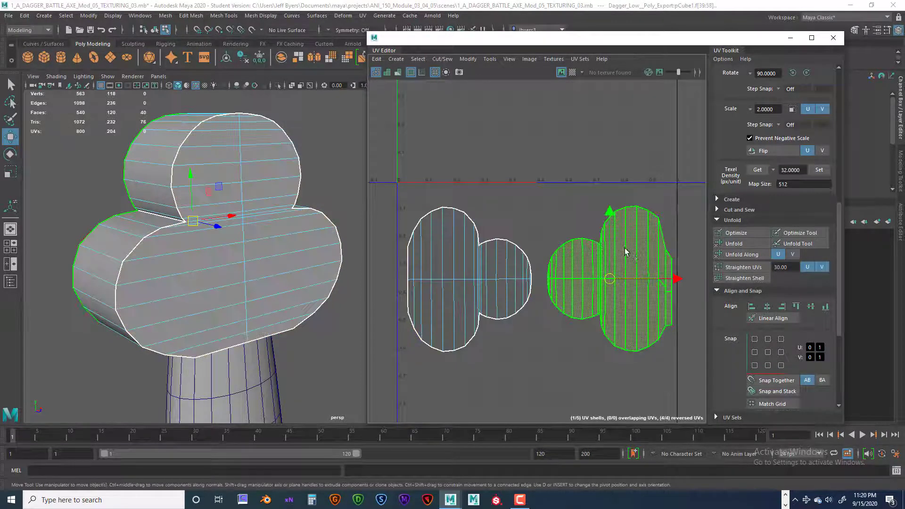
pyautogui.click(742, 244)
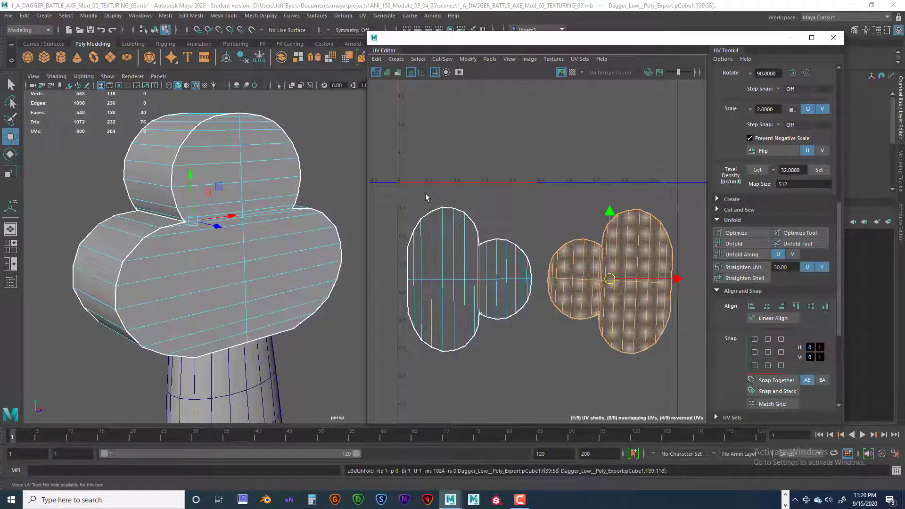
# - Select both club-shaped UV shells and apply Orient Shells to them
pyautogui.moveTo(426, 193); pyautogui.dragTo(643, 303)
pyautogui.scroll(-3, 823, 345)
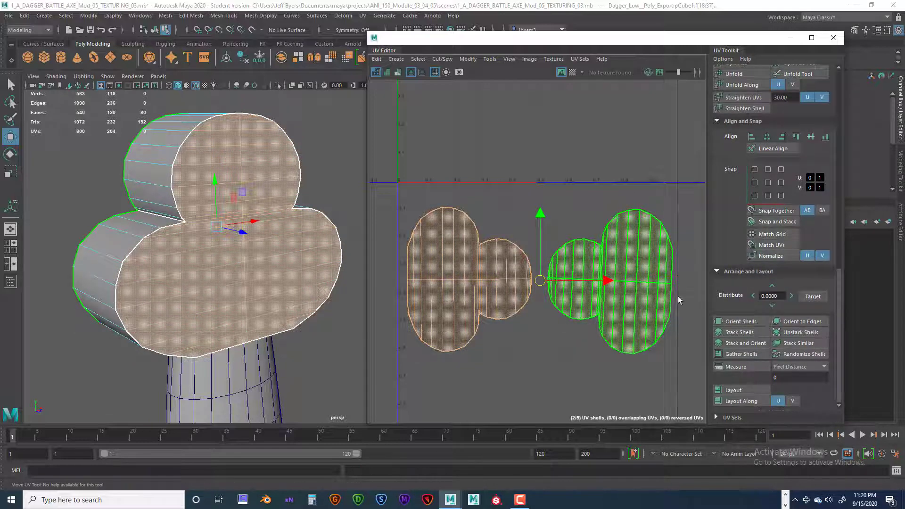
pyautogui.click(732, 321)
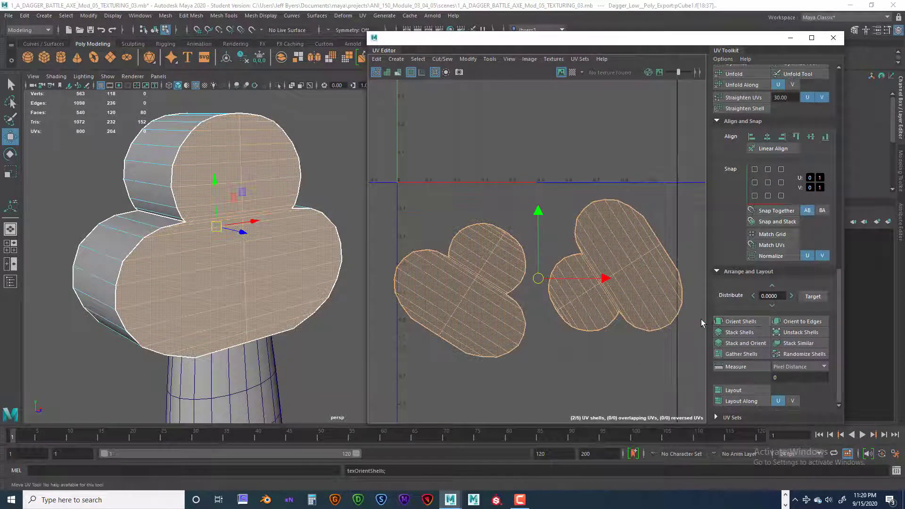
# - Rotate the front-face club-shaped UV shell until it stands upright with its small lobe on top
pyautogui.click(482, 287)
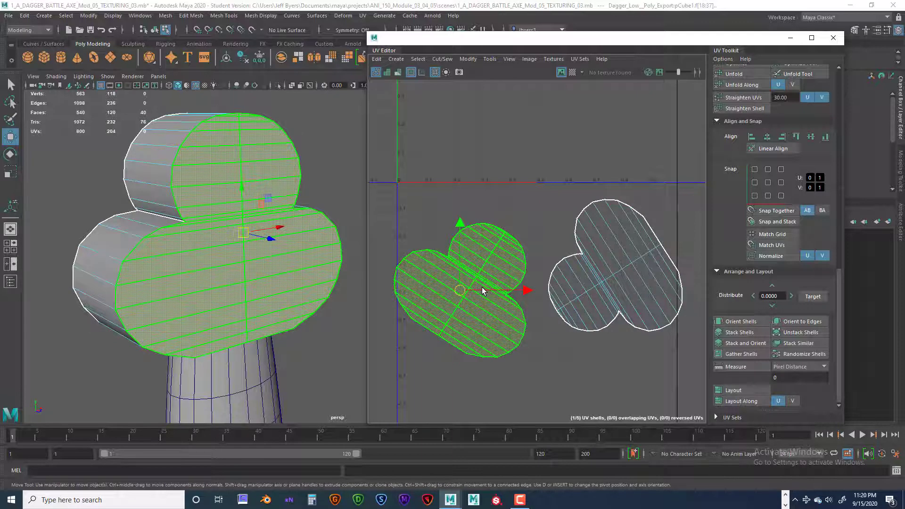
pyautogui.press('e')
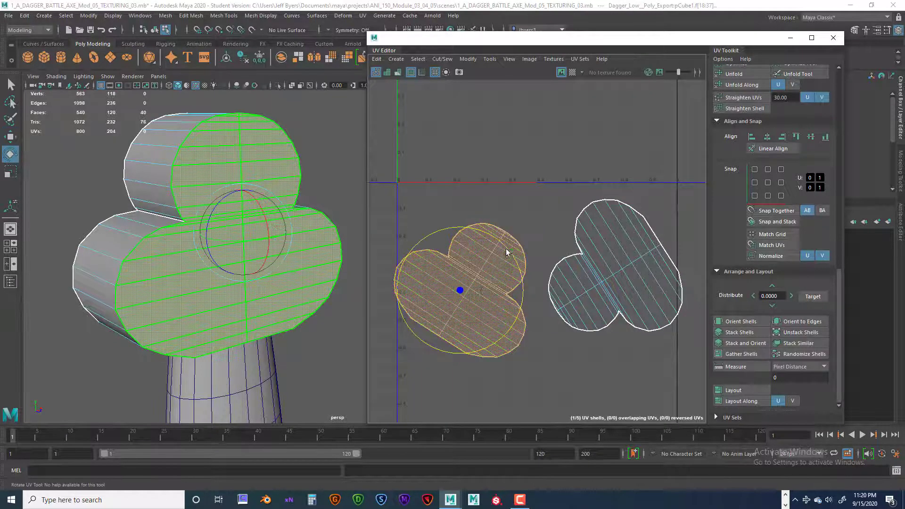
pyautogui.moveTo(508, 249); pyautogui.dragTo(479, 233)
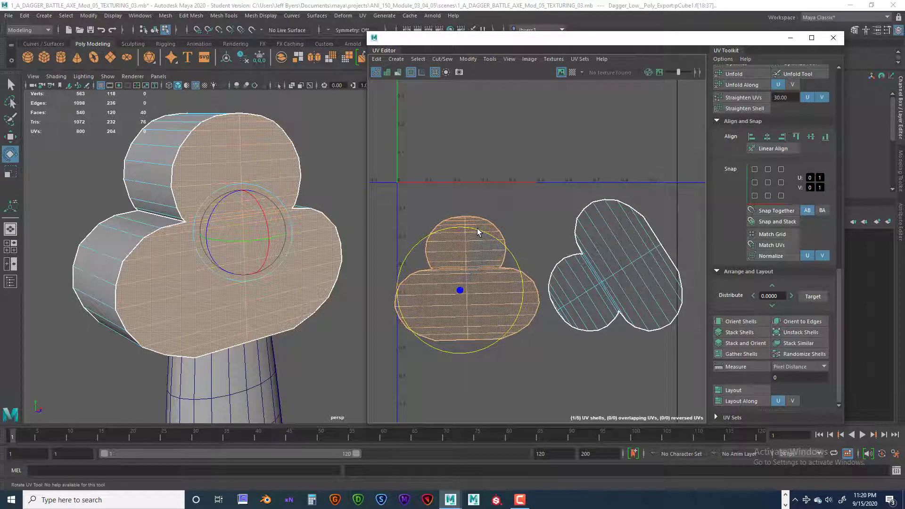
pyautogui.click(751, 320)
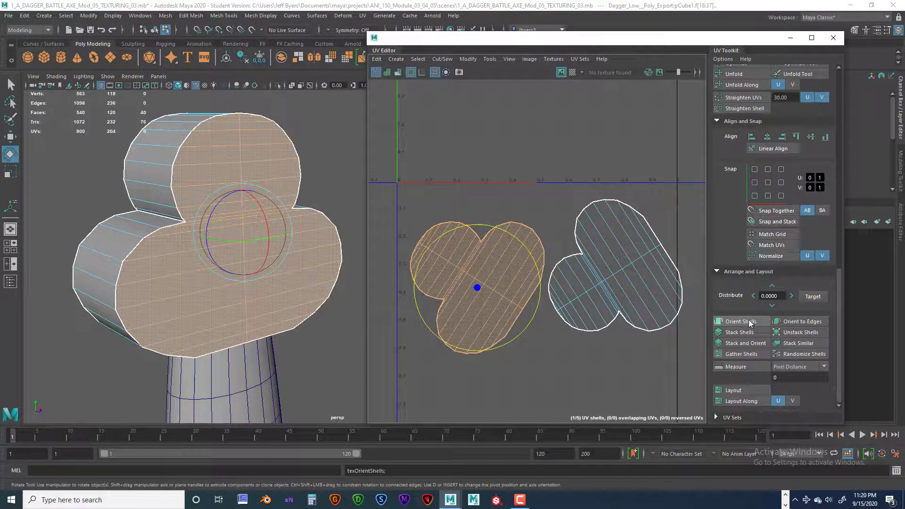
pyautogui.moveTo(509, 234); pyautogui.dragTo(545, 287)
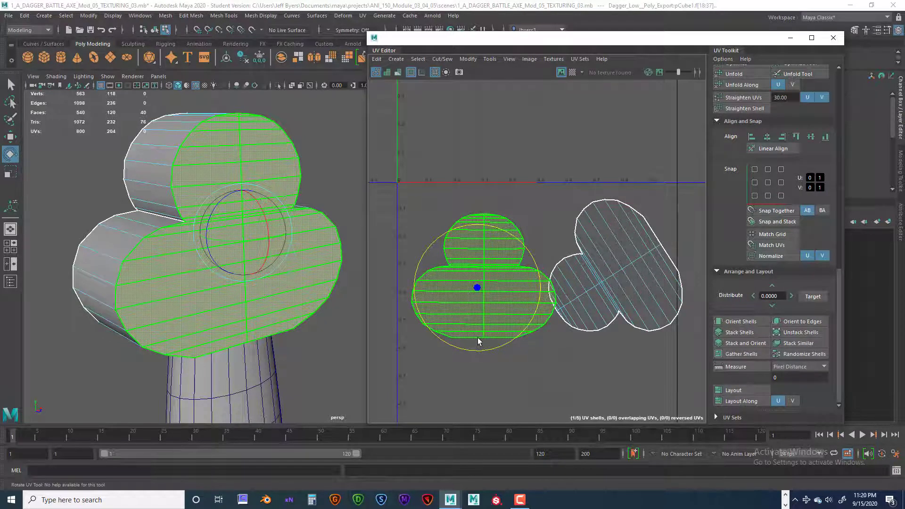
pyautogui.moveTo(539, 277); pyautogui.dragTo(537, 274)
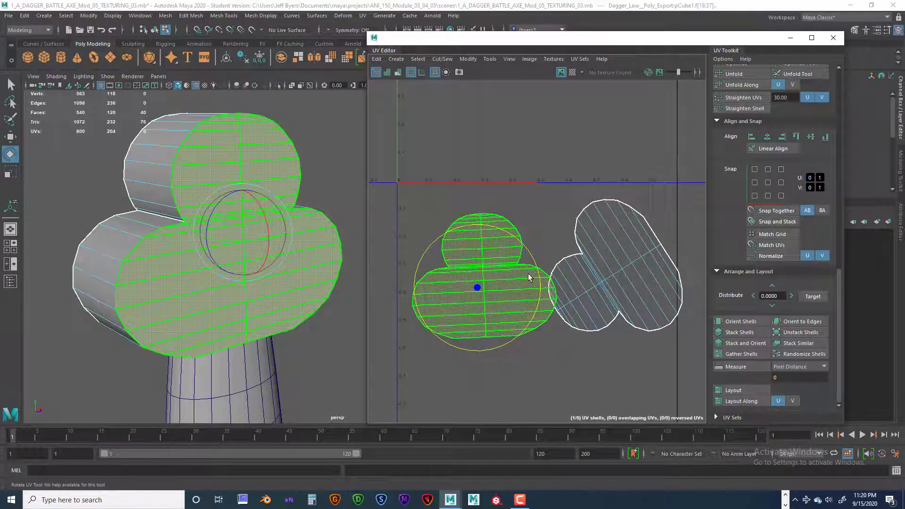
pyautogui.click(533, 258)
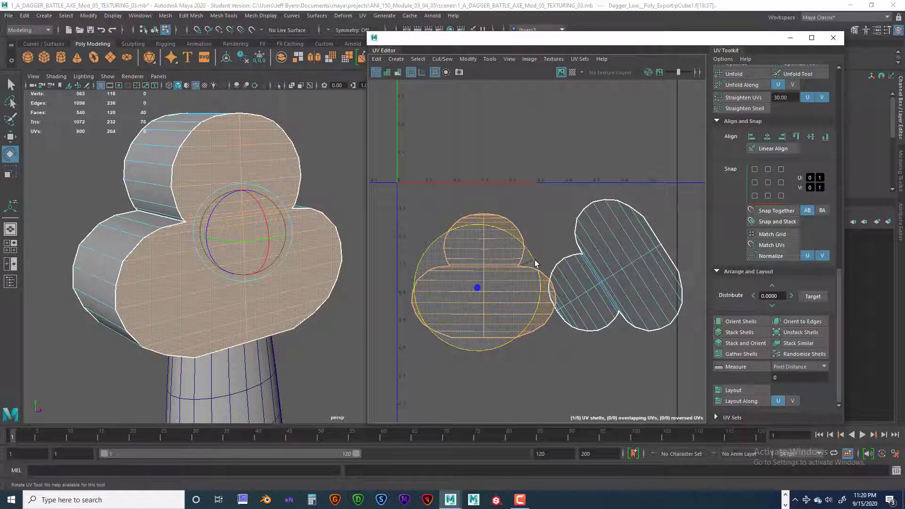
pyautogui.moveTo(535, 259); pyautogui.dragTo(534, 261)
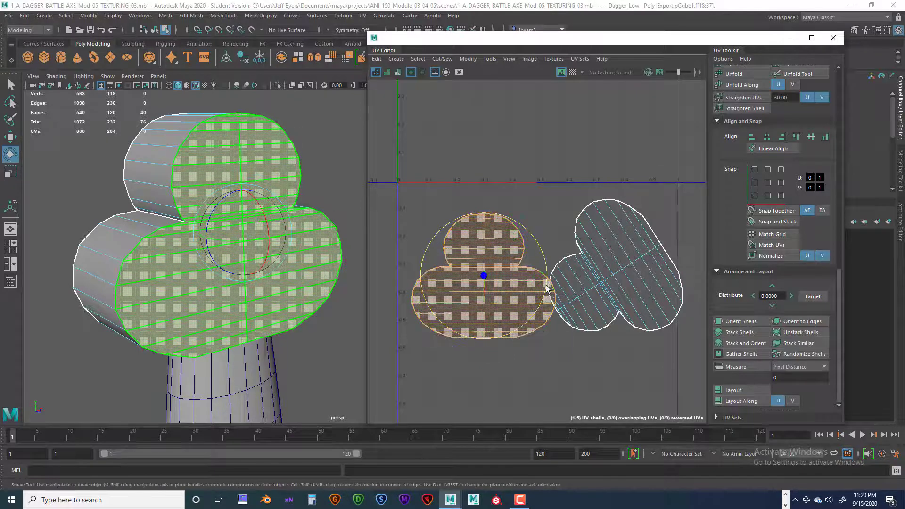
# - Move the upright front-face shell up into the 0–1 UV tile, just below the rectangular strips
pyautogui.scroll(-4, 547, 289)
pyautogui.press('w')
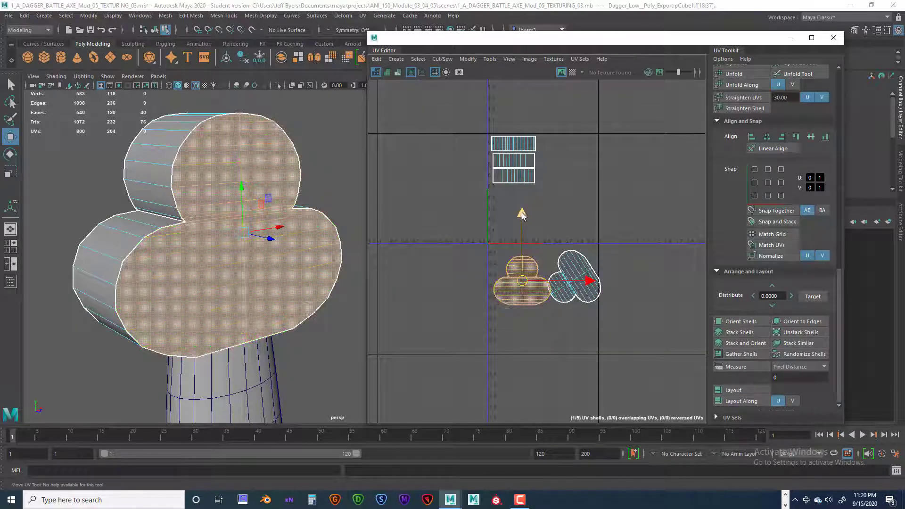
pyautogui.moveTo(515, 184); pyautogui.dragTo(515, 142)
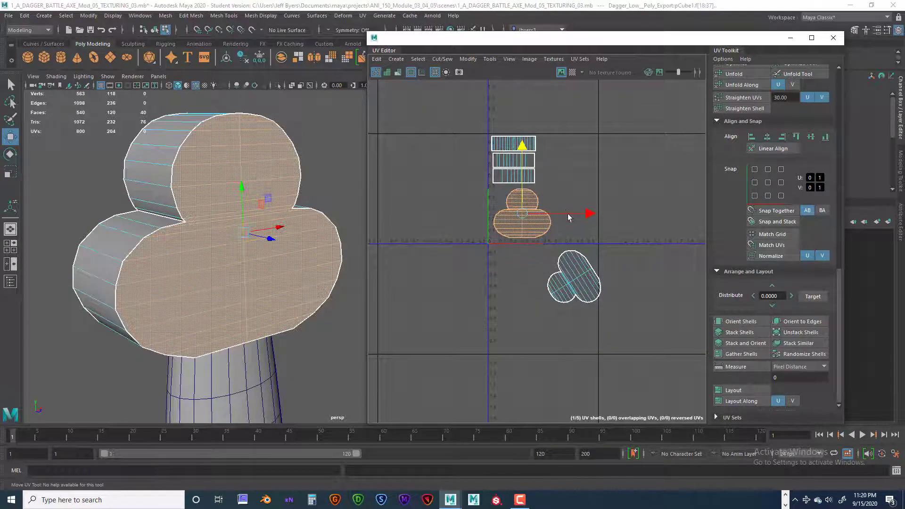
# - Nudge the front-face shell toward the tile's left edge and rotate the back-face club shell upright with its small lobe on top
pyautogui.moveTo(584, 215); pyautogui.dragTo(580, 214)
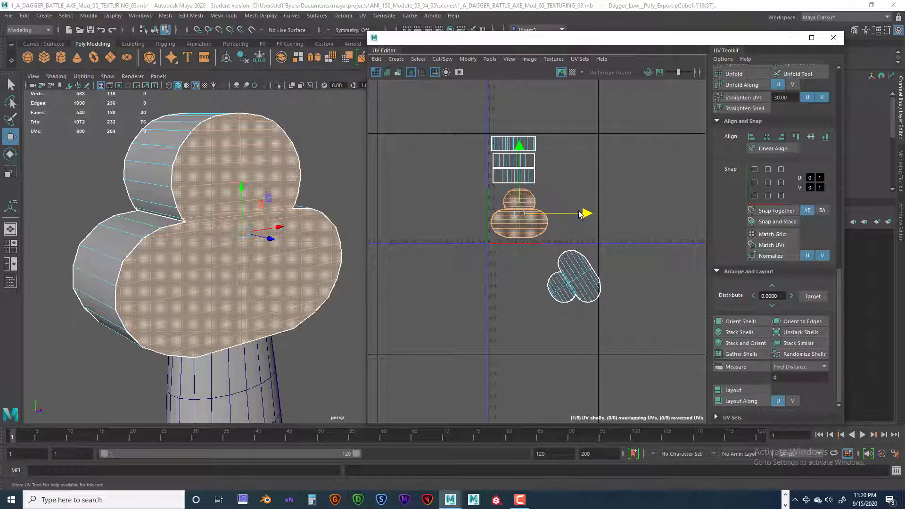
pyautogui.click(589, 295)
pyautogui.press('f')
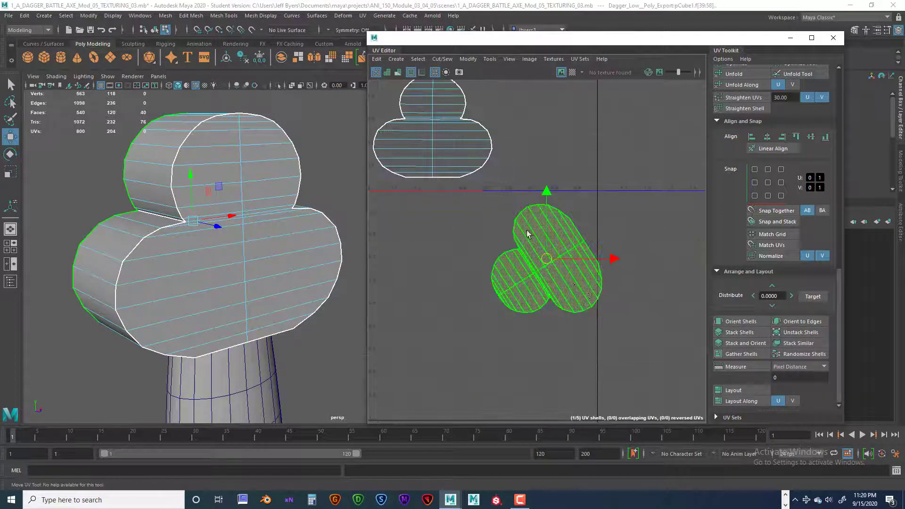
pyautogui.press('e')
pyautogui.moveTo(529, 231); pyautogui.dragTo(621, 274)
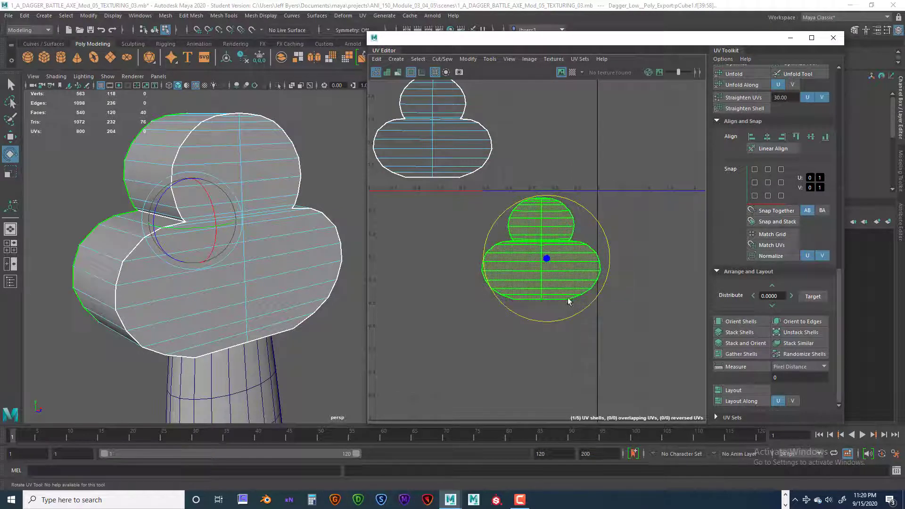
# - Move the back-face club shell up into the 0–1 tile, to the right of and slightly higher than the front-face shell
pyautogui.press('w')
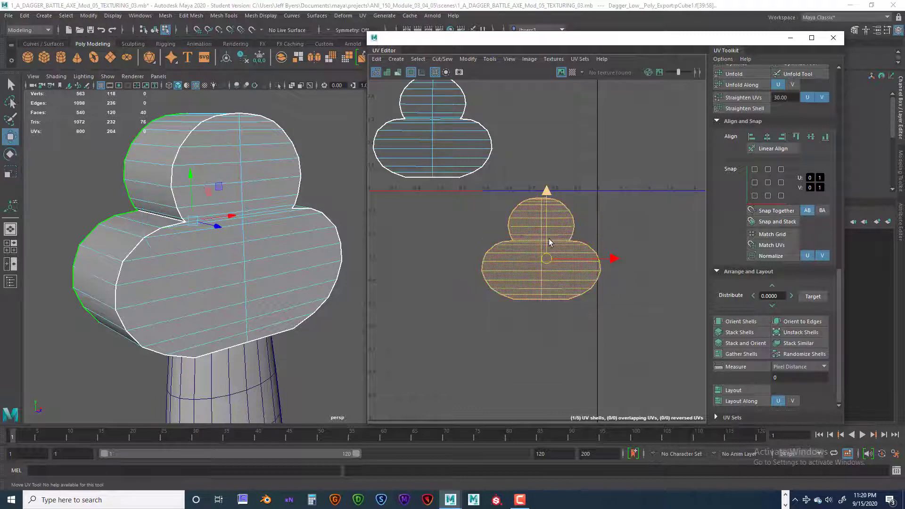
pyautogui.moveTo(547, 191); pyautogui.dragTo(547, 77)
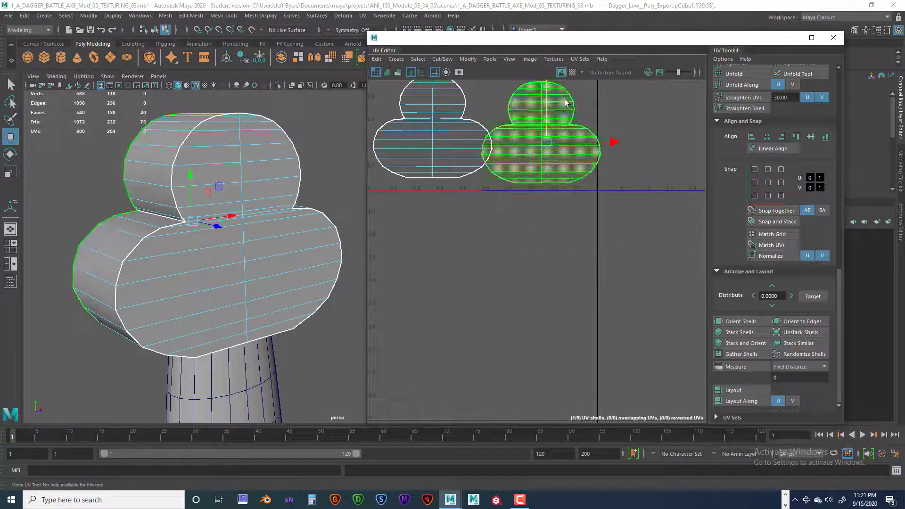
pyautogui.scroll(-2, 560, 103)
pyautogui.keyDown('alt'); pyautogui.moveTo(547, 148); pyautogui.dragTo(590, 305, button='middle'); pyautogui.keyUp('alt')
pyautogui.scroll(2, 501, 280)
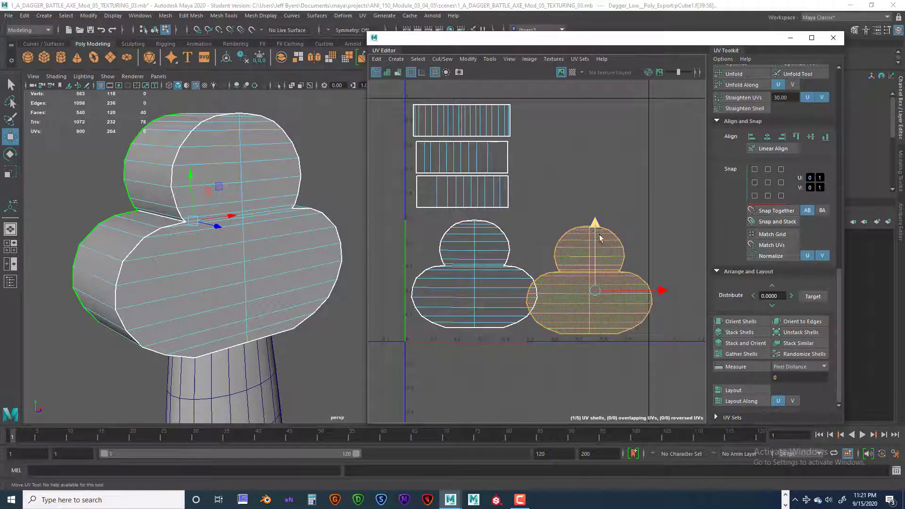
pyautogui.moveTo(595, 223); pyautogui.dragTo(594, 160)
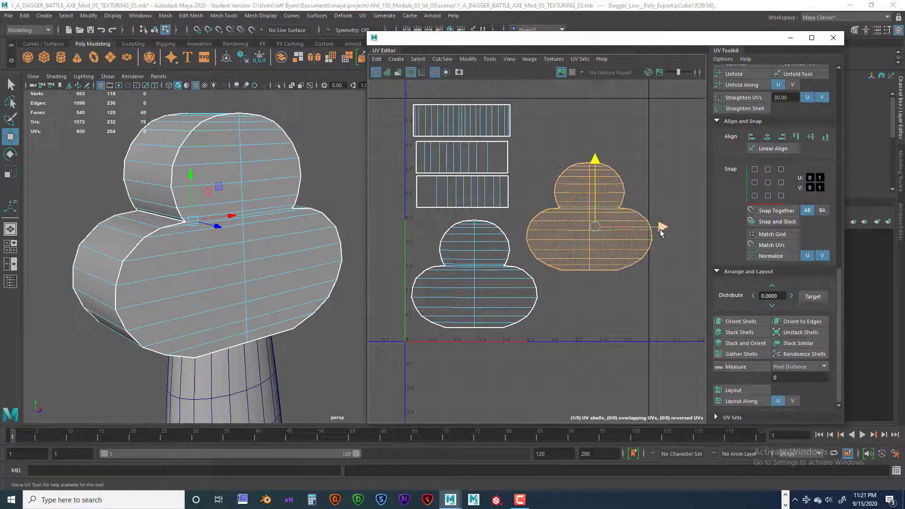
pyautogui.moveTo(659, 228); pyautogui.dragTo(650, 228)
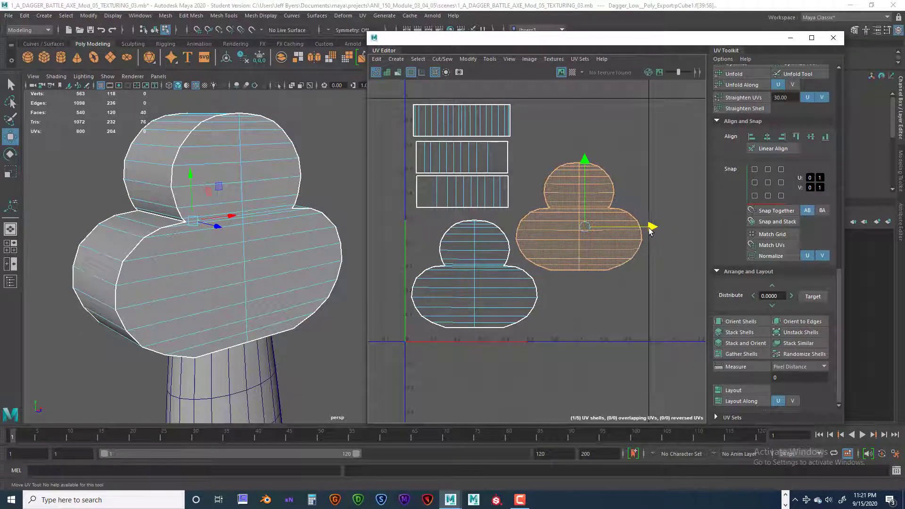
# - Move the front-face club shell snugly into the lower-left corner of the 0–1 tile
pyautogui.click(473, 283)
pyautogui.moveTo(474, 207); pyautogui.dragTo(474, 217)
pyautogui.moveTo(541, 283); pyautogui.dragTo(539, 283)
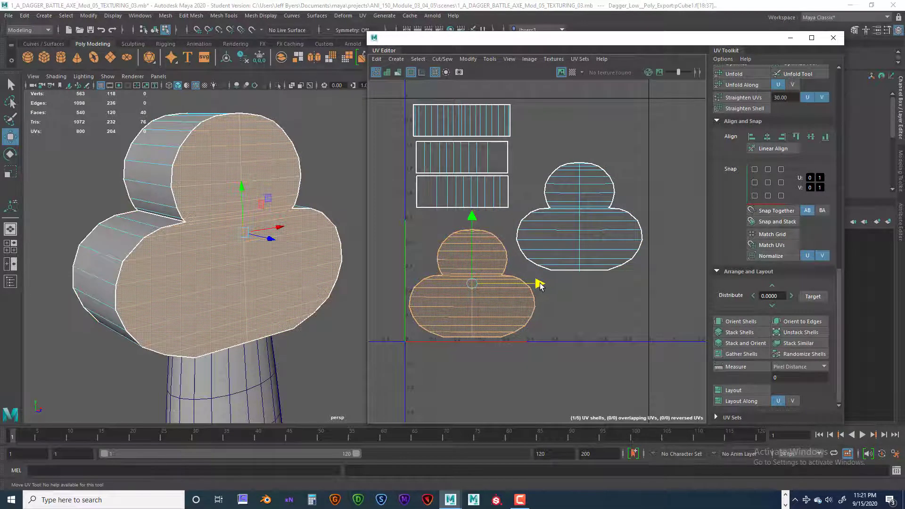
pyautogui.moveTo(473, 218); pyautogui.dragTo(472, 218)
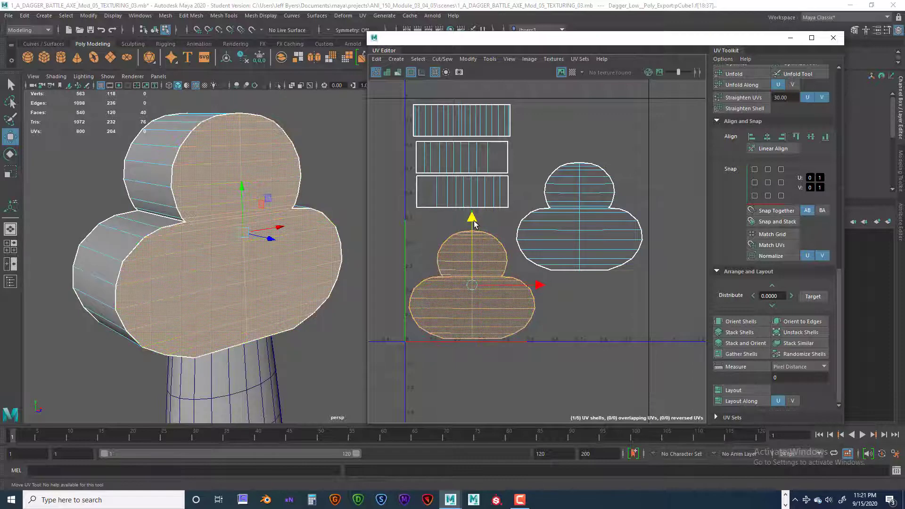
pyautogui.moveTo(542, 291); pyautogui.dragTo(541, 292)
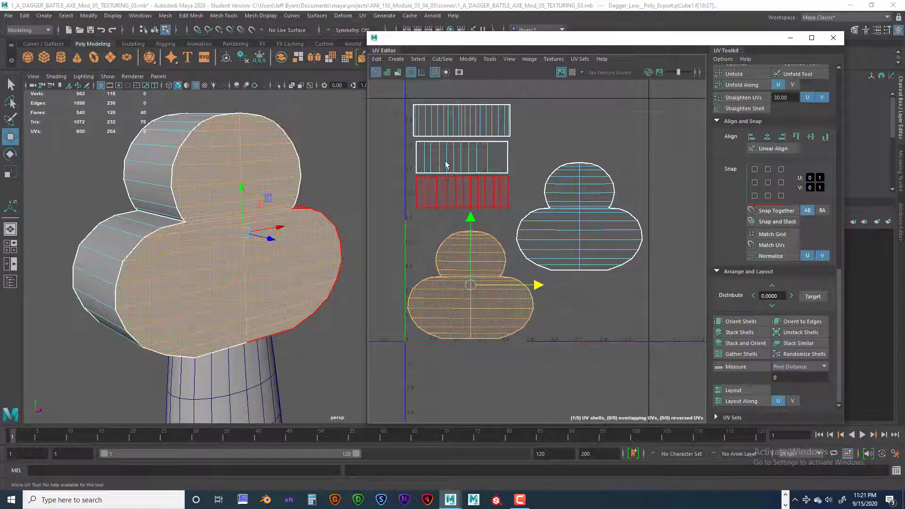
# - Position the topmost rectangular strip shell just inside the upper-left corner of the 0–1 tile
pyautogui.click(466, 124)
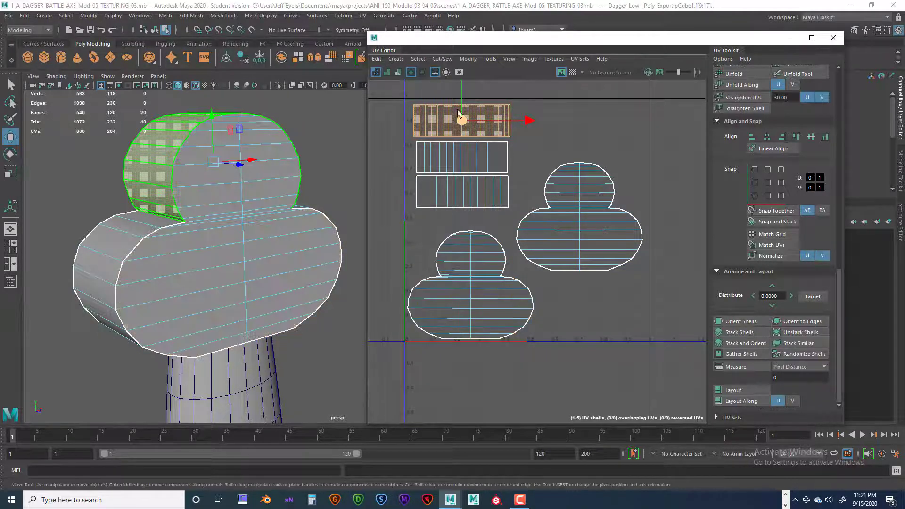
pyautogui.moveTo(464, 118); pyautogui.dragTo(468, 110)
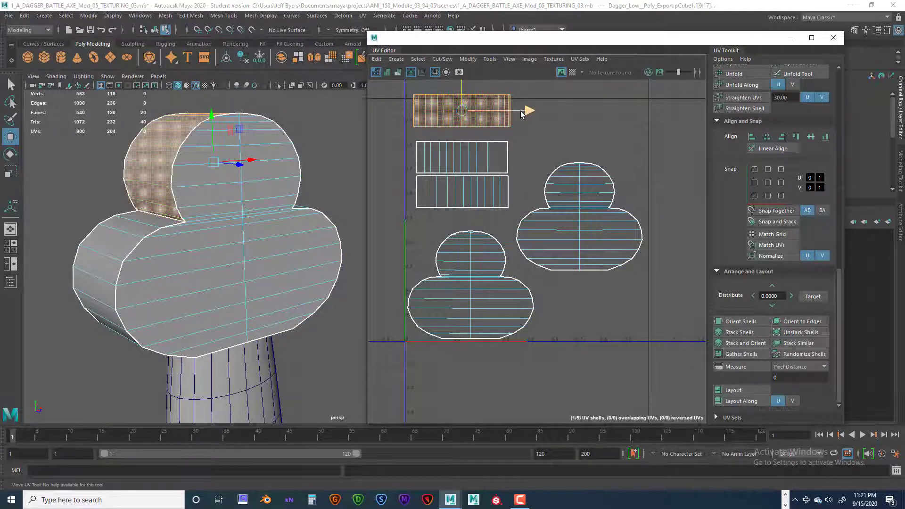
pyautogui.moveTo(522, 114); pyautogui.dragTo(503, 108)
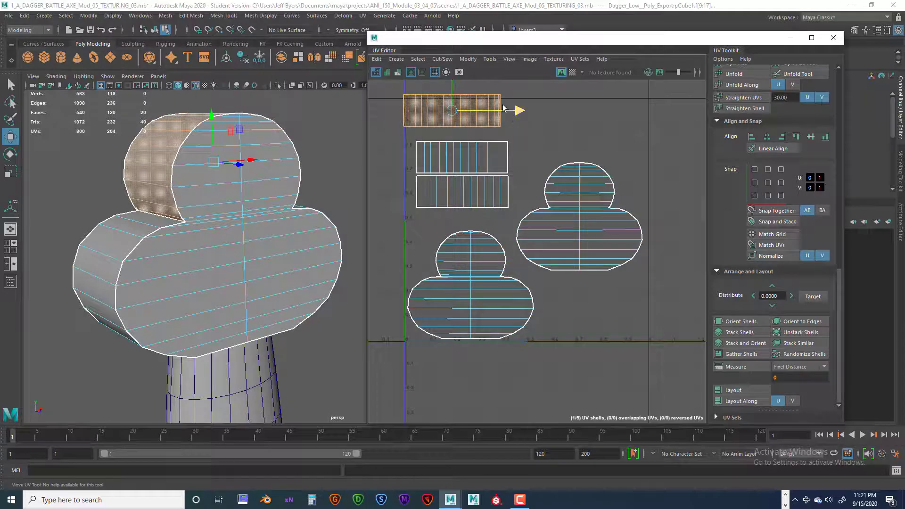
pyautogui.moveTo(452, 90); pyautogui.dragTo(459, 97)
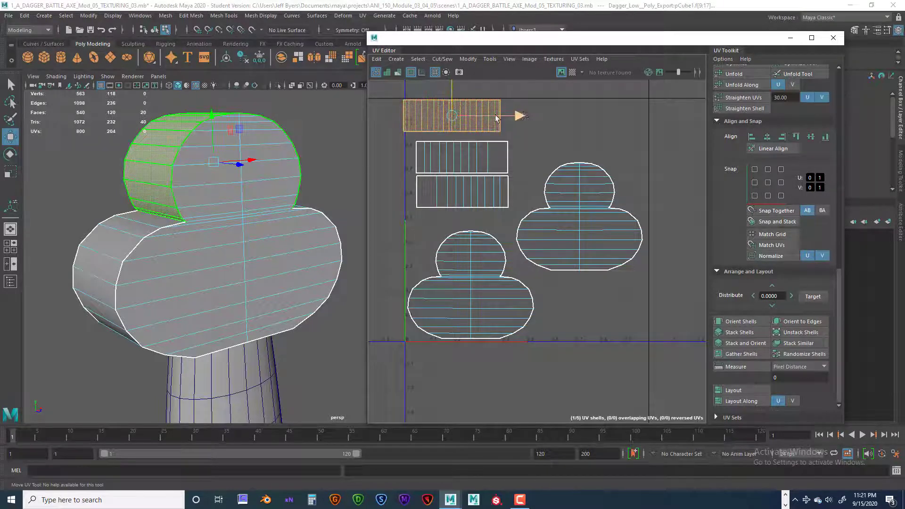
pyautogui.moveTo(524, 114); pyautogui.dragTo(529, 115)
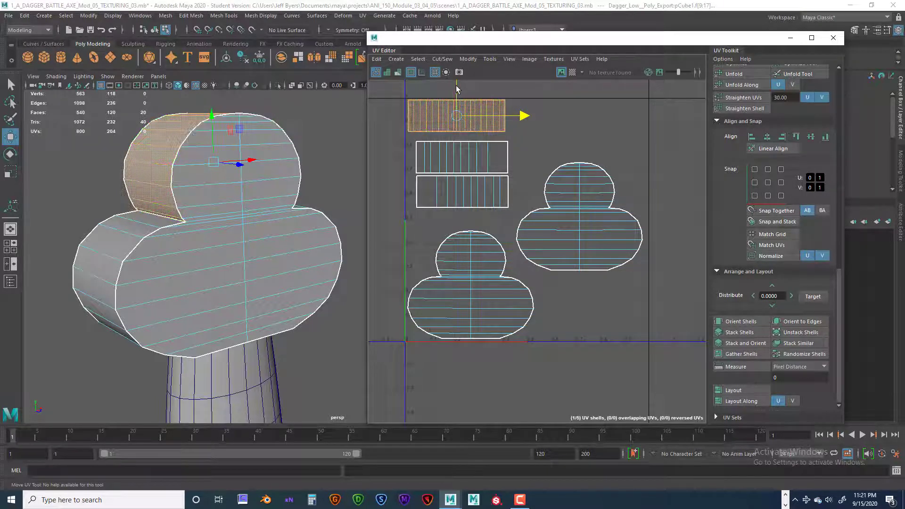
pyautogui.moveTo(457, 85); pyautogui.dragTo(456, 87)
pyautogui.moveTo(524, 117); pyautogui.dragTo(525, 118)
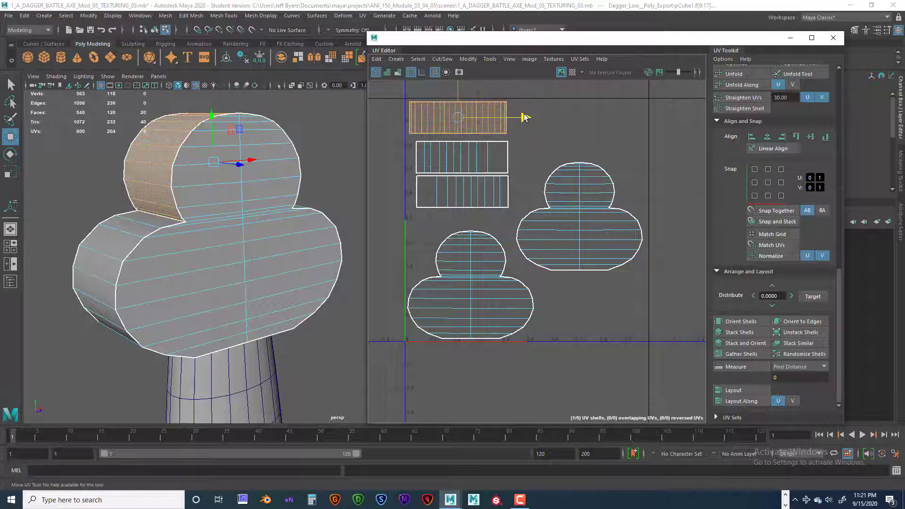
# - Stack the other two rectangular strip shells closely beneath the top strip, lined up near the tile's left edge
pyautogui.click(474, 157)
pyautogui.moveTo(463, 160); pyautogui.dragTo(457, 155)
pyautogui.click(461, 193)
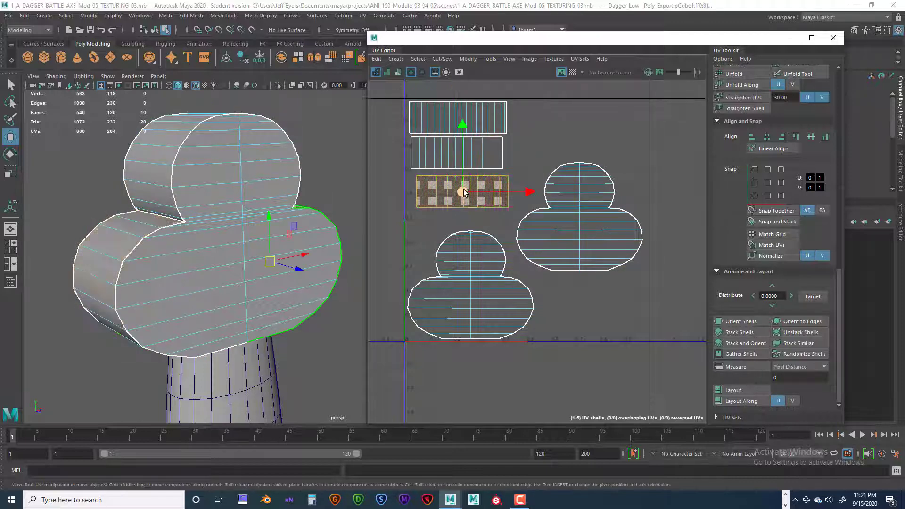
pyautogui.moveTo(462, 193); pyautogui.dragTo(458, 188)
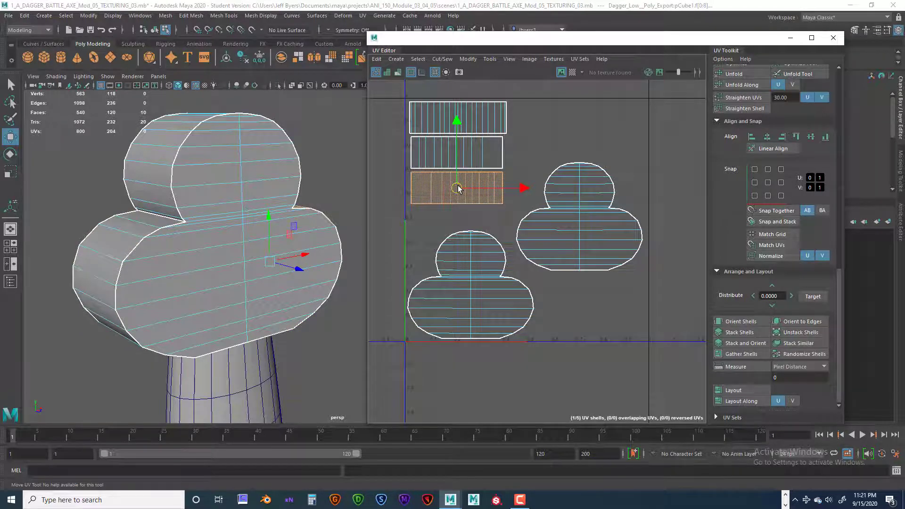
pyautogui.click(465, 154)
pyautogui.moveTo(465, 155); pyautogui.dragTo(461, 156)
# - Select the back-face club shell and display the checker map on the UVs and the pommel
pyautogui.click(579, 220)
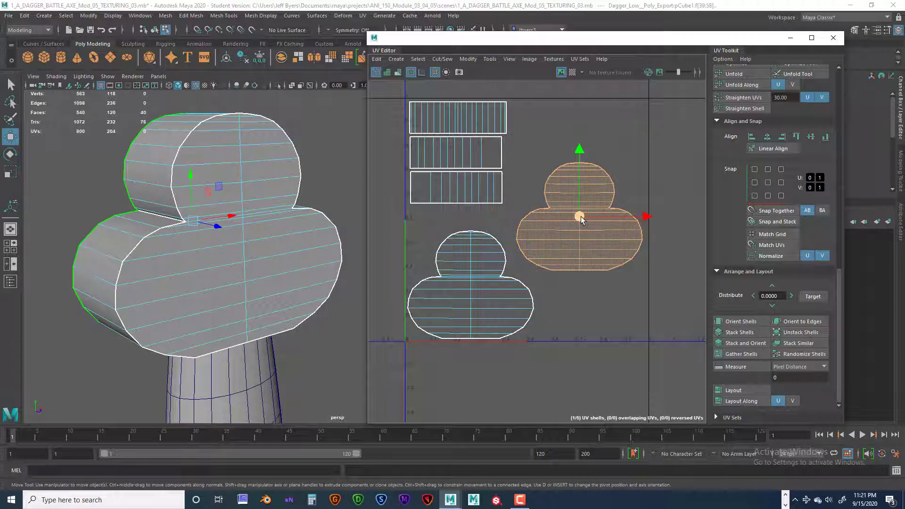
pyautogui.scroll(-3, 559, 239)
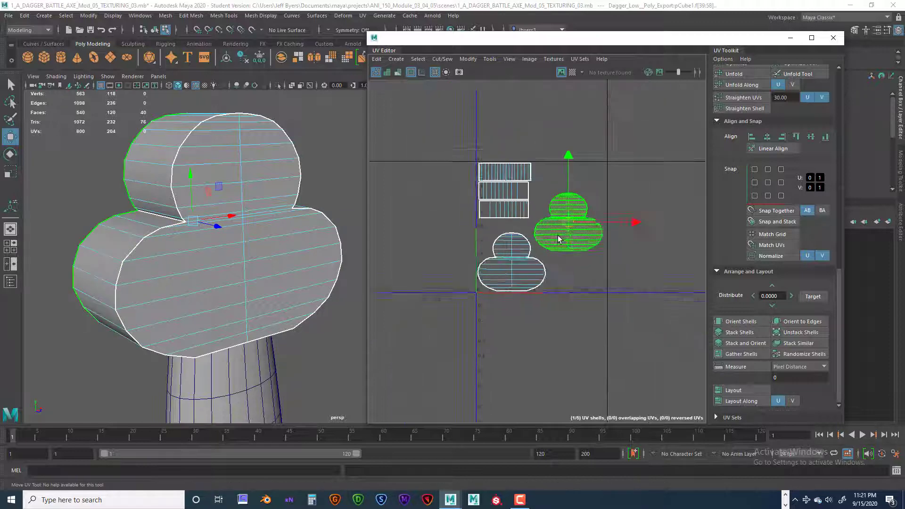
pyautogui.scroll(-2, 558, 239)
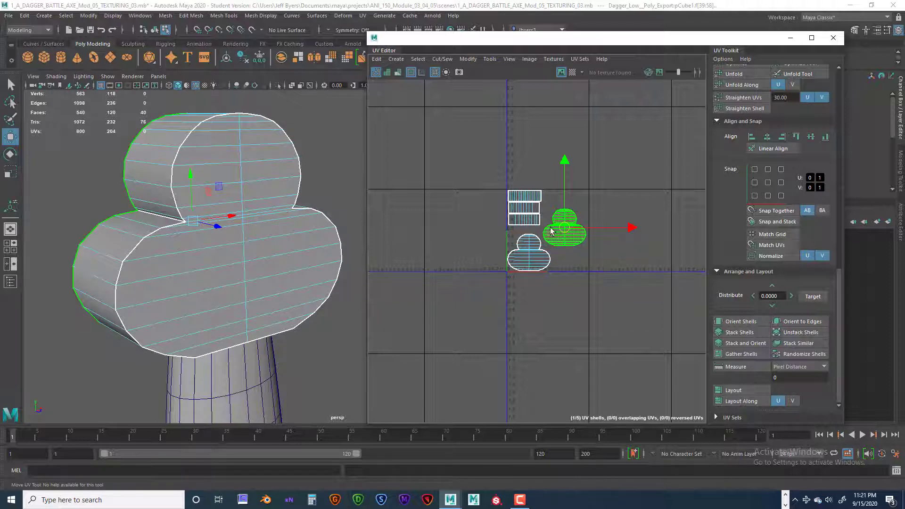
pyautogui.scroll(4, 550, 230)
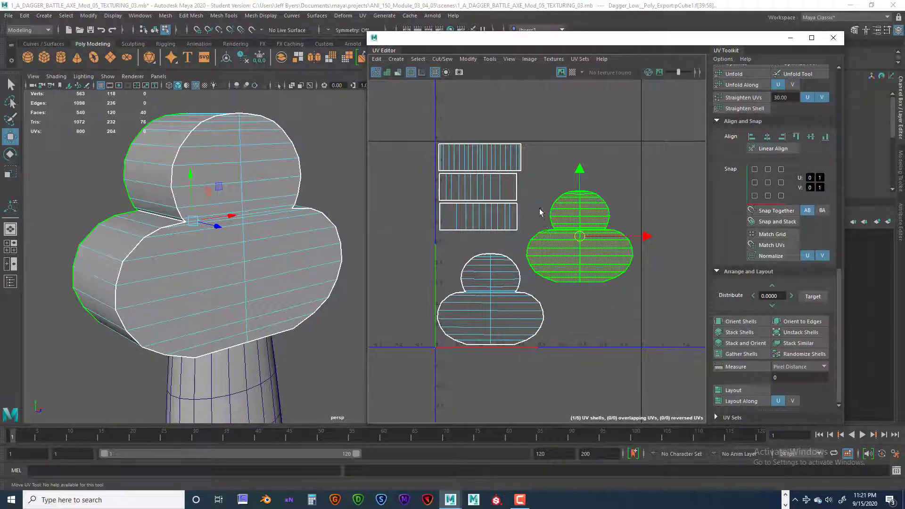
pyautogui.click(572, 71)
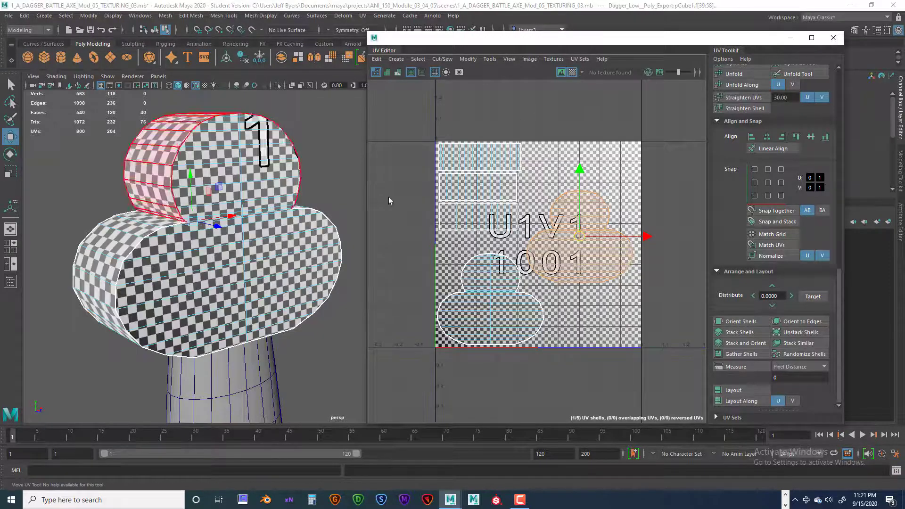
# - Examine the checker pattern around the pommel, comparing square size and distortion between the side strips and the flat faces
pyautogui.keyDown('alt'); pyautogui.moveTo(182, 282); pyautogui.dragTo(263, 298); pyautogui.keyUp('alt')
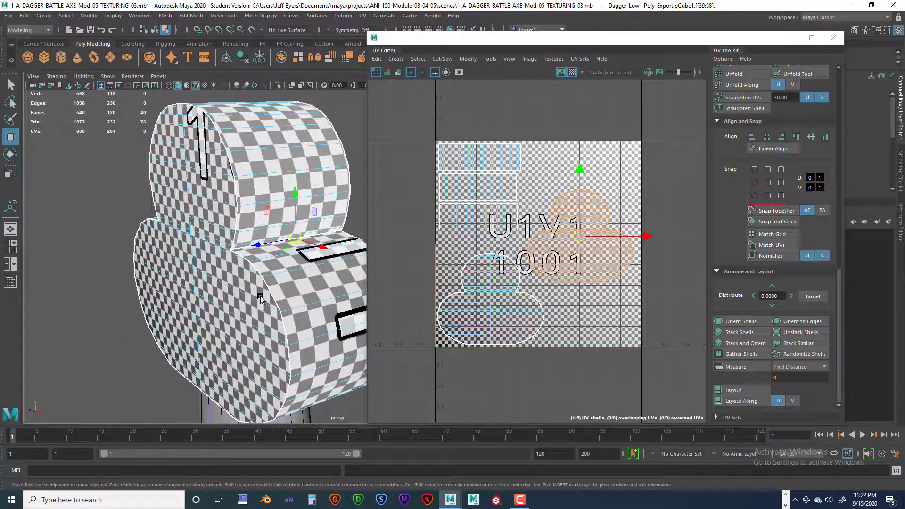
pyautogui.keyDown('alt'); pyautogui.moveTo(198, 304); pyautogui.dragTo(289, 295); pyautogui.keyUp('alt')
pyautogui.keyDown('alt'); pyautogui.moveTo(289, 295); pyautogui.dragTo(271, 293, button='right'); pyautogui.keyUp('alt')
pyautogui.keyDown('alt'); pyautogui.moveTo(162, 311); pyautogui.dragTo(298, 284); pyautogui.keyUp('alt')
pyautogui.scroll(5, 255, 289)
pyautogui.keyDown('alt'); pyautogui.moveTo(180, 307); pyautogui.dragTo(276, 270); pyautogui.keyUp('alt')
pyautogui.scroll(-2, 240, 302)
pyautogui.scroll(-5, 283, 304)
pyautogui.scroll(4, 259, 298)
pyautogui.scroll(3, 253, 309)
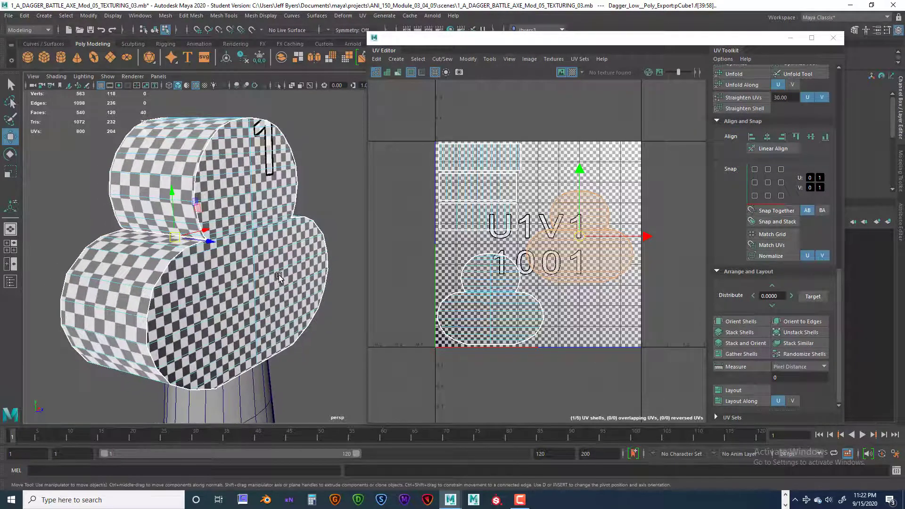
pyautogui.click(276, 270)
pyautogui.click(318, 181)
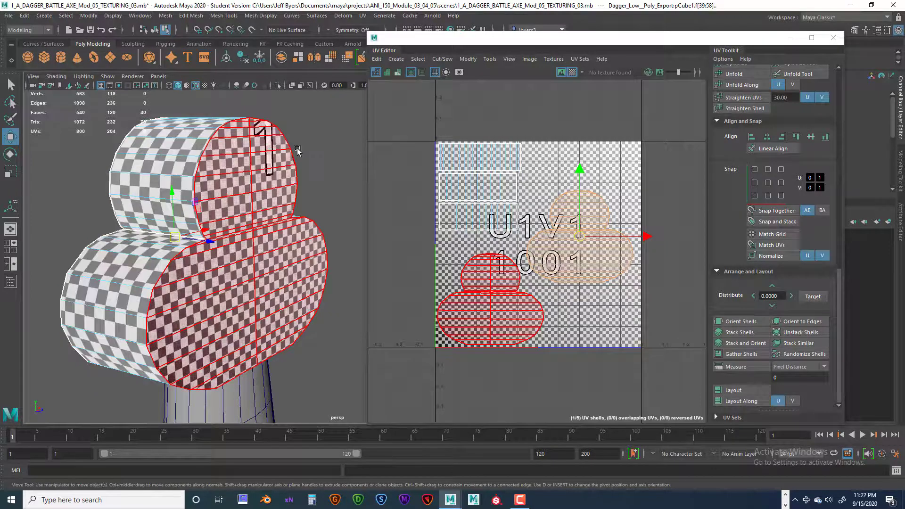
pyautogui.keyDown('alt'); pyautogui.moveTo(311, 164); pyautogui.dragTo(307, 161); pyautogui.keyUp('alt')
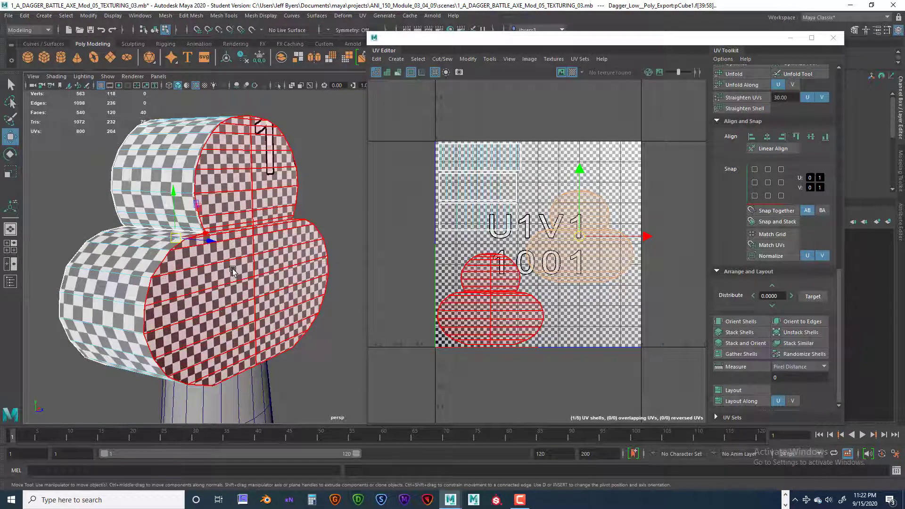
pyautogui.moveTo(223, 282)
pyautogui.keyDown('alt'); pyautogui.mouseDown()
pyautogui.moveTo(211, 282)
pyautogui.moveTo(223, 282)
pyautogui.mouseUp(); pyautogui.keyUp('alt')
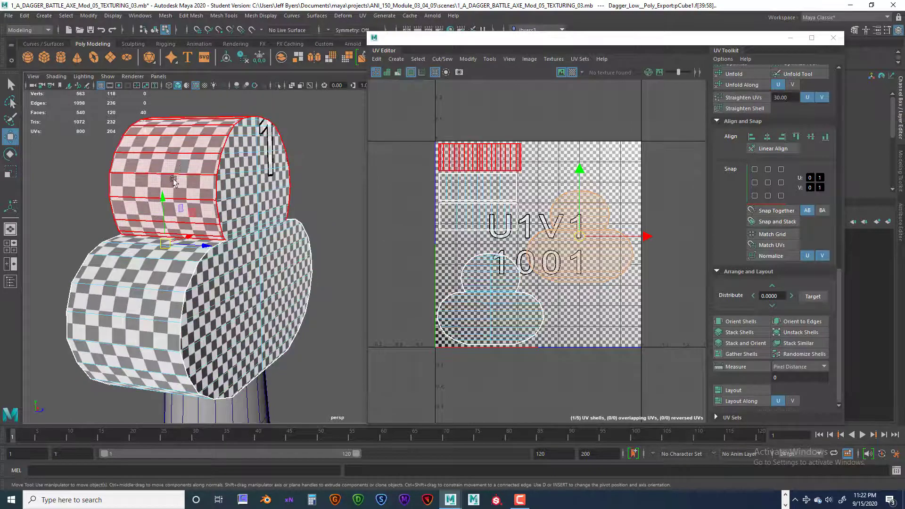
pyautogui.keyDown('alt'); pyautogui.moveTo(275, 190); pyautogui.dragTo(238, 194); pyautogui.keyUp('alt')
pyautogui.keyDown('alt'); pyautogui.moveTo(236, 266); pyautogui.dragTo(260, 250); pyautogui.keyUp('alt')
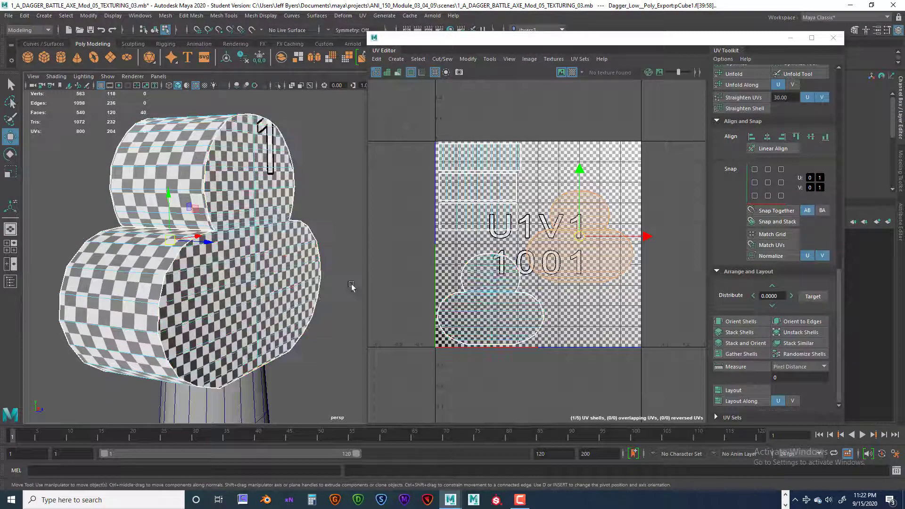
pyautogui.keyDown('alt'); pyautogui.moveTo(249, 223); pyautogui.dragTo(290, 171); pyautogui.keyUp('alt')
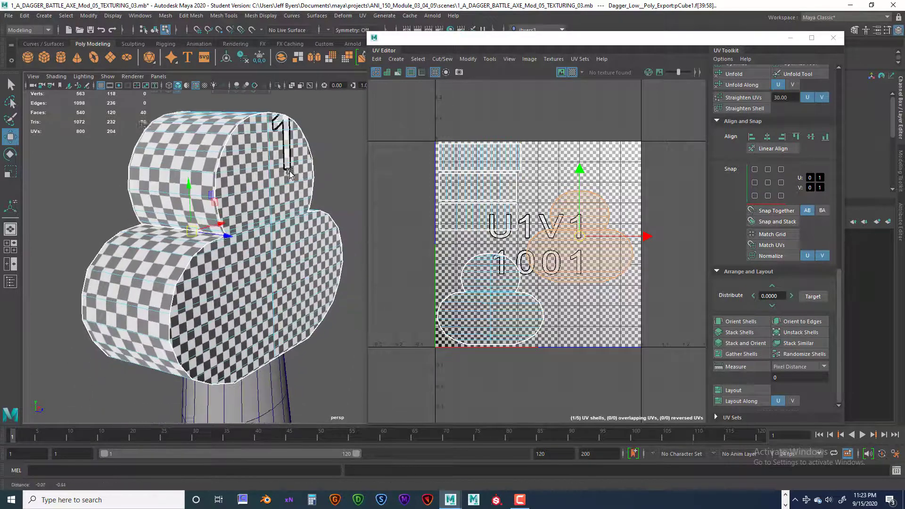
# - Scale the top rectangular strip shell up uniformly and compare its checker squares with those on the front face
pyautogui.click(476, 161)
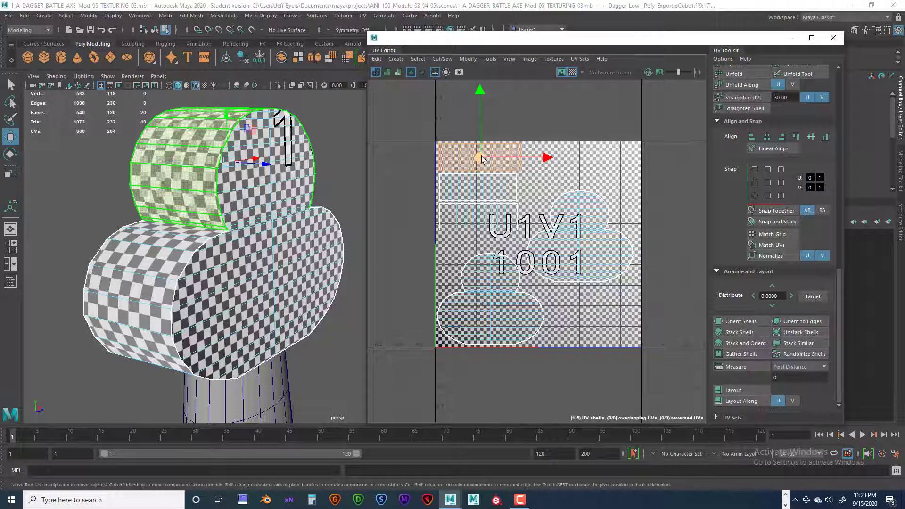
pyautogui.press('r')
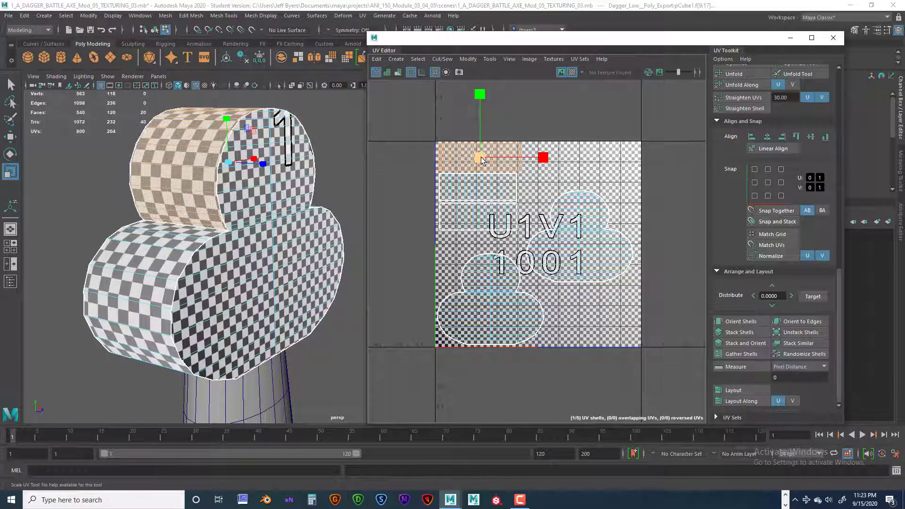
pyautogui.moveTo(481, 157); pyautogui.dragTo(508, 150)
pyautogui.scroll(3, 271, 278)
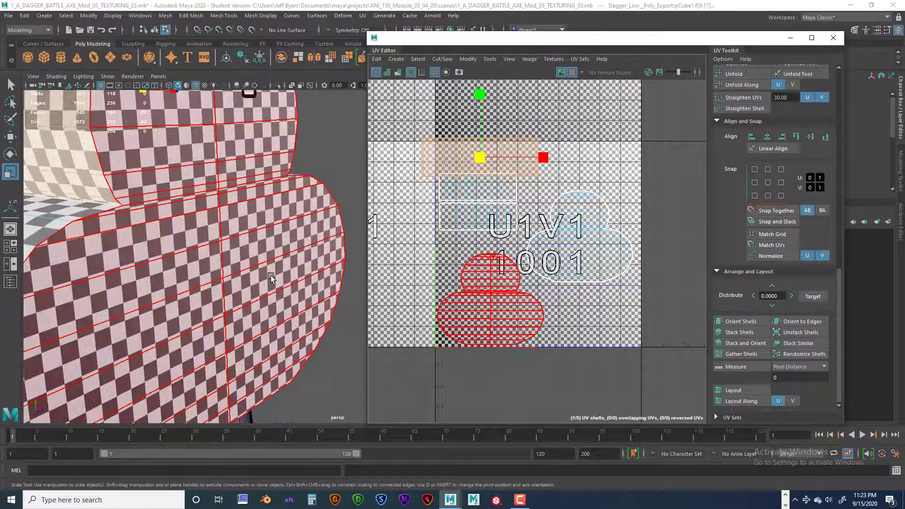
pyautogui.keyDown('alt'); pyautogui.moveTo(232, 248); pyautogui.dragTo(257, 295, button='middle'); pyautogui.keyUp('alt')
pyautogui.moveTo(257, 295)
pyautogui.keyDown('alt'); pyautogui.mouseDown()
pyautogui.moveTo(256, 284)
pyautogui.moveTo(253, 298)
pyautogui.mouseUp(); pyautogui.keyUp('alt')
pyautogui.keyDown('alt'); pyautogui.moveTo(252, 298); pyautogui.dragTo(216, 297, button='middle'); pyautogui.keyUp('alt')
pyautogui.keyDown('alt'); pyautogui.moveTo(216, 297); pyautogui.dragTo(304, 289, button='right'); pyautogui.keyUp('alt')
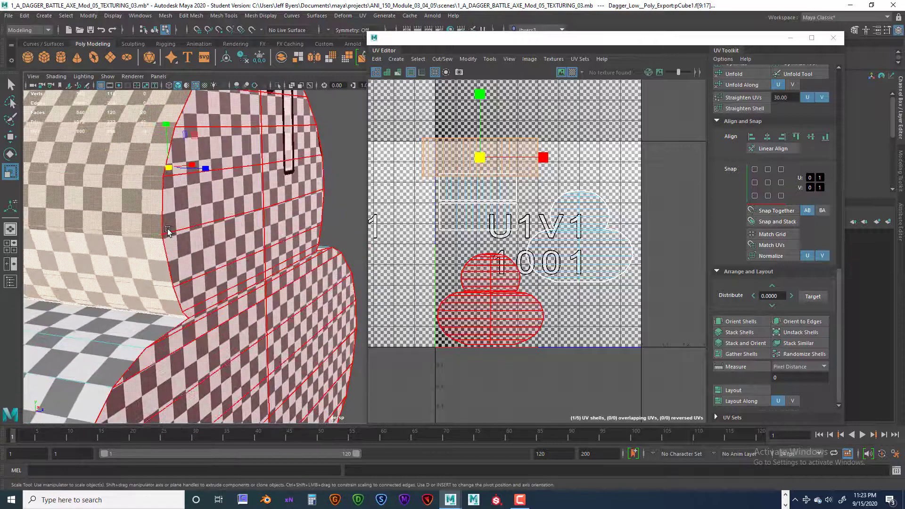
# - Turn off the checker map and move the enlarged rectangular strip shell above the back-face club shell, near the tile's upper-right corner
pyautogui.click(158, 210)
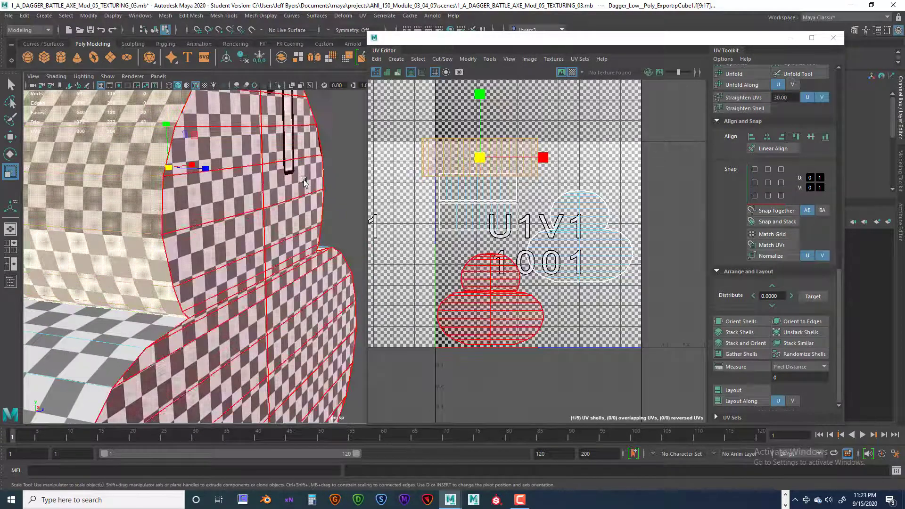
pyautogui.click(479, 157)
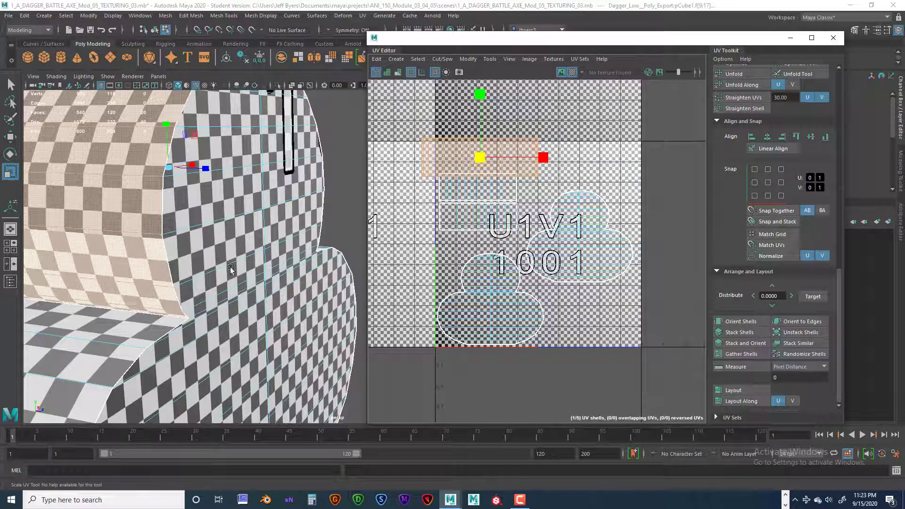
pyautogui.moveTo(229, 266)
pyautogui.keyDown('alt'); pyautogui.mouseDown()
pyautogui.moveTo(267, 262)
pyautogui.moveTo(215, 264)
pyautogui.moveTo(242, 262)
pyautogui.mouseUp(); pyautogui.keyUp('alt')
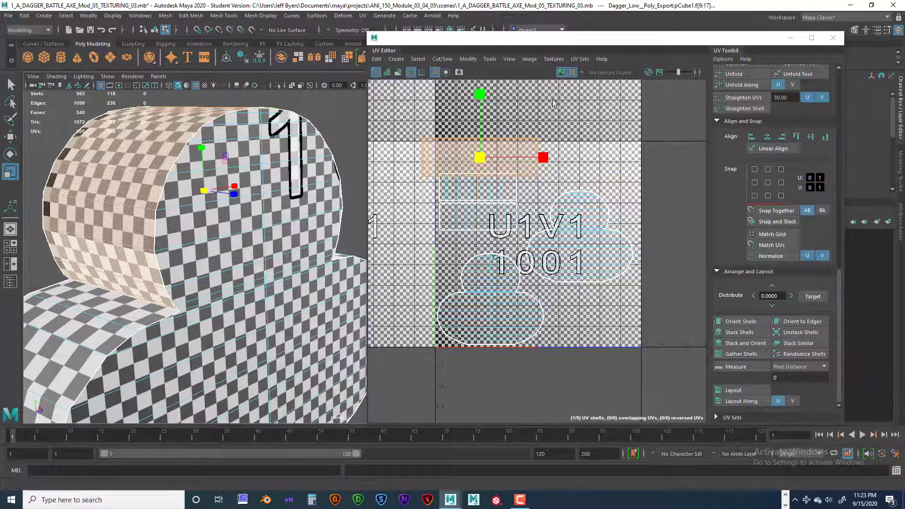
pyautogui.click(573, 73)
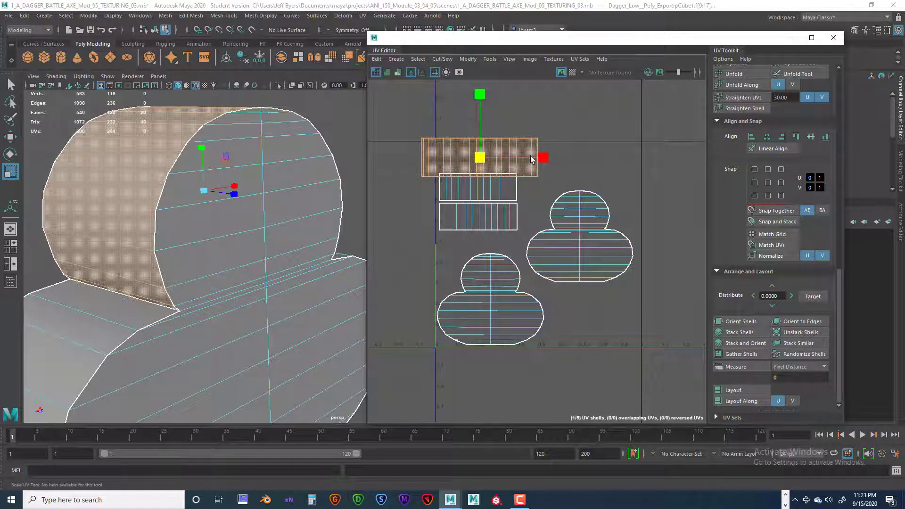
pyautogui.press('w')
pyautogui.moveTo(485, 159); pyautogui.dragTo(586, 165)
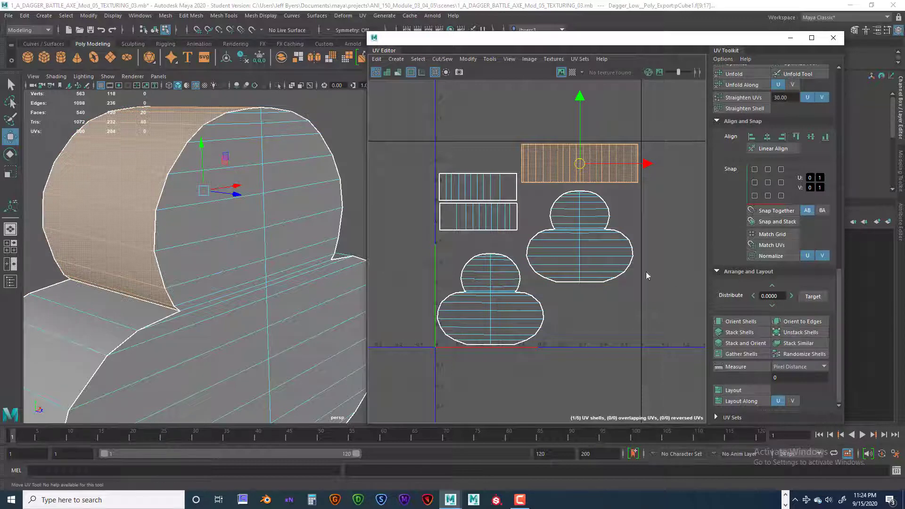
# - Select the back-face club shell and get its texel density at a map size of 512
pyautogui.click(584, 222)
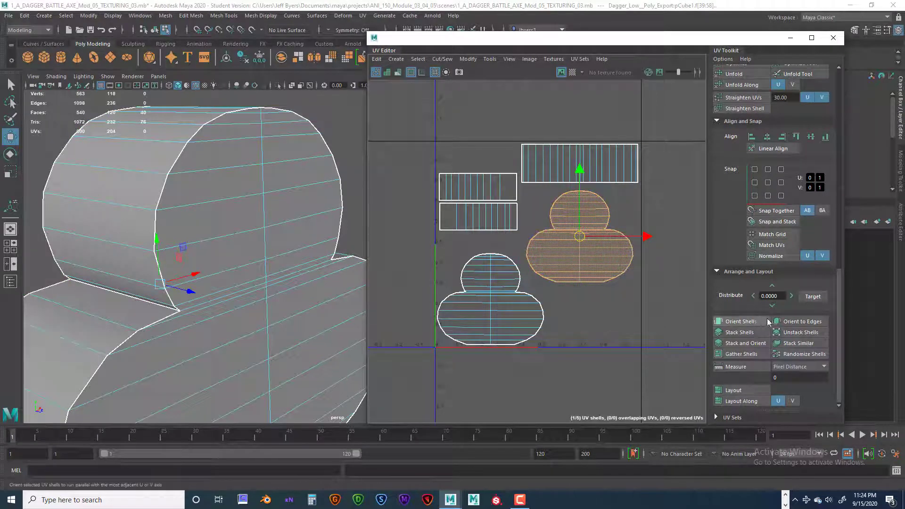
pyautogui.scroll(3, 749, 312)
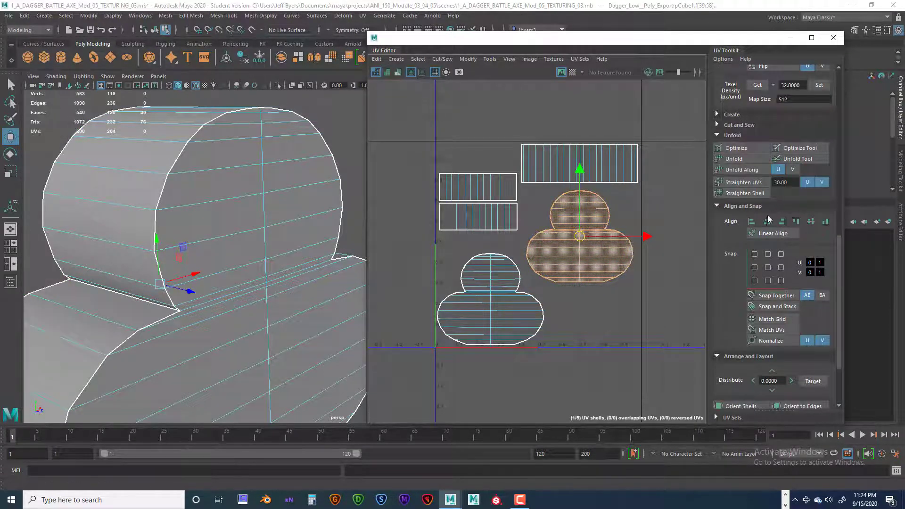
pyautogui.scroll(8, 730, 152)
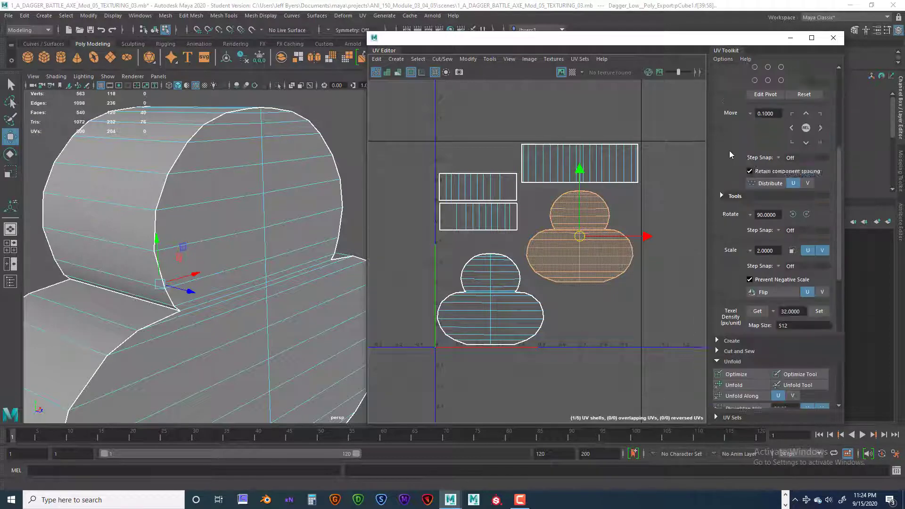
pyautogui.scroll(6, 730, 154)
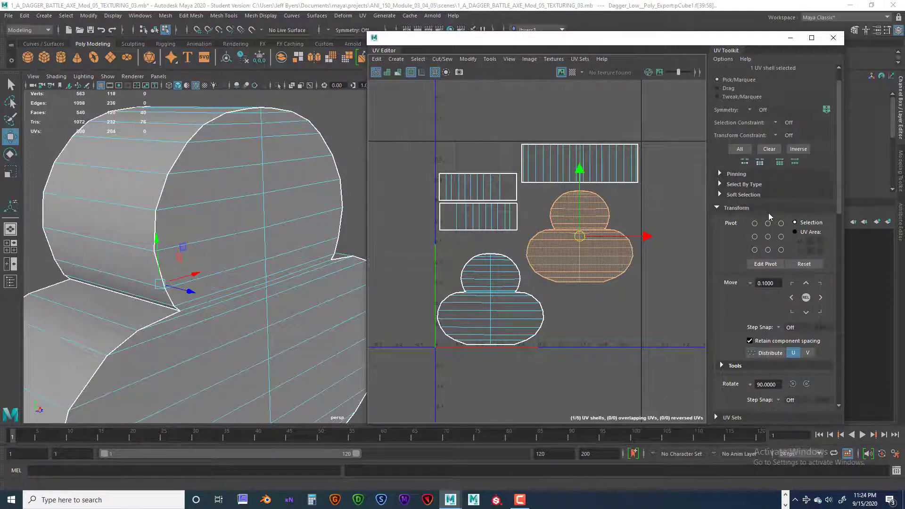
pyautogui.scroll(-8, 770, 217)
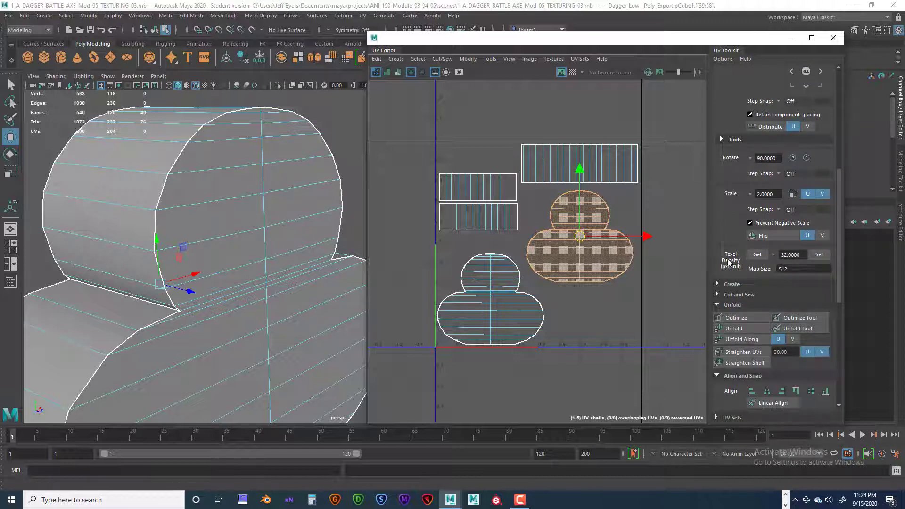
pyautogui.click(717, 285)
pyautogui.click(717, 285)
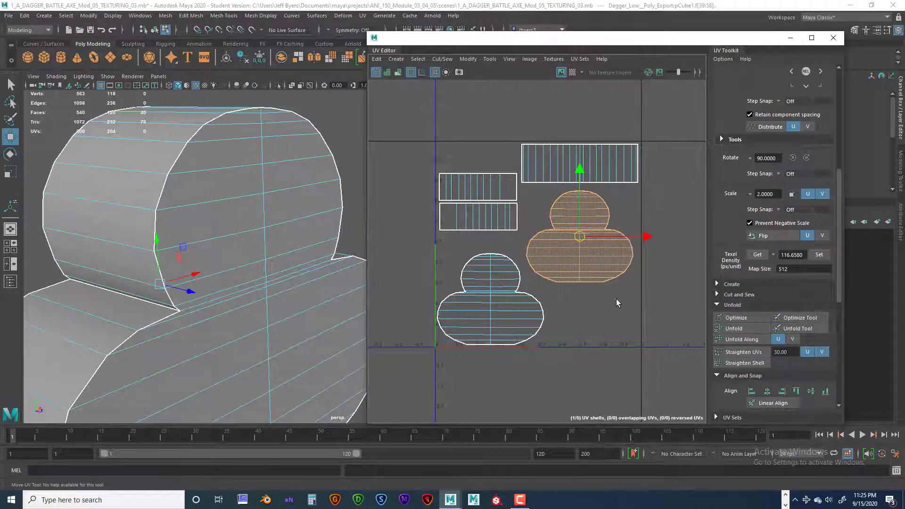
# - Move the back-face club shell outside the tile's lower-right corner and set the other four shells' texel density to 116.658
pyautogui.click(566, 202)
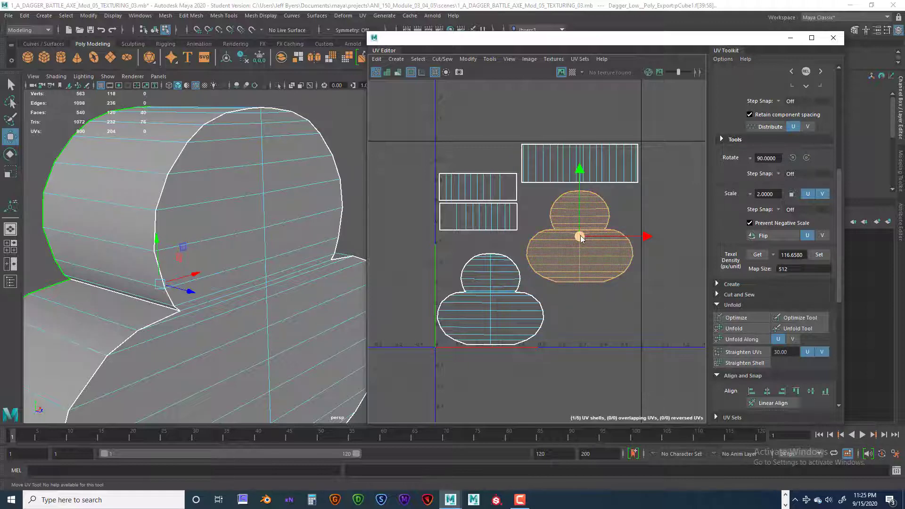
pyautogui.moveTo(591, 237); pyautogui.dragTo(675, 248)
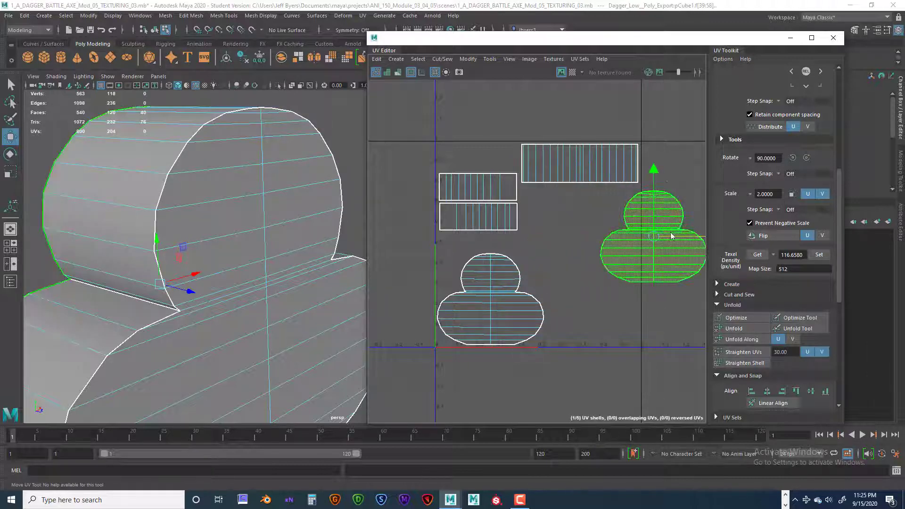
pyautogui.moveTo(654, 168); pyautogui.dragTo(658, 325)
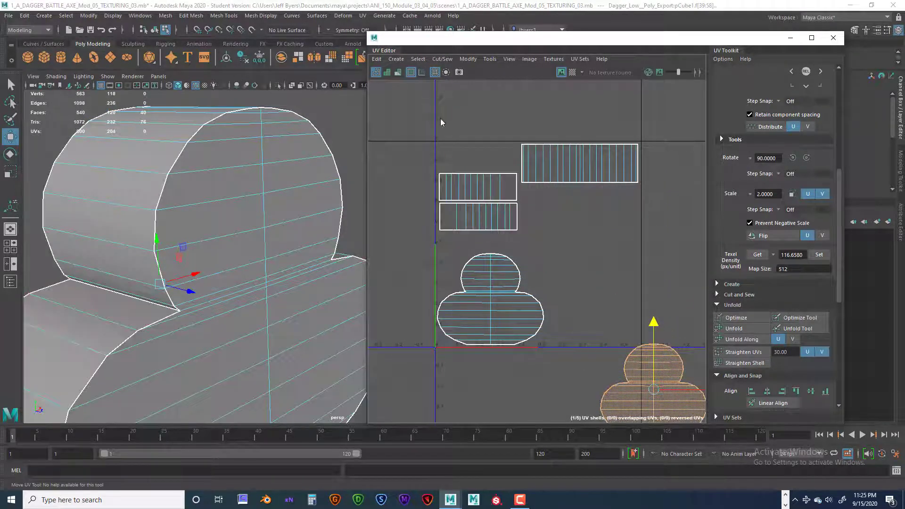
pyautogui.moveTo(434, 117); pyautogui.dragTo(587, 319)
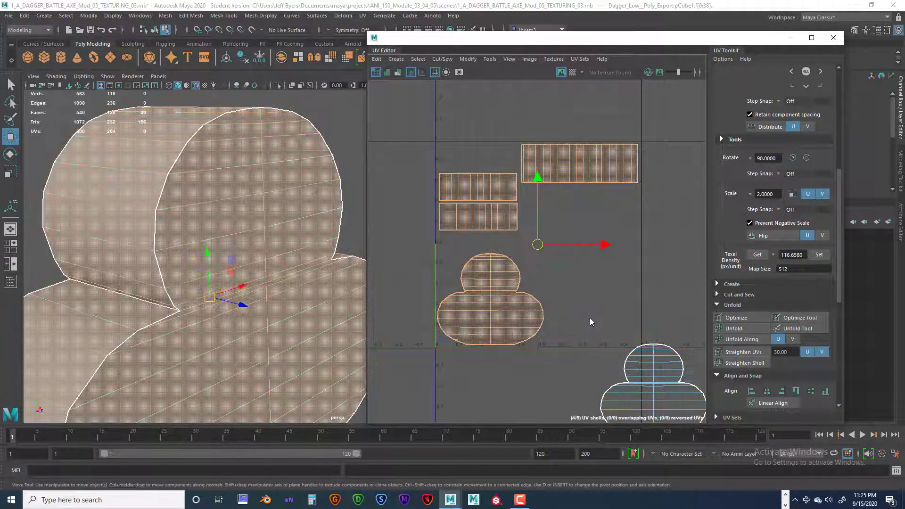
pyautogui.click(819, 255)
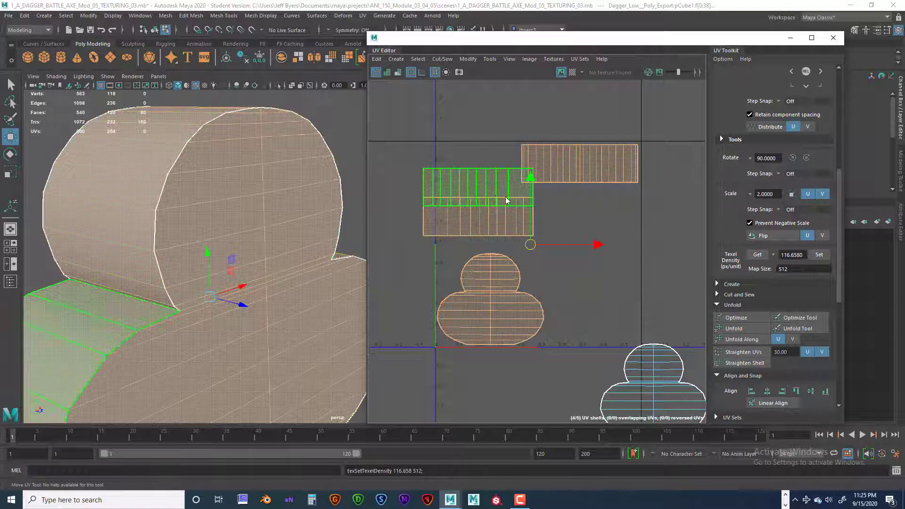
# - Stack the two resized rectangular strip shells beneath the top strip, with their ends lined up near the tile's right edge
pyautogui.doubleClick(479, 188)
pyautogui.moveTo(479, 189); pyautogui.dragTo(584, 208)
pyautogui.click(503, 214)
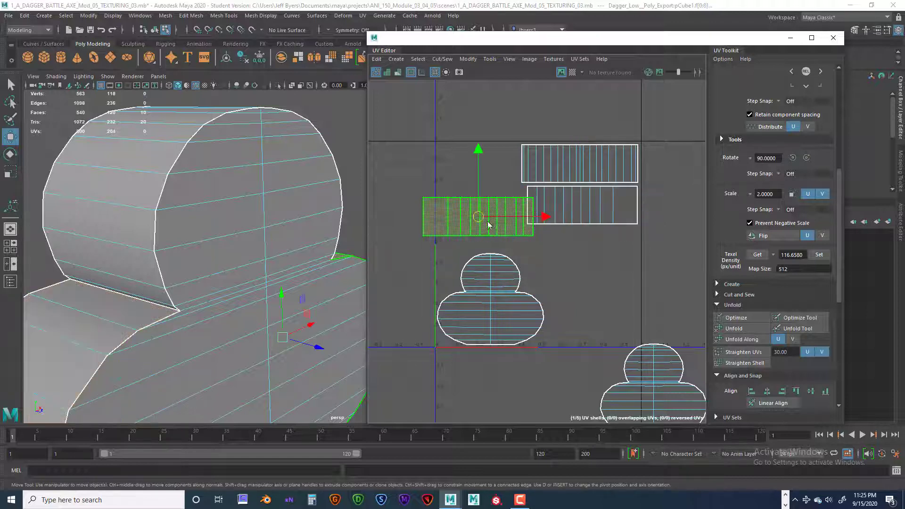
pyautogui.moveTo(483, 223); pyautogui.dragTo(587, 250)
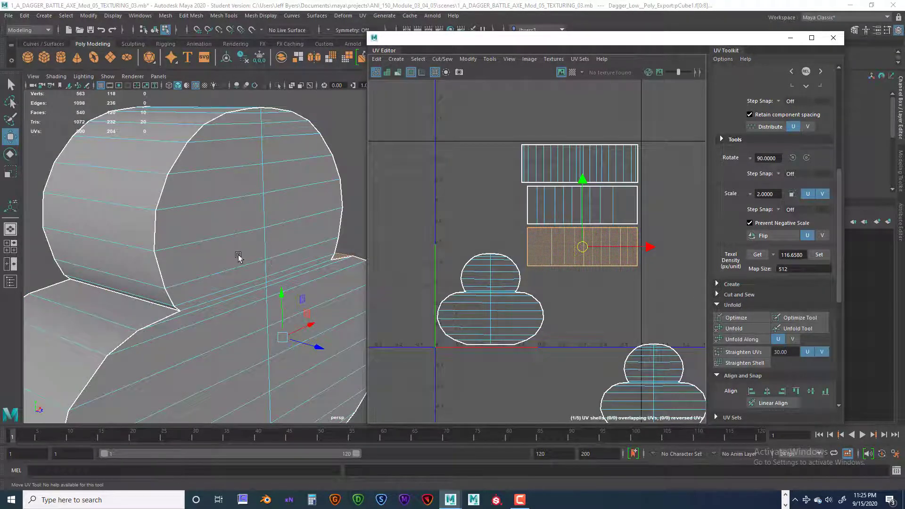
# - Move the back-face club shell back up beside the strips, above the front-face club shell
pyautogui.scroll(-2, 238, 256)
pyautogui.keyDown('alt'); pyautogui.moveTo(227, 277); pyautogui.dragTo(306, 236); pyautogui.keyUp('alt')
pyautogui.click(671, 372)
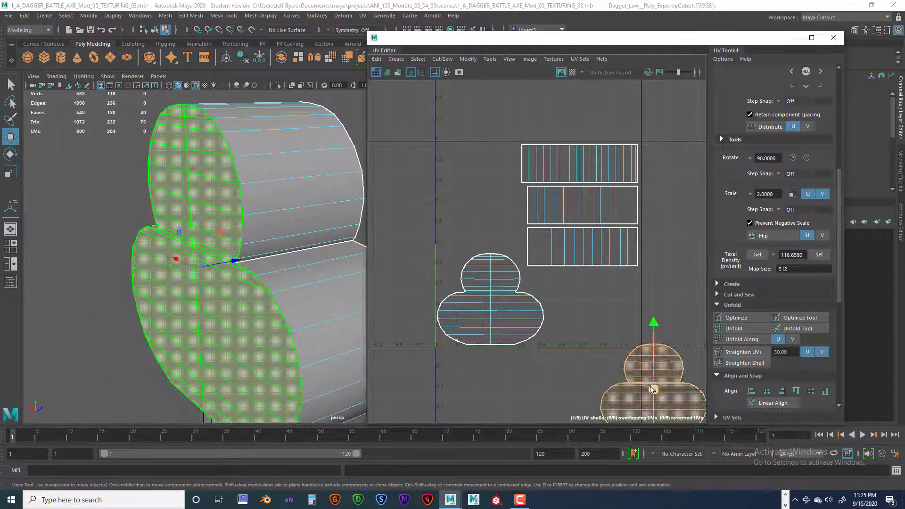
pyautogui.moveTo(653, 390); pyautogui.dragTo(467, 188)
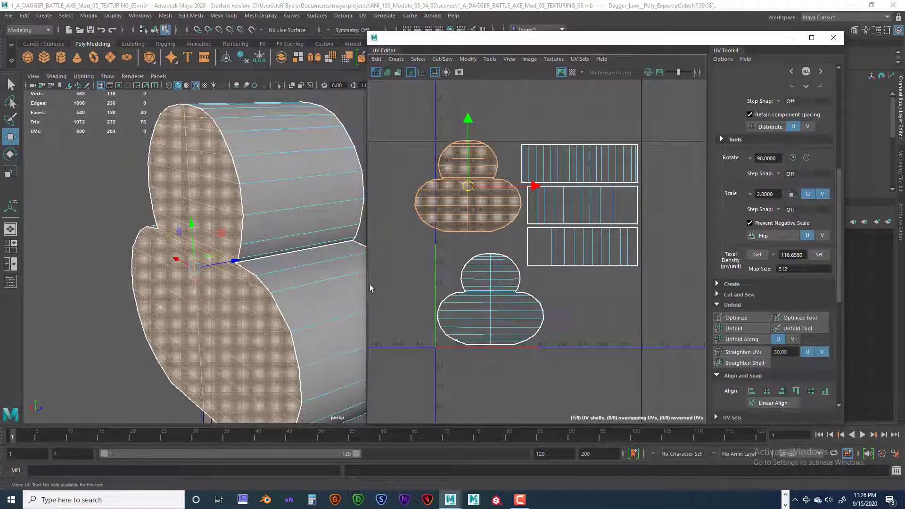
# - Examine the pommel's back face, side strips and front face from several angles to judge which surfaces could share UV space
pyautogui.keyDown('alt'); pyautogui.moveTo(277, 334); pyautogui.dragTo(267, 301); pyautogui.keyUp('alt')
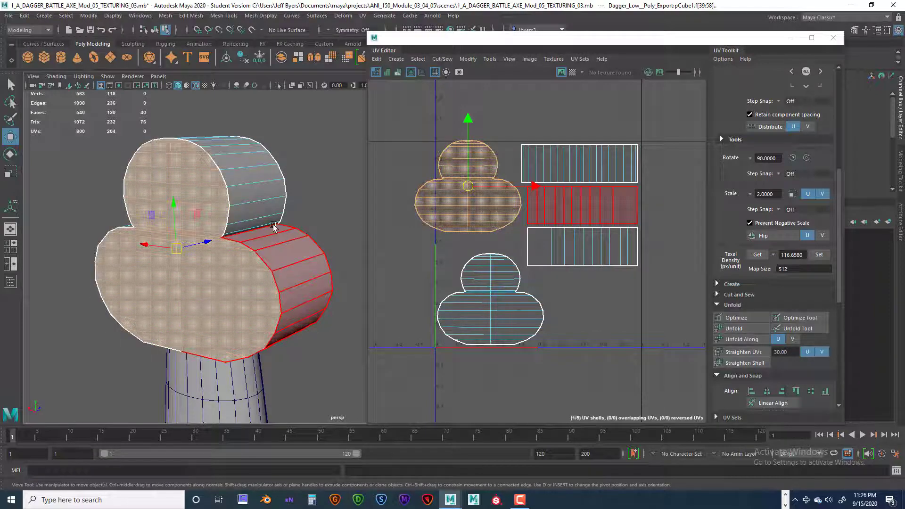
pyautogui.moveTo(299, 248)
pyautogui.keyDown('alt'); pyautogui.mouseDown()
pyautogui.moveTo(259, 244)
pyautogui.moveTo(301, 248)
pyautogui.mouseUp(); pyautogui.keyUp('alt')
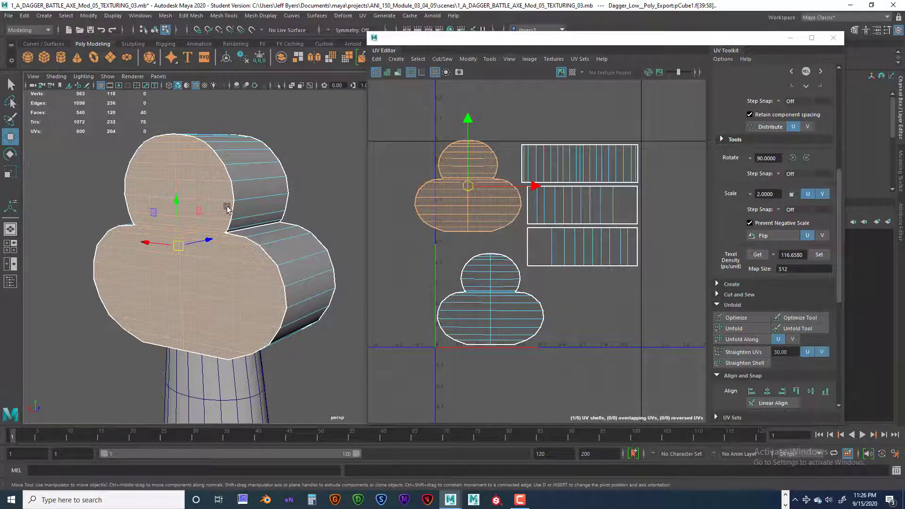
pyautogui.keyDown('alt'); pyautogui.moveTo(243, 217); pyautogui.dragTo(238, 236); pyautogui.keyUp('alt')
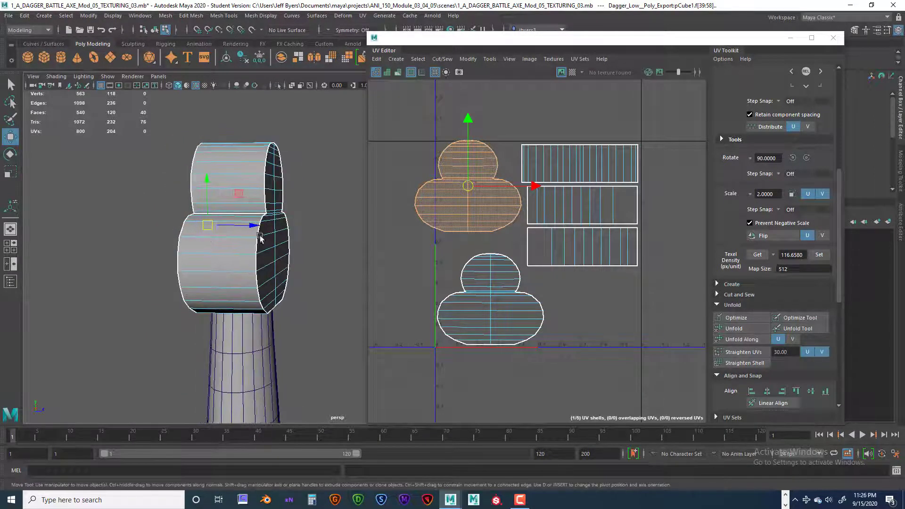
pyautogui.keyDown('alt'); pyautogui.moveTo(229, 243); pyautogui.dragTo(285, 243); pyautogui.keyUp('alt')
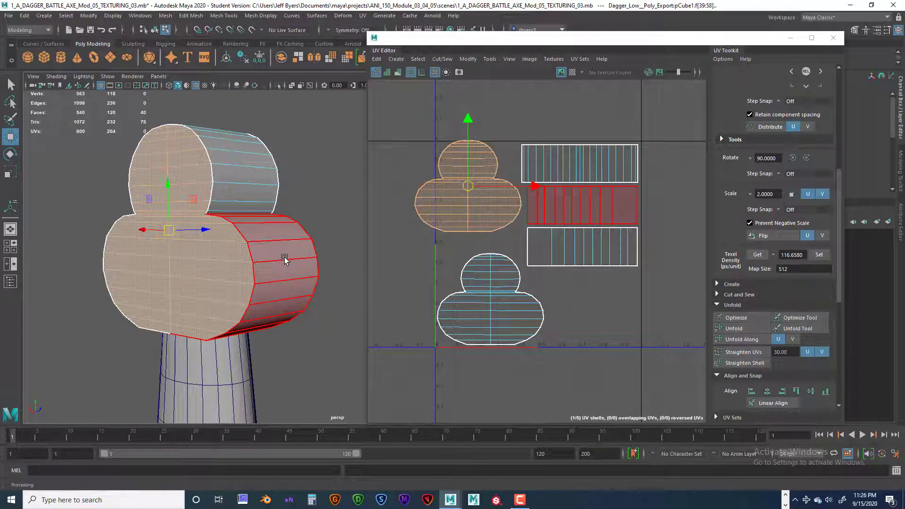
pyautogui.keyDown('alt'); pyautogui.moveTo(284, 259); pyautogui.dragTo(312, 246); pyautogui.keyUp('alt')
pyautogui.click(332, 258)
pyautogui.click(263, 224)
pyautogui.click(313, 247)
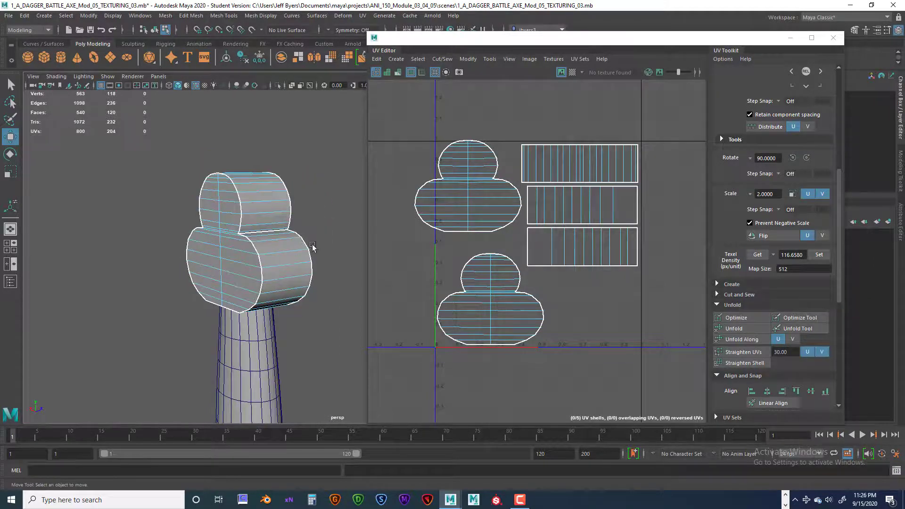
# - Try overlaying the back-face club shell by hand on the front-face club shell, and pull it off again
pyautogui.click(476, 210)
pyautogui.moveTo(470, 189); pyautogui.dragTo(493, 299)
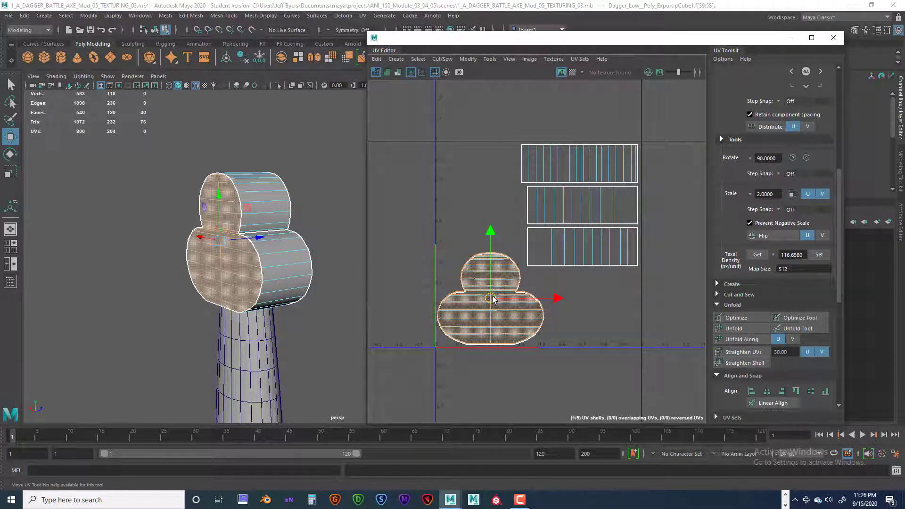
pyautogui.moveTo(494, 299); pyautogui.dragTo(423, 206)
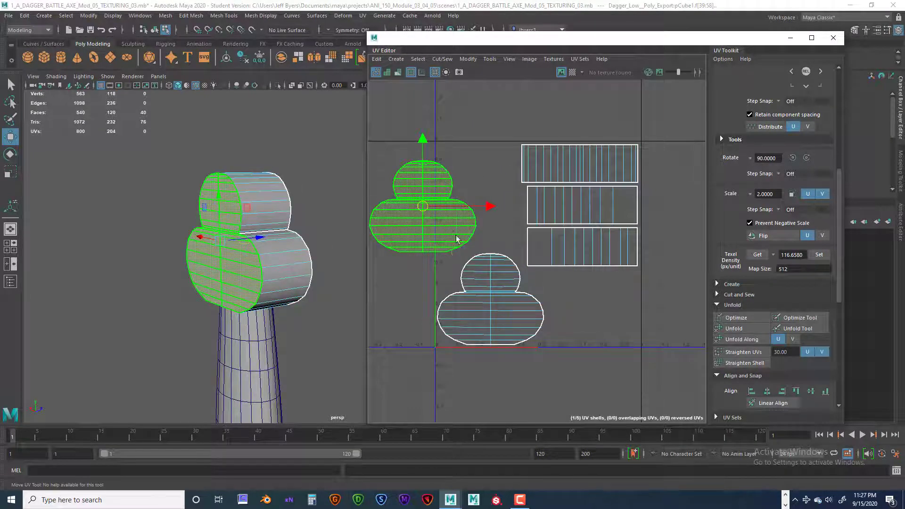
# - Select both club shells and overlap them with Stack Shells
pyautogui.keyDown('shift'); pyautogui.click(491, 278); pyautogui.keyUp('shift')
pyautogui.scroll(-2, 767, 330)
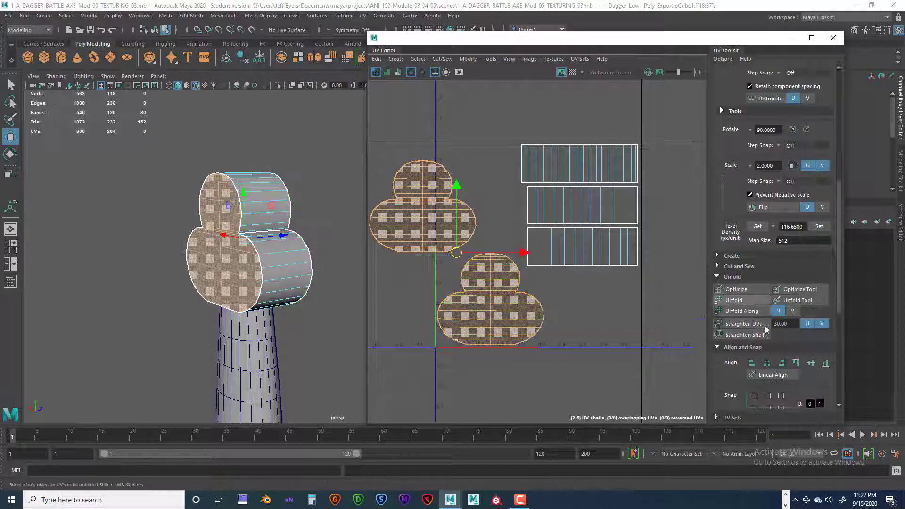
pyautogui.scroll(-8, 766, 330)
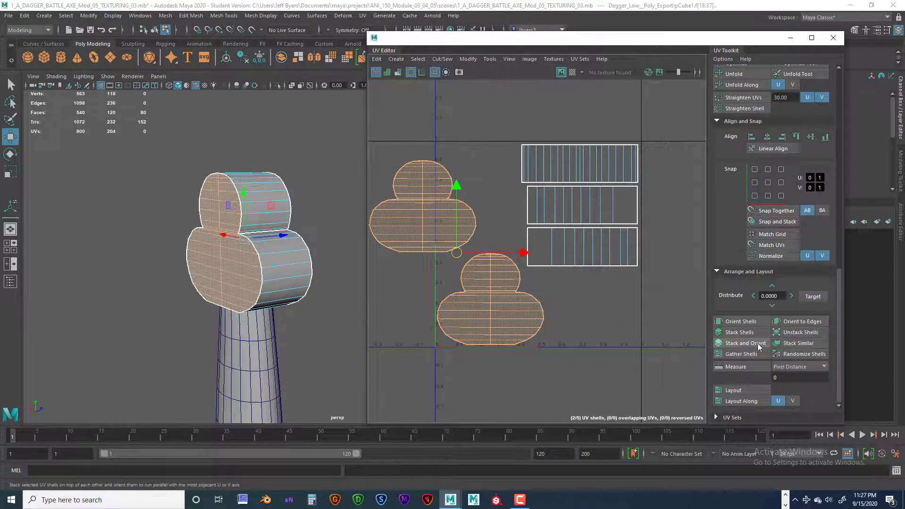
pyautogui.click(740, 332)
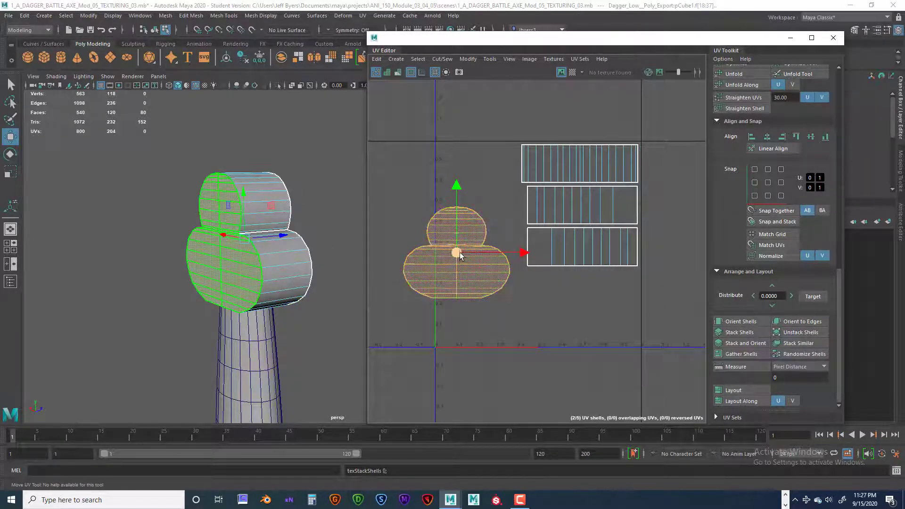
# - Separate the two overlapping club shells and place them one above the other along the tile's left edge
pyautogui.click(465, 263)
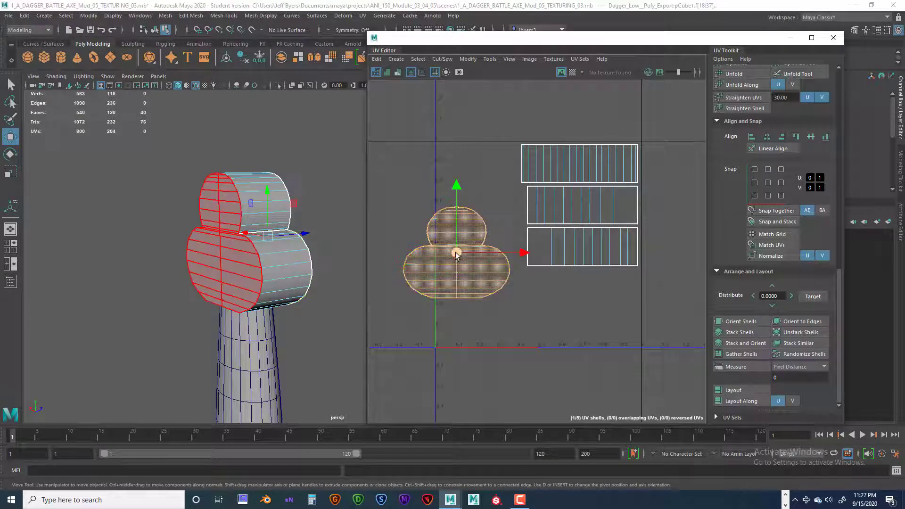
pyautogui.moveTo(465, 263); pyautogui.dragTo(550, 327)
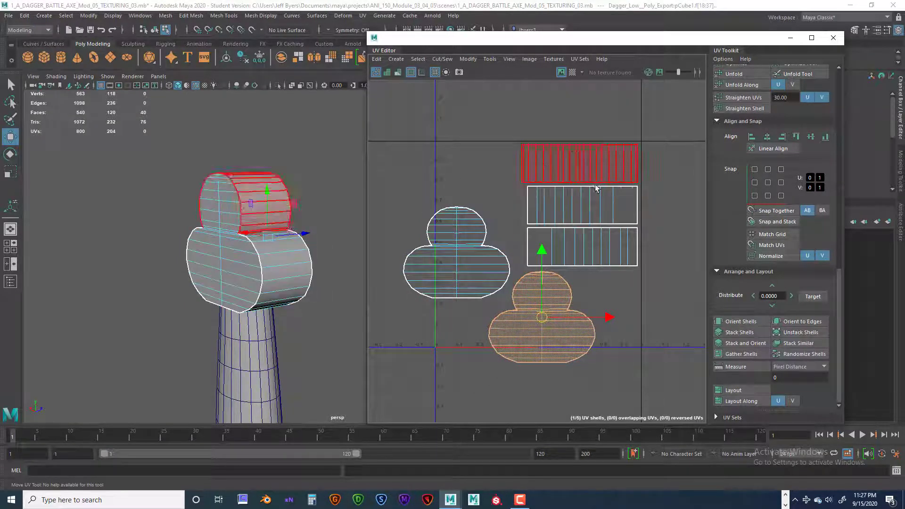
pyautogui.click(470, 262)
pyautogui.moveTo(460, 253); pyautogui.dragTo(473, 187)
pyautogui.click(527, 309)
pyautogui.moveTo(527, 309); pyautogui.dragTo(484, 295)
pyautogui.click(470, 202)
pyautogui.moveTo(470, 201); pyautogui.dragTo(491, 210)
# - Rotate the top rectangular strip shell about 90 degrees so that it stands vertically
pyautogui.click(580, 170)
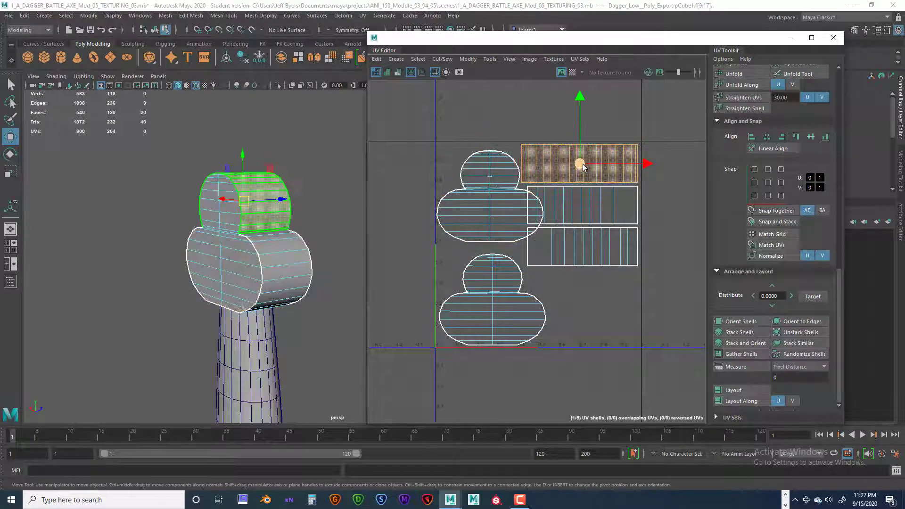
pyautogui.press('e')
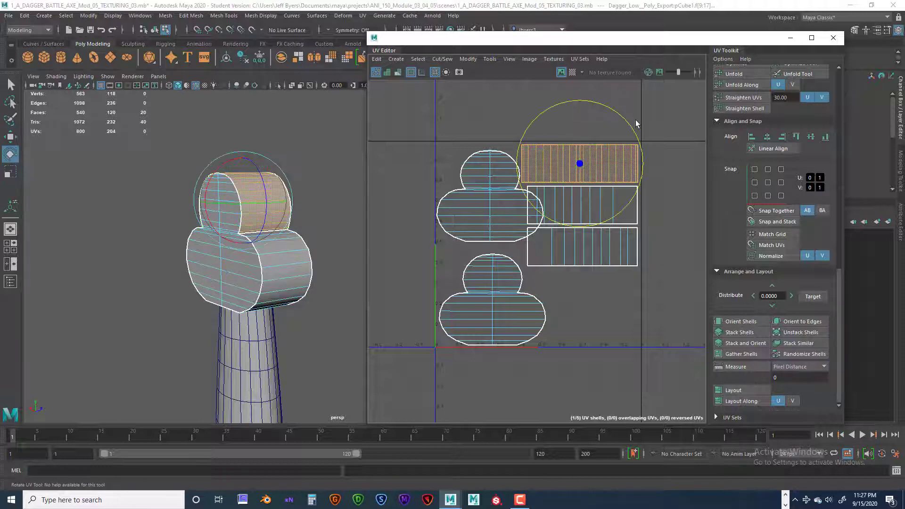
pyautogui.moveTo(634, 125); pyautogui.dragTo(615, 210)
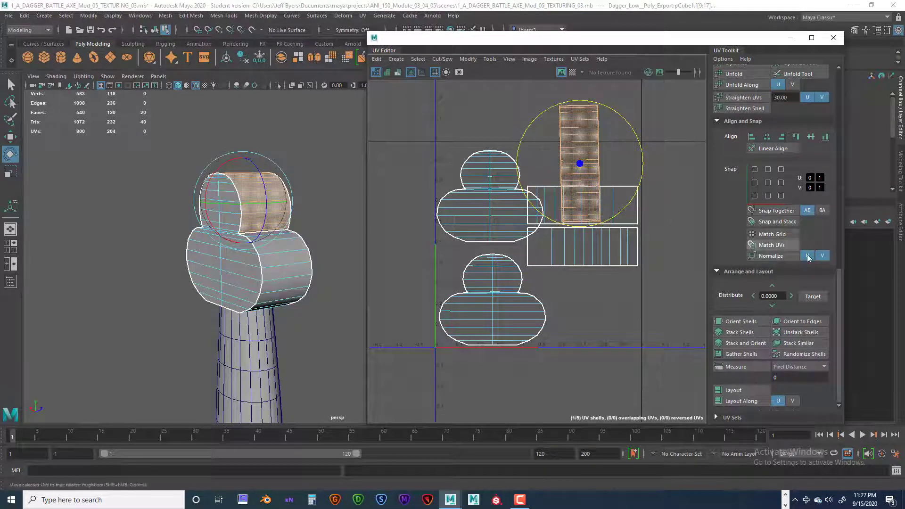
# - Square up the vertical strip shell with Orient Shells and place it in the tile's lower-right corner
pyautogui.click(754, 318)
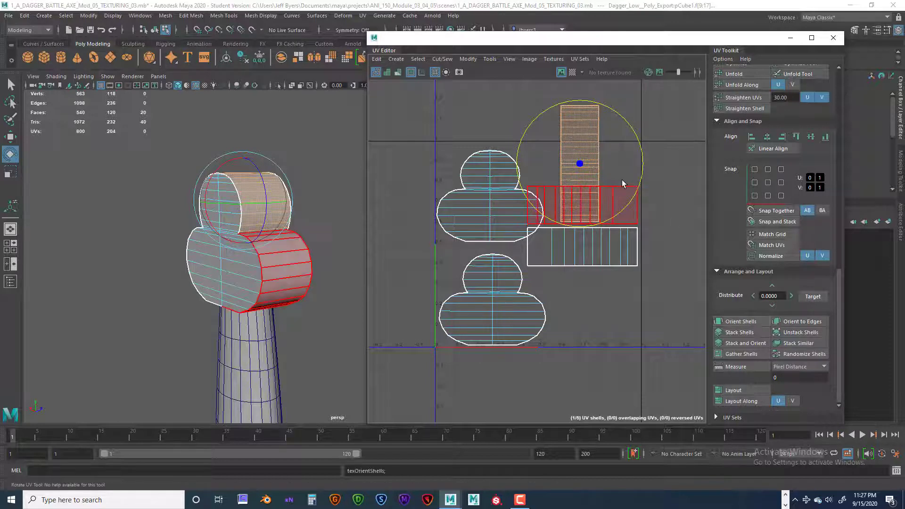
pyautogui.press('w')
pyautogui.moveTo(579, 168); pyautogui.dragTo(620, 288)
# - Rotate the larger-lobe side strip shell to vertical, square it with Orient Shells, and place it beside the first vertical strip
pyautogui.click(568, 199)
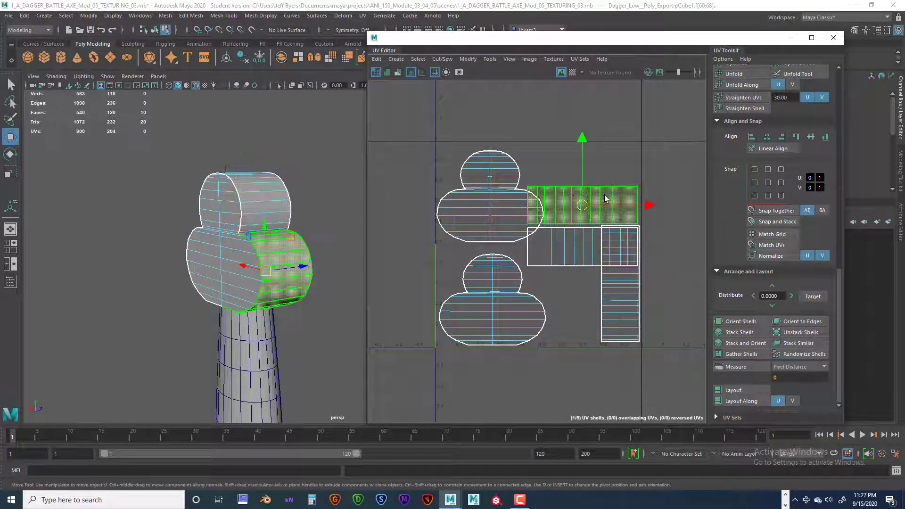
pyautogui.click(750, 323)
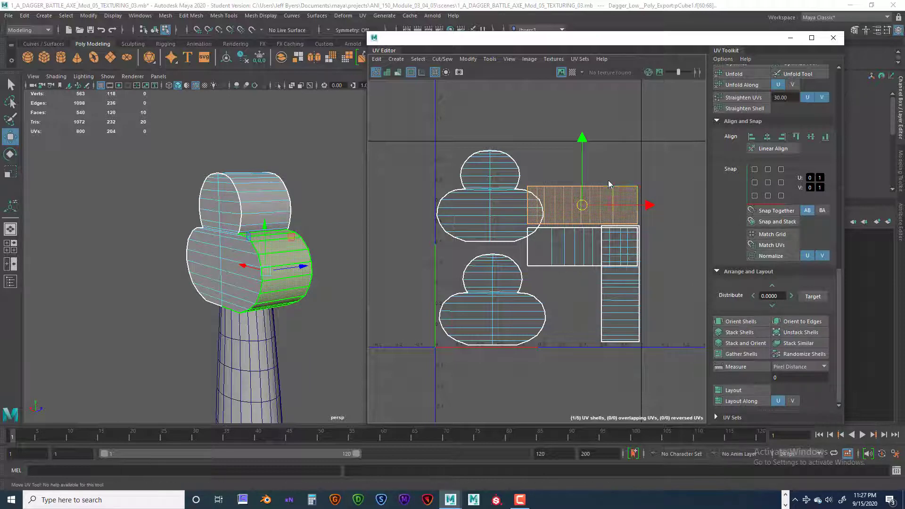
pyautogui.press('e')
pyautogui.moveTo(605, 147)
pyautogui.mouseDown()
pyautogui.moveTo(651, 176)
pyautogui.moveTo(652, 234)
pyautogui.moveTo(662, 228)
pyautogui.mouseUp()
pyautogui.click(741, 321)
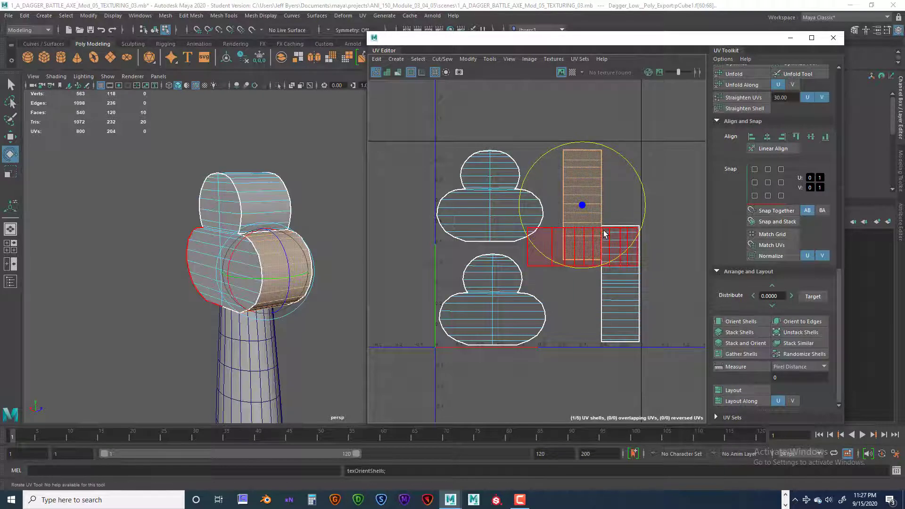
pyautogui.press('w')
pyautogui.moveTo(587, 211); pyautogui.dragTo(584, 290)
# - Stand the remaining horizontal strip shell upright, square it with Orient Shells, and position it above the two vertical strips
pyautogui.click(534, 248)
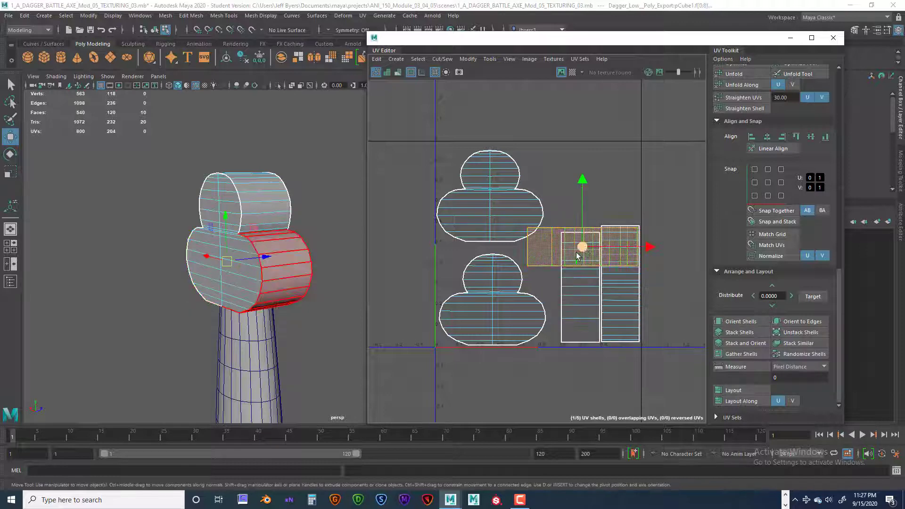
pyautogui.moveTo(580, 247); pyautogui.dragTo(595, 178)
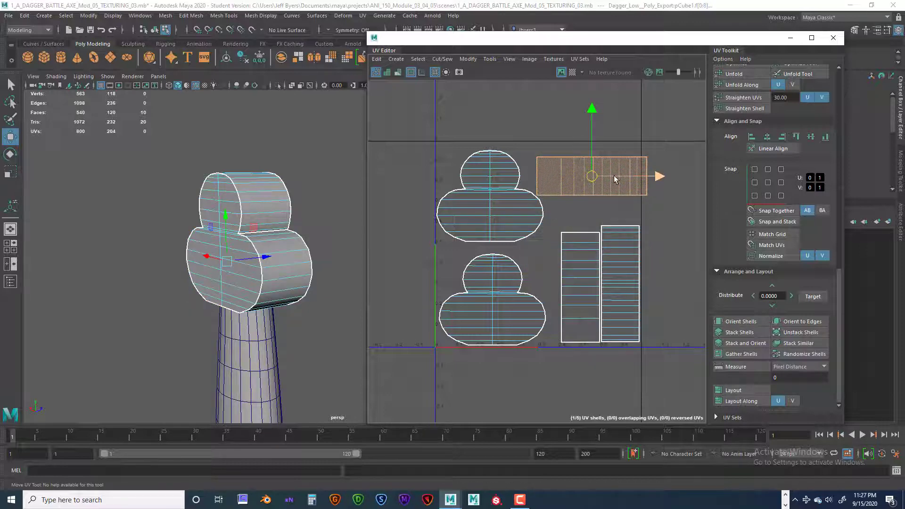
pyautogui.press('e')
pyautogui.moveTo(637, 134); pyautogui.dragTo(636, 221)
pyautogui.click(741, 321)
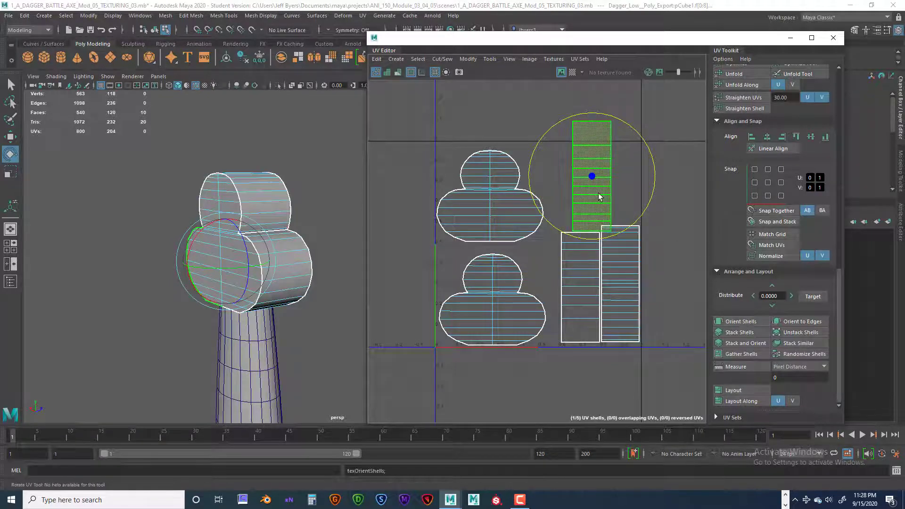
pyautogui.press('w')
pyautogui.moveTo(593, 177)
pyautogui.mouseDown()
pyautogui.moveTo(539, 236)
pyautogui.moveTo(571, 186)
pyautogui.moveTo(597, 183)
pyautogui.moveTo(566, 211)
pyautogui.moveTo(546, 283)
pyautogui.moveTo(456, 277)
pyautogui.moveTo(545, 205)
pyautogui.moveTo(600, 188)
pyautogui.moveTo(574, 175)
pyautogui.moveTo(585, 165)
pyautogui.mouseUp()
# - Undo the rotations and moves of the three strip shells back to their horizontal arrangement
pyautogui.scroll(-2, 585, 165)
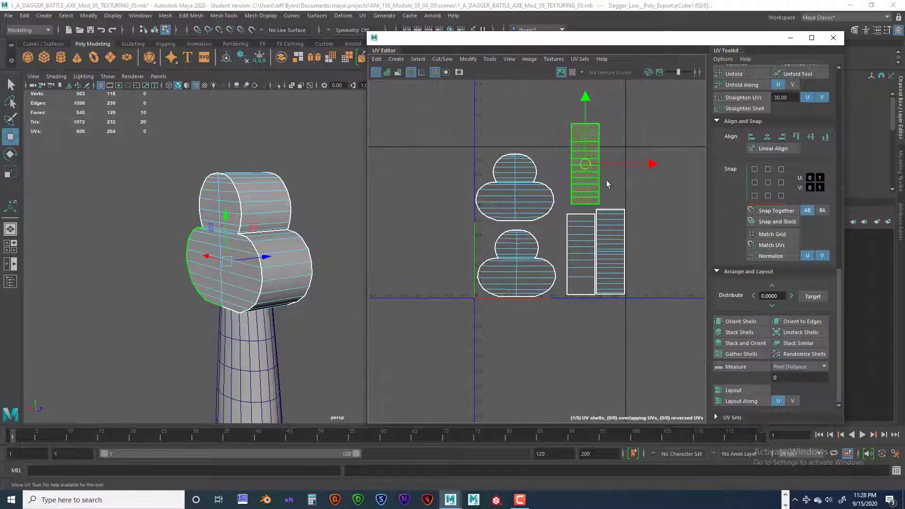
pyautogui.hotkey('ctrl', 'z')
pyautogui.hotkey('ctrl', 'z')
pyautogui.hotkey('ctrl', 'z')
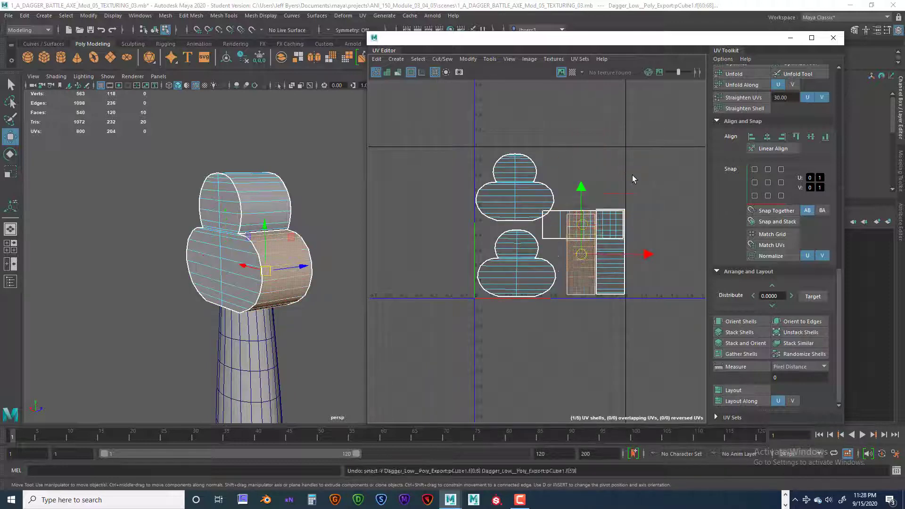
pyautogui.hotkey('ctrl', 'z')
pyautogui.hotkey('ctrl', 'z')
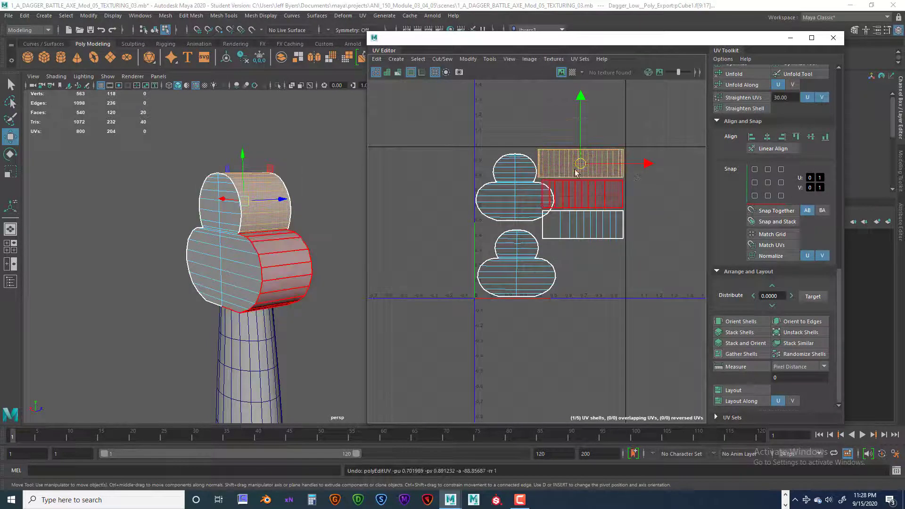
# - Scale the upper club shell down slightly and move it to the tile's left edge, clear of the strips
pyautogui.click(532, 177)
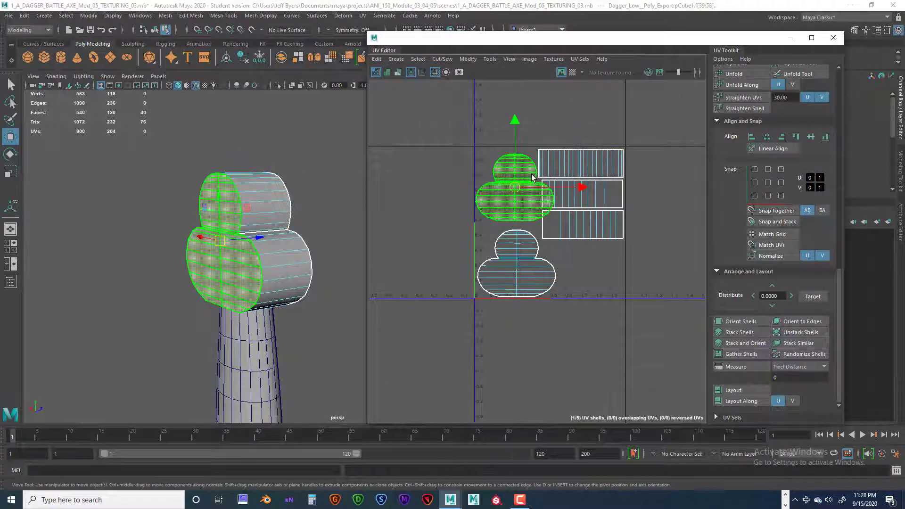
pyautogui.keyDown('alt'); pyautogui.moveTo(541, 184); pyautogui.dragTo(481, 201, button='middle'); pyautogui.keyUp('alt')
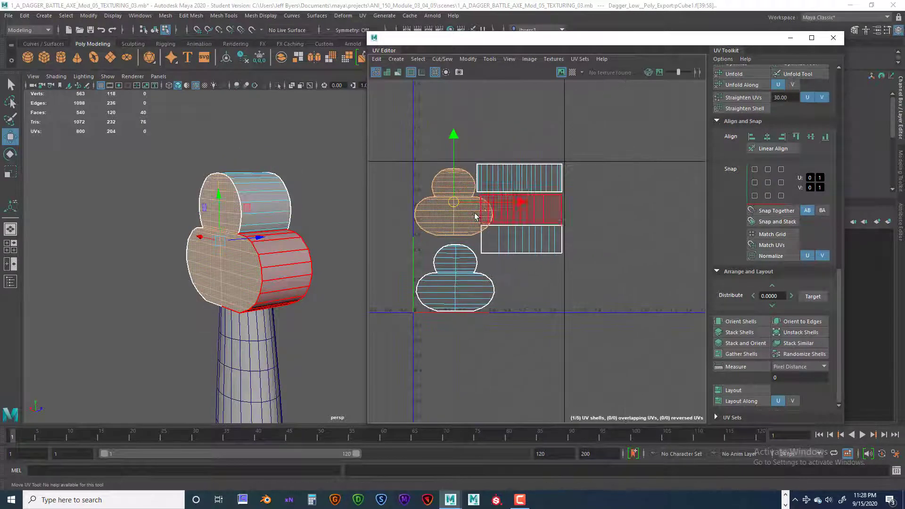
pyautogui.press('r')
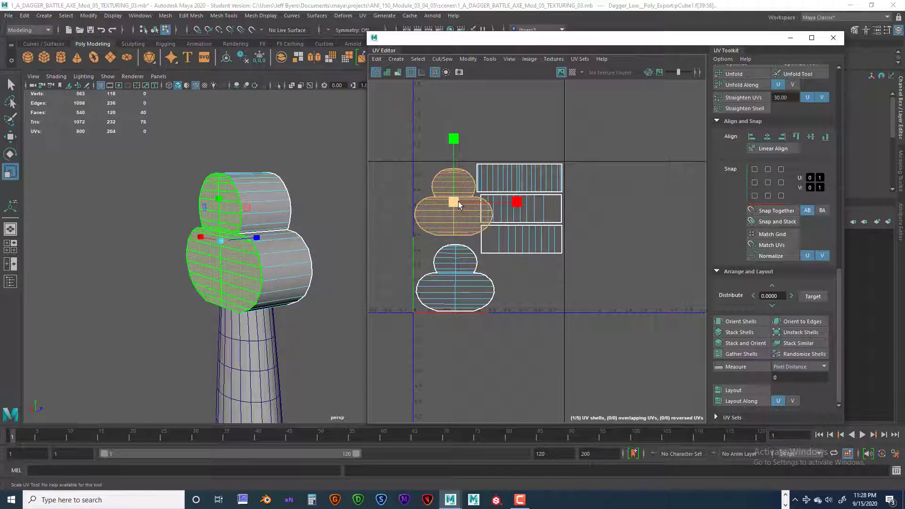
pyautogui.moveTo(454, 202); pyautogui.dragTo(448, 204)
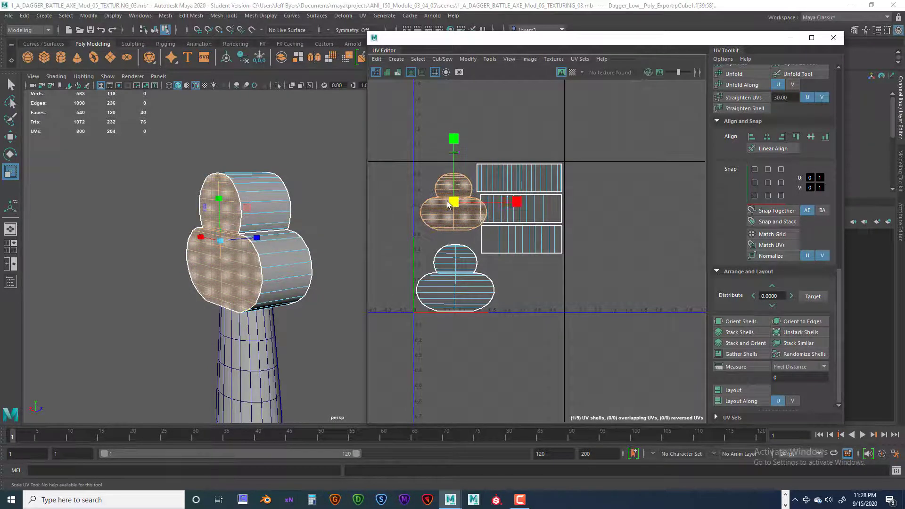
pyautogui.press('q')
pyautogui.press('w')
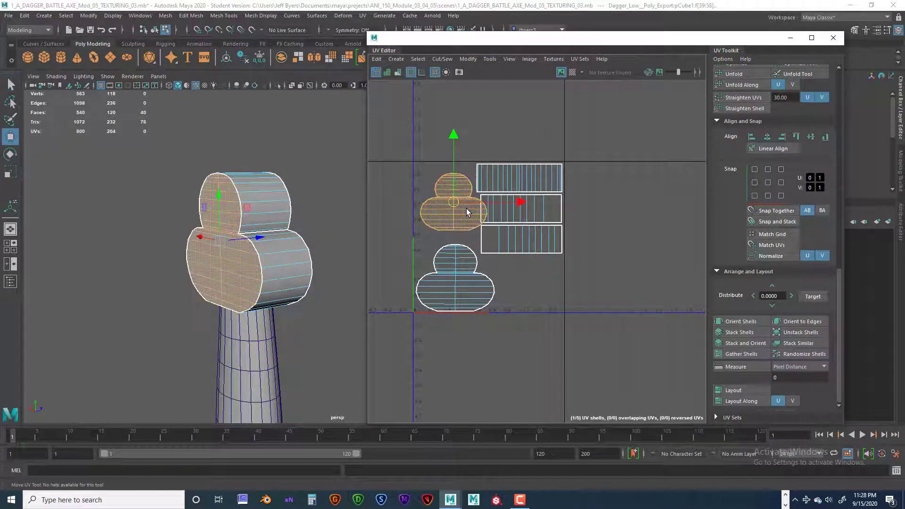
pyautogui.moveTo(454, 205); pyautogui.dragTo(448, 197)
pyautogui.moveTo(445, 189); pyautogui.dragTo(444, 195)
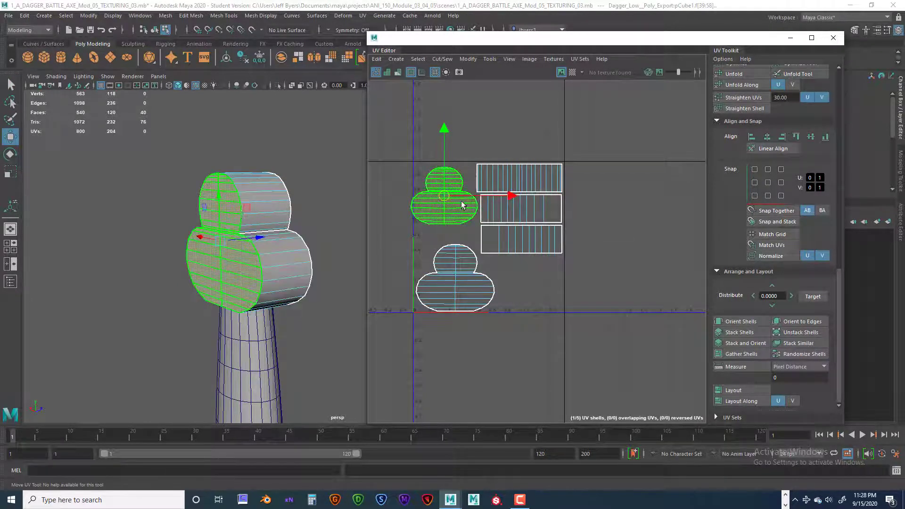
# - Get the scaled club shell's texel density and apply that 99.2788 px/unit at map size 512 to the other four shells
pyautogui.scroll(4, 767, 220)
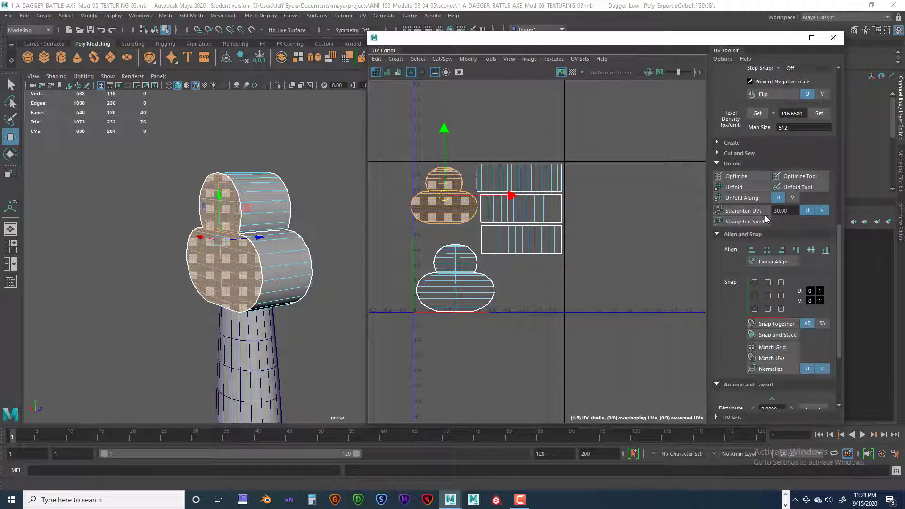
pyautogui.scroll(3, 767, 220)
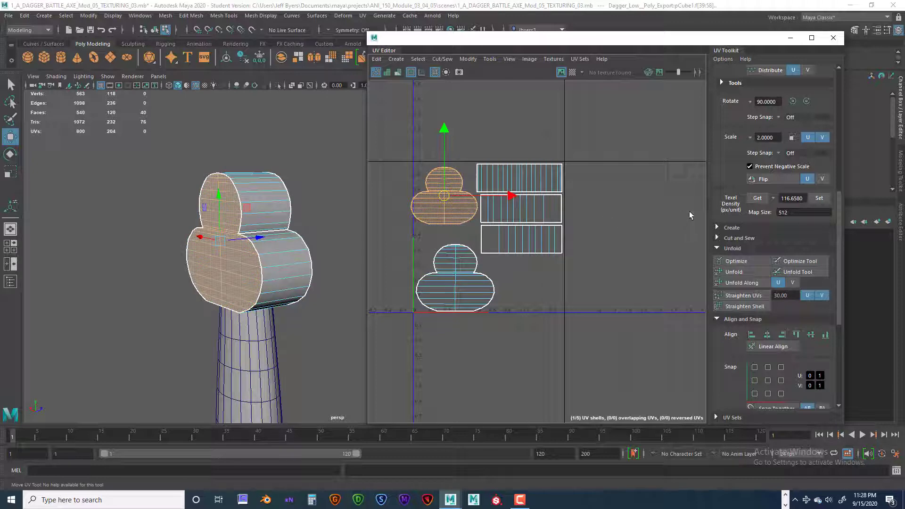
pyautogui.click(757, 198)
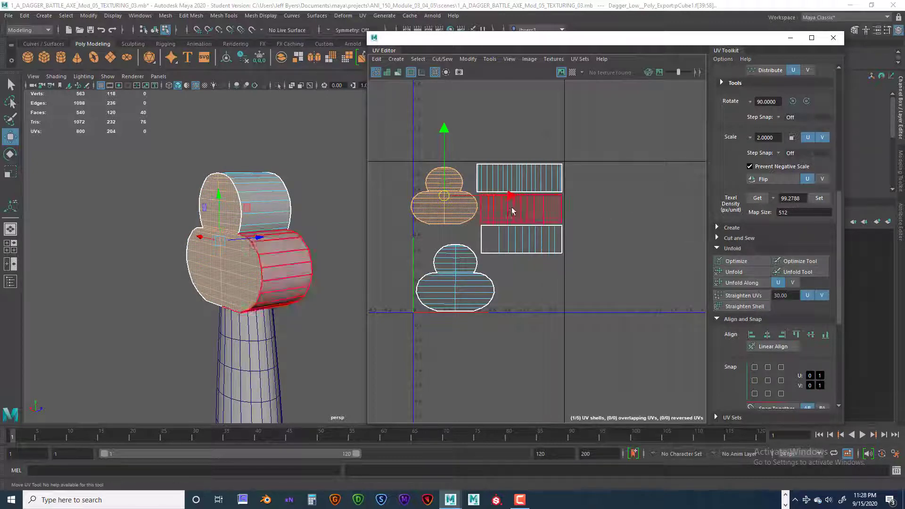
pyautogui.moveTo(505, 153); pyautogui.dragTo(467, 300)
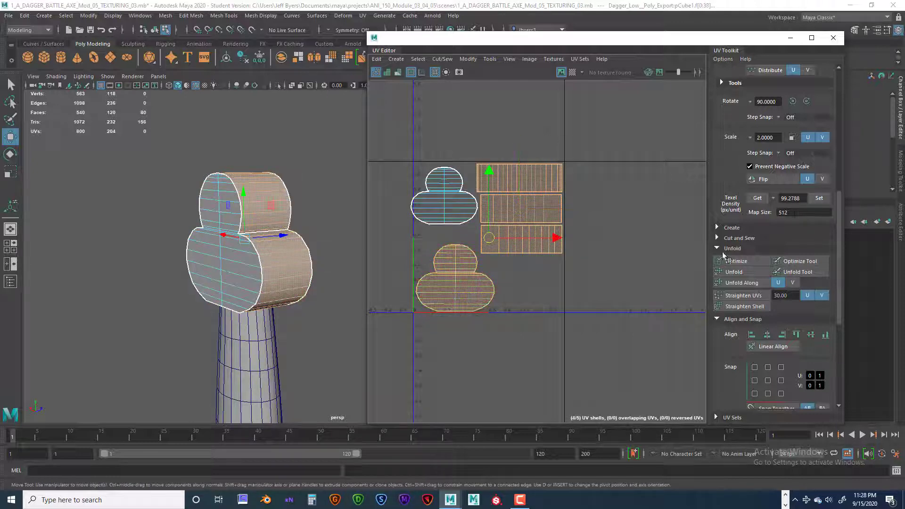
pyautogui.click(819, 198)
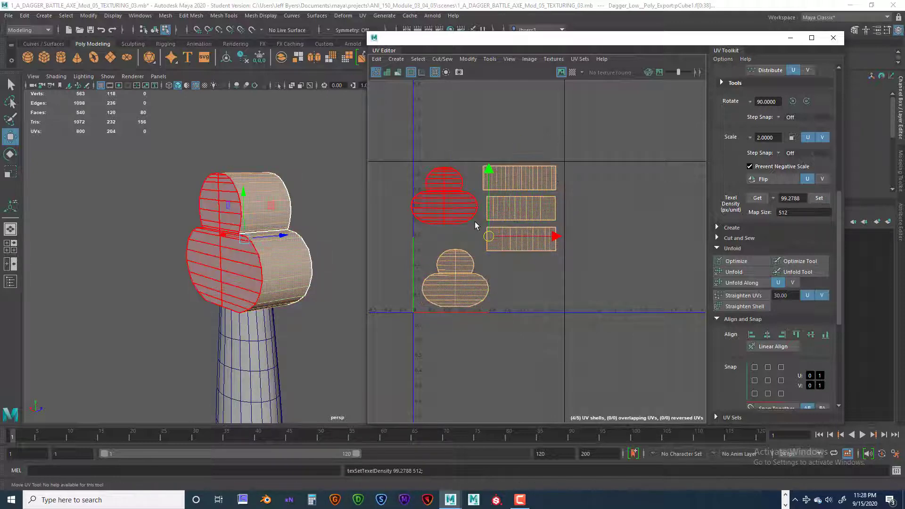
# - Move the upper club shell slightly inward so that it lies fully inside the tile
pyautogui.scroll(2, 477, 225)
pyautogui.scroll(-2, 476, 225)
pyautogui.click(450, 180)
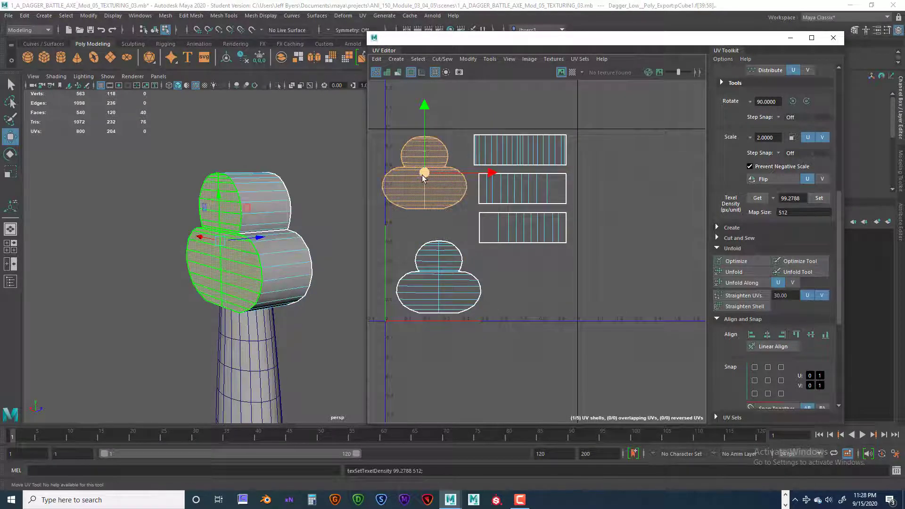
pyautogui.moveTo(425, 177); pyautogui.dragTo(433, 180)
# - Stack the three horizontal strip shells closely below each other in the tile's upper-right corner
pyautogui.click(521, 150)
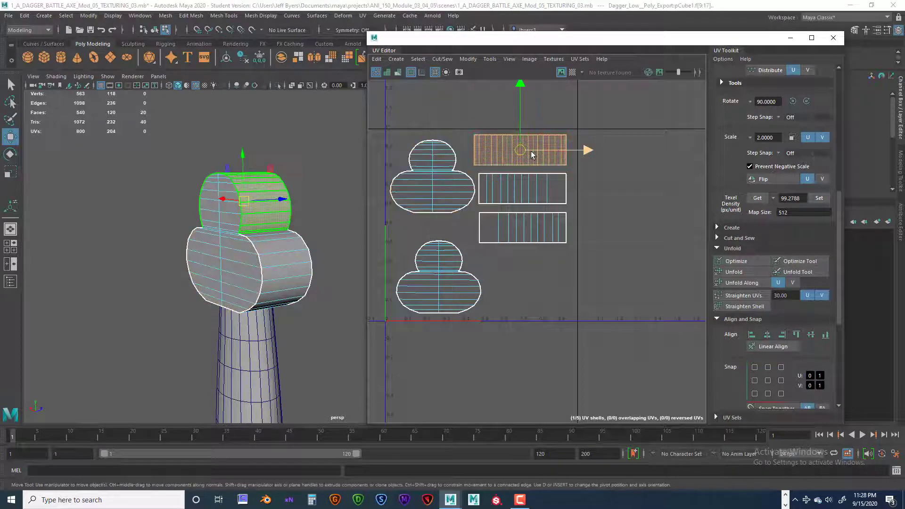
pyautogui.moveTo(524, 153); pyautogui.dragTo(534, 150)
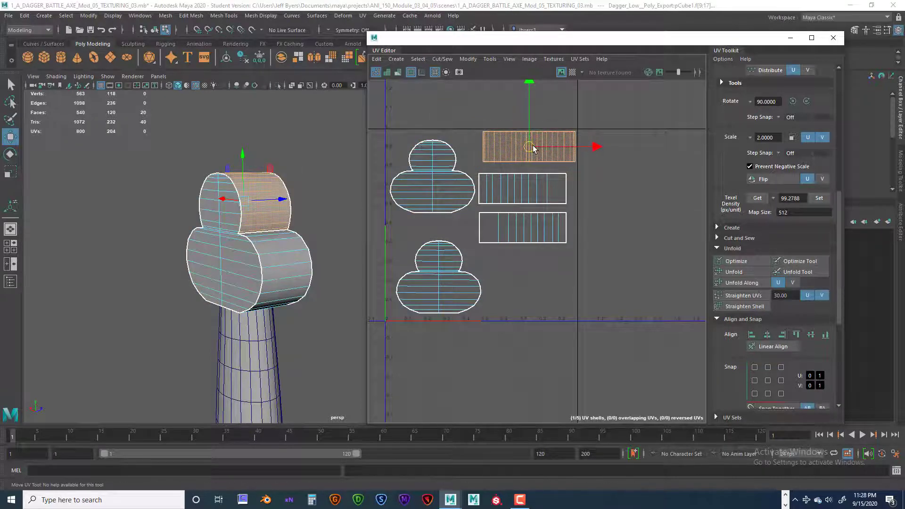
pyautogui.click(522, 188)
pyautogui.moveTo(523, 188); pyautogui.dragTo(531, 185)
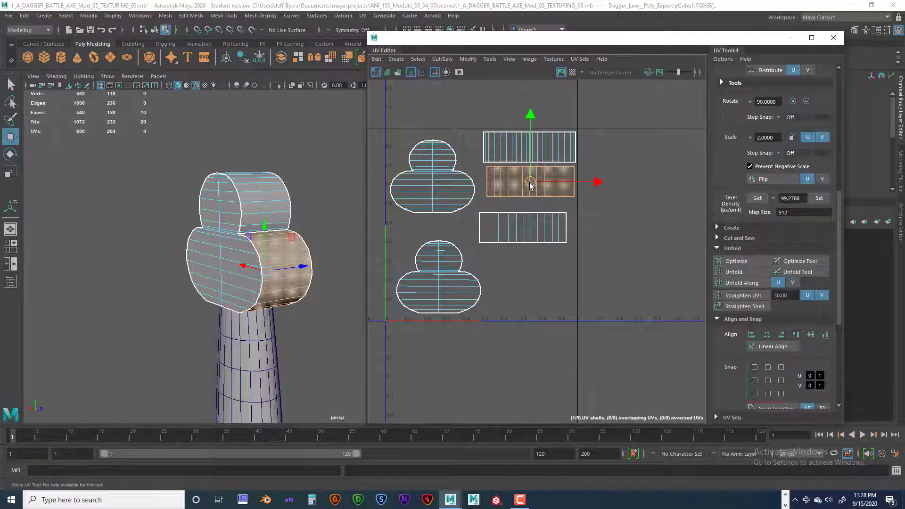
pyautogui.click(527, 227)
pyautogui.moveTo(527, 227); pyautogui.dragTo(533, 216)
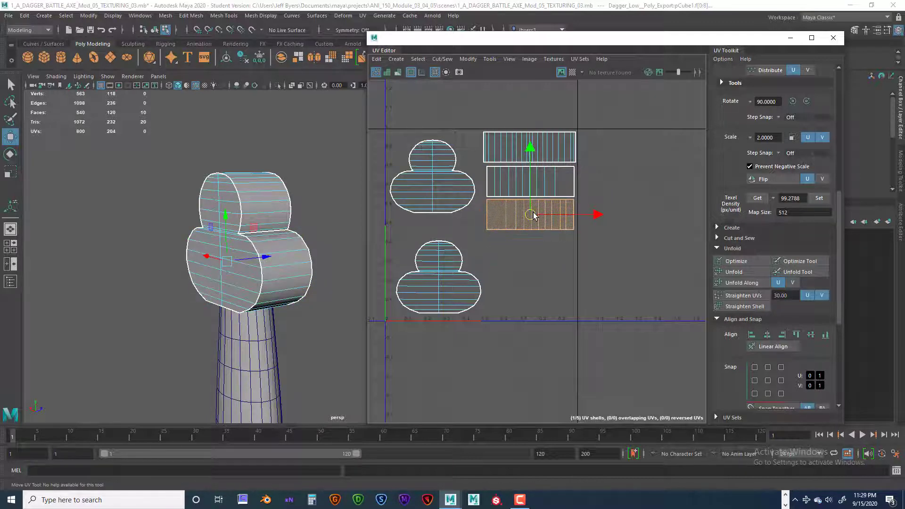
# - Lower the upper club shell until it sits just above the other club shell
pyautogui.click(492, 242)
pyautogui.click(436, 198)
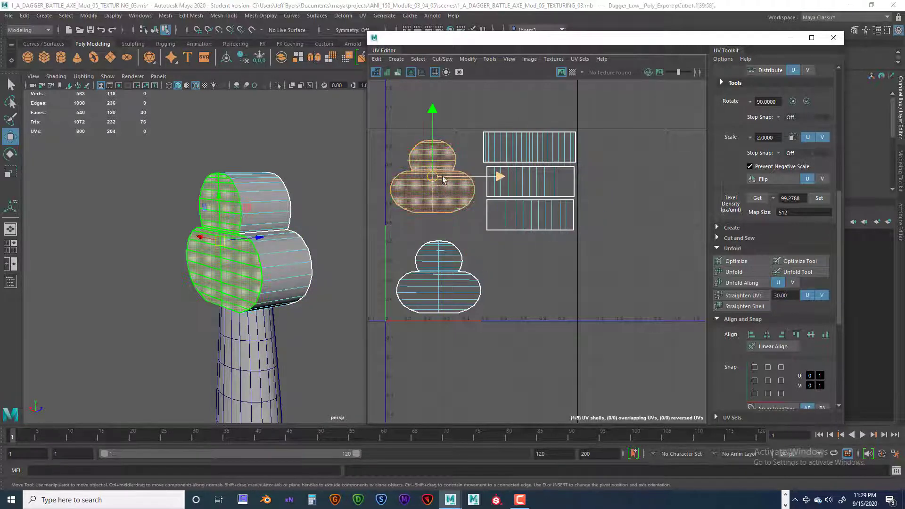
pyautogui.moveTo(434, 178); pyautogui.dragTo(438, 194)
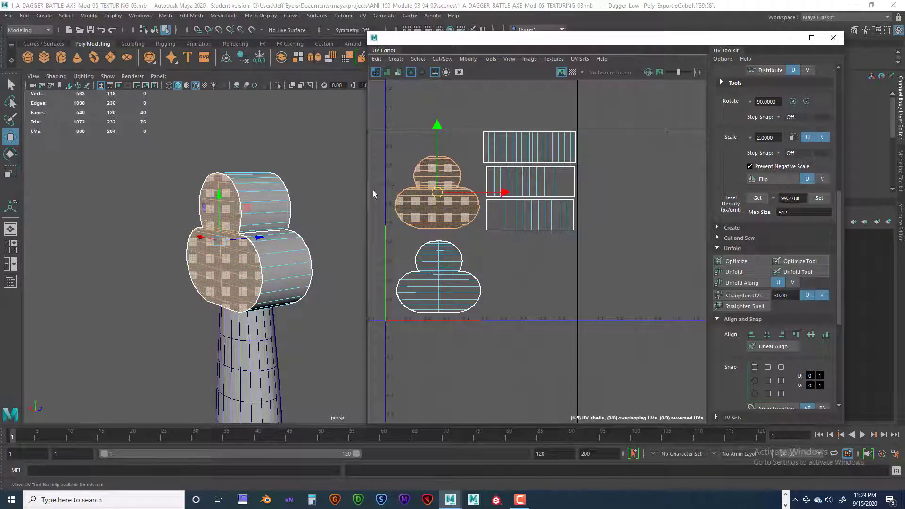
# - Display the checker map and inspect the pommel's checker squares for even size and distortion
pyautogui.keyDown('alt'); pyautogui.moveTo(258, 230); pyautogui.dragTo(147, 237); pyautogui.keyUp('alt')
pyautogui.click(572, 73)
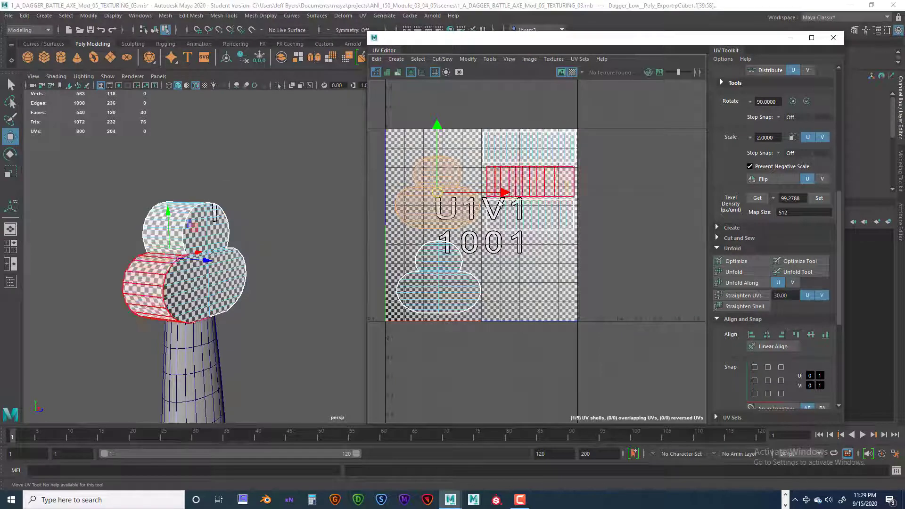
pyautogui.scroll(3, 264, 229)
pyautogui.keyDown('alt'); pyautogui.moveTo(262, 229); pyautogui.dragTo(300, 235); pyautogui.keyUp('alt')
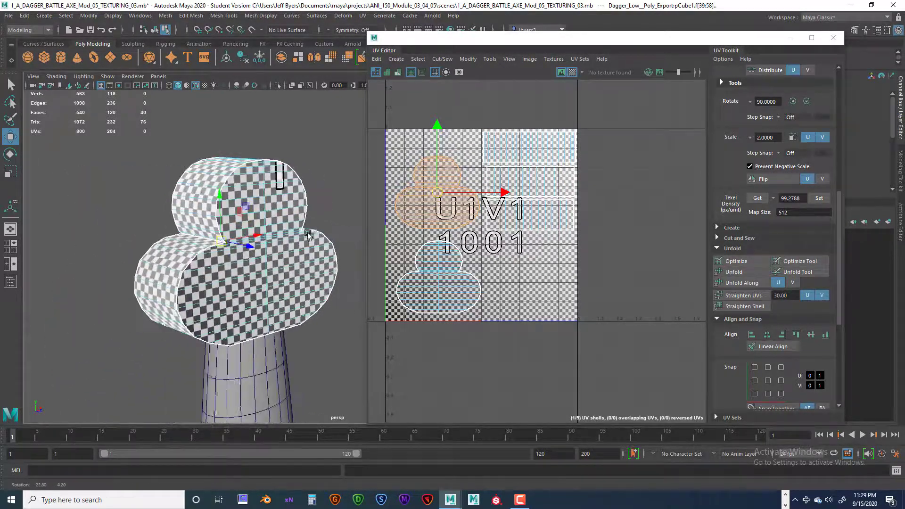
pyautogui.keyDown('alt'); pyautogui.moveTo(300, 236); pyautogui.dragTo(133, 145, button='middle'); pyautogui.keyUp('alt')
# - Examine the whole dagger from the pommel down to the blade, comparing the textured pommel with the remaining parts
pyautogui.scroll(-4, 239, 207)
pyautogui.scroll(-3, 239, 208)
pyautogui.scroll(-3, 134, 146)
pyautogui.keyDown('alt'); pyautogui.moveTo(246, 239); pyautogui.dragTo(188, 216, button='middle'); pyautogui.keyUp('alt')
pyautogui.keyDown('alt'); pyautogui.moveTo(188, 216); pyautogui.dragTo(196, 235); pyautogui.keyUp('alt')
pyautogui.keyDown('alt'); pyautogui.moveTo(257, 236); pyautogui.dragTo(211, 242); pyautogui.keyUp('alt')
pyautogui.keyDown('alt'); pyautogui.moveTo(239, 227); pyautogui.dragTo(259, 176, button='middle'); pyautogui.keyUp('alt')
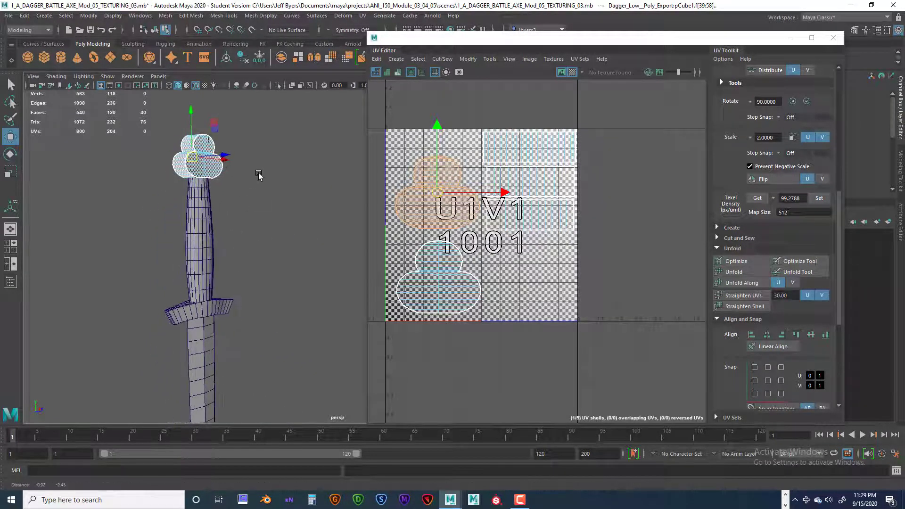
pyautogui.scroll(-2, 259, 176)
pyautogui.keyDown('alt'); pyautogui.moveTo(210, 205); pyautogui.dragTo(227, 269, button='middle'); pyautogui.keyUp('alt')
pyautogui.scroll(2, 248, 263)
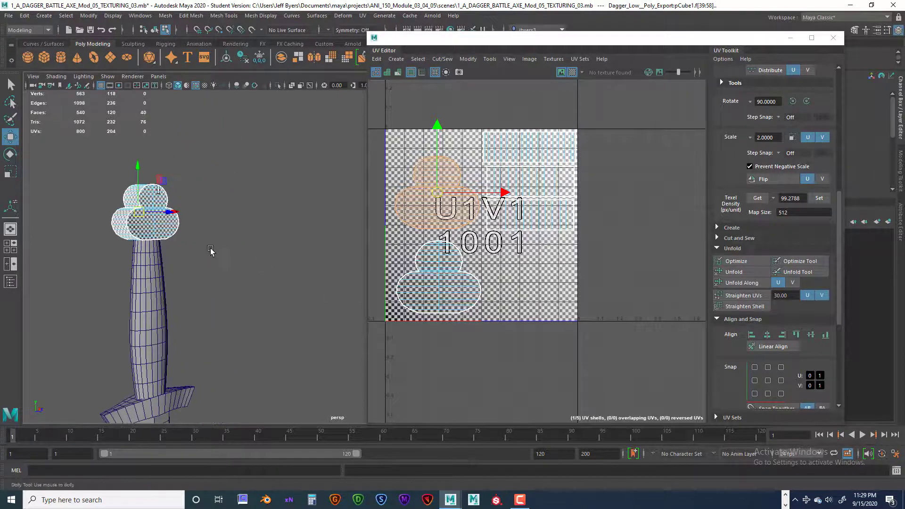
pyautogui.scroll(3, 210, 253)
pyautogui.keyDown('alt'); pyautogui.moveTo(142, 222); pyautogui.dragTo(257, 239, button='middle'); pyautogui.keyUp('alt')
pyautogui.scroll(-5, 257, 243)
pyautogui.keyDown('alt'); pyautogui.moveTo(259, 253); pyautogui.dragTo(200, 208); pyautogui.keyUp('alt')
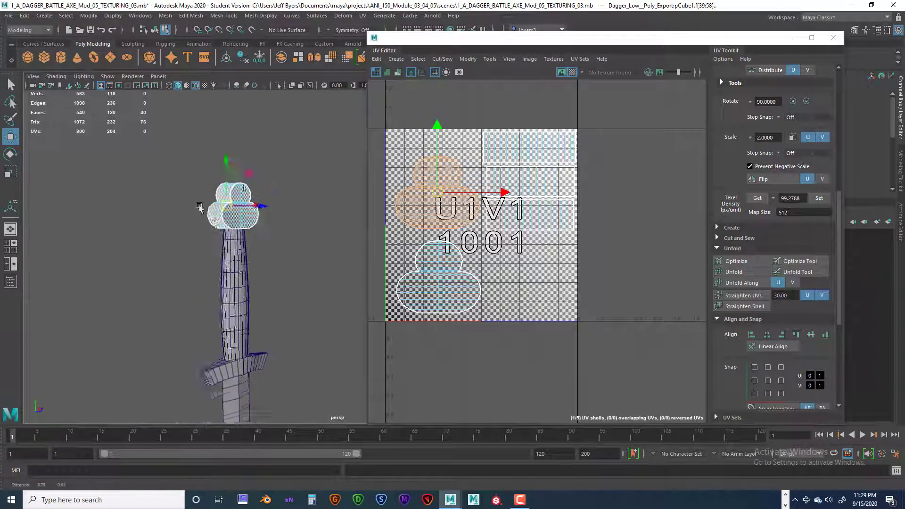
pyautogui.keyDown('alt'); pyautogui.moveTo(200, 208); pyautogui.dragTo(202, 176, button='middle'); pyautogui.keyUp('alt')
pyautogui.keyDown('alt'); pyautogui.moveTo(202, 175); pyautogui.dragTo(185, 211); pyautogui.keyUp('alt')
pyautogui.scroll(-3, 188, 208)
pyautogui.keyDown('alt'); pyautogui.moveTo(189, 206); pyautogui.dragTo(208, 212, button='middle'); pyautogui.keyUp('alt')
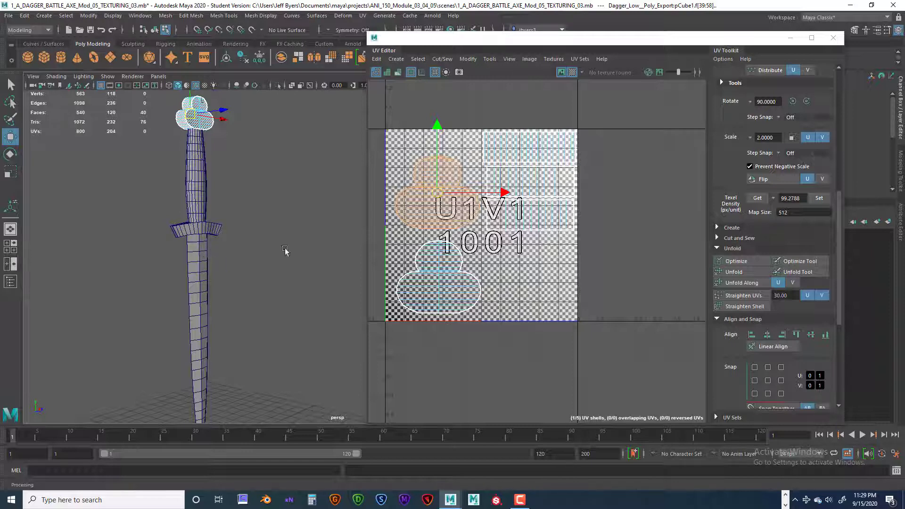
# - Select the dagger's blade mesh to bring its UV shells into view
pyautogui.click(203, 248)
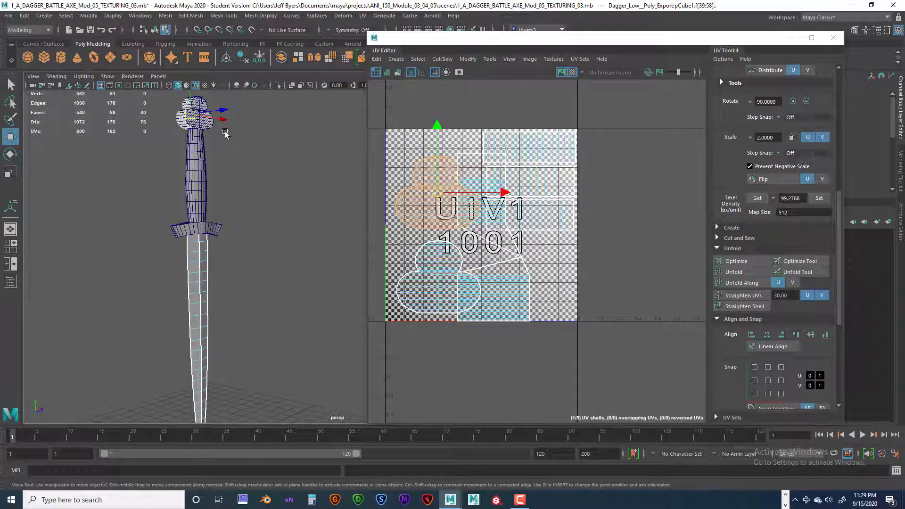
# - Select the dagger's pommel mesh and all five of its UV shells in UV Shell mode
pyautogui.keyDown('alt'); pyautogui.moveTo(259, 147); pyautogui.dragTo(281, 219); pyautogui.keyUp('alt')
pyautogui.scroll(2, 280, 218)
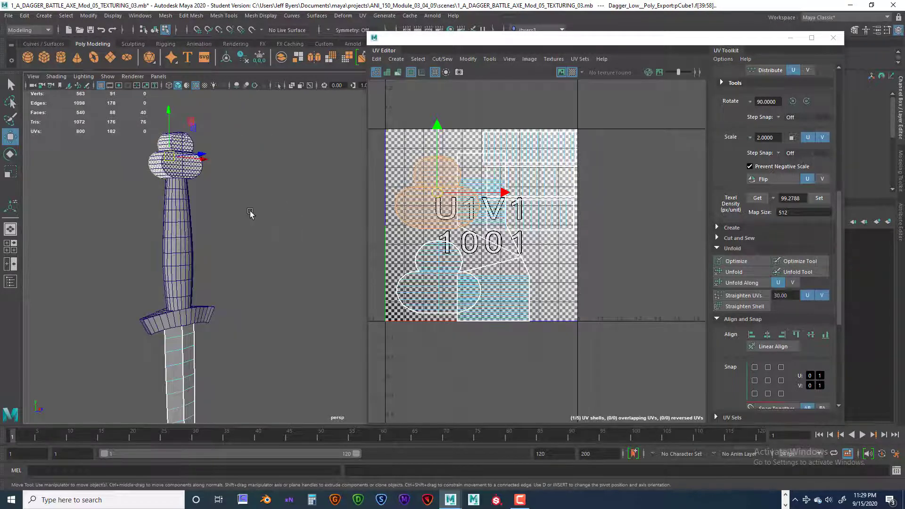
pyautogui.keyDown('alt'); pyautogui.moveTo(250, 212); pyautogui.dragTo(311, 271, button='middle'); pyautogui.keyUp('alt')
pyautogui.scroll(4, 310, 266)
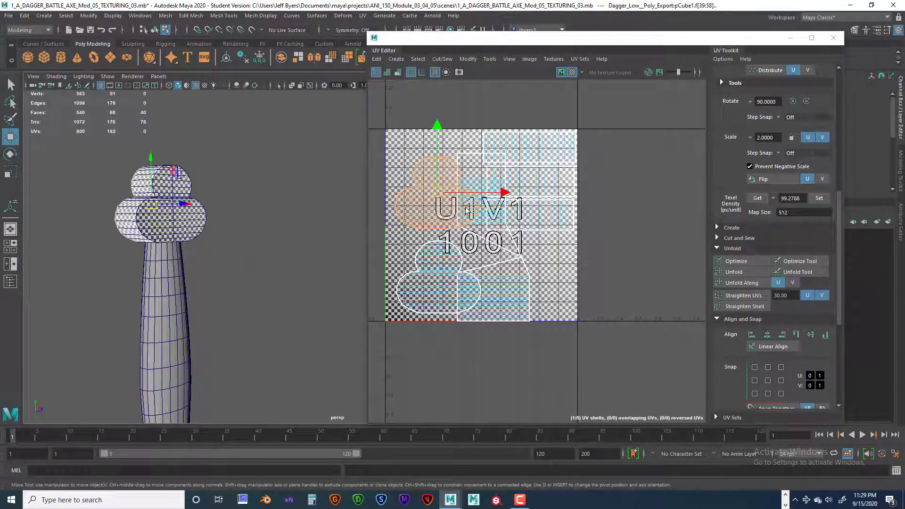
pyautogui.moveTo(173, 224); pyautogui.dragTo(154, 283, button='right')
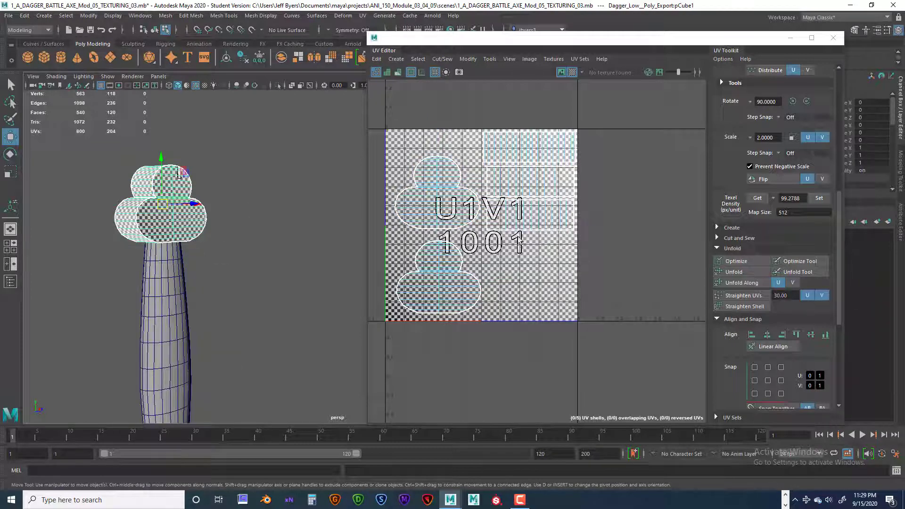
pyautogui.scroll(-1, 520, 243)
pyautogui.moveTo(524, 166); pyautogui.dragTo(488, 158, button='right')
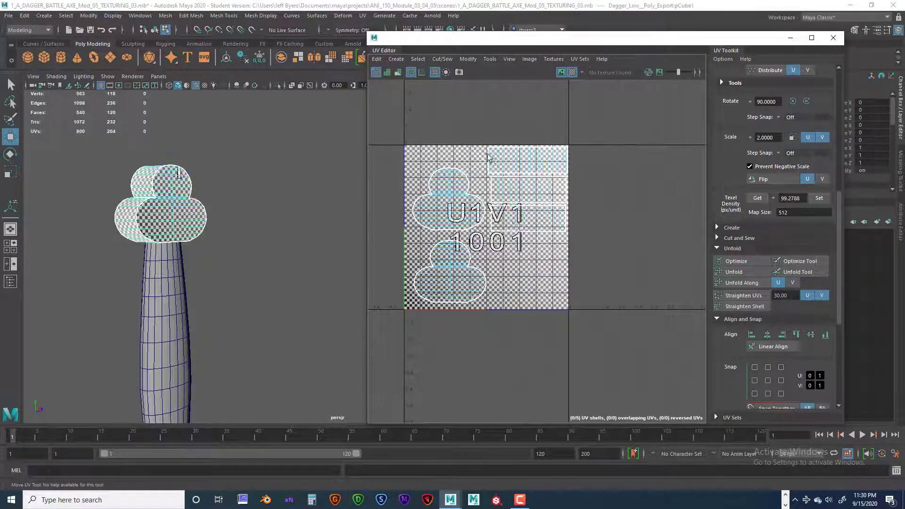
pyautogui.scroll(-2, 500, 208)
pyautogui.moveTo(424, 143); pyautogui.dragTo(567, 309)
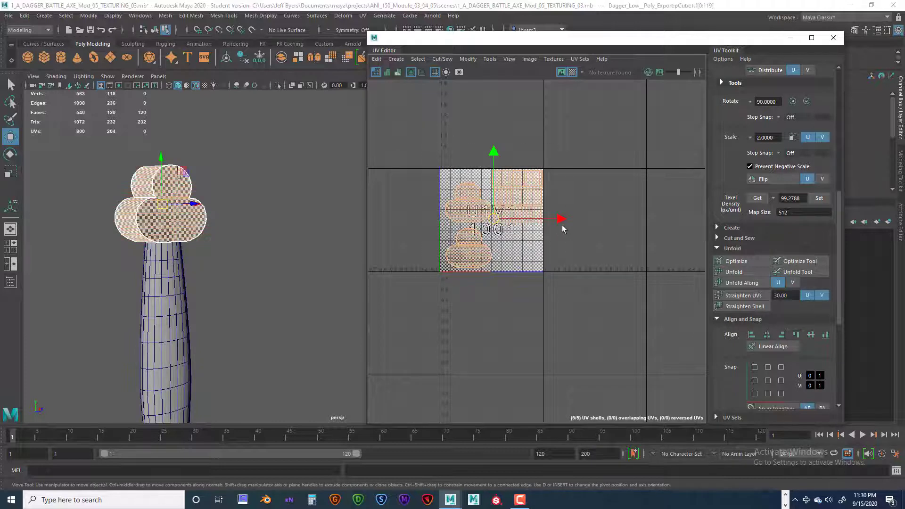
# - Hide the checker map and move the pommel's UV shells three tiles along positive U, clear of the 0–1 space
pyautogui.click(572, 72)
pyautogui.moveTo(560, 218); pyautogui.dragTo(662, 222)
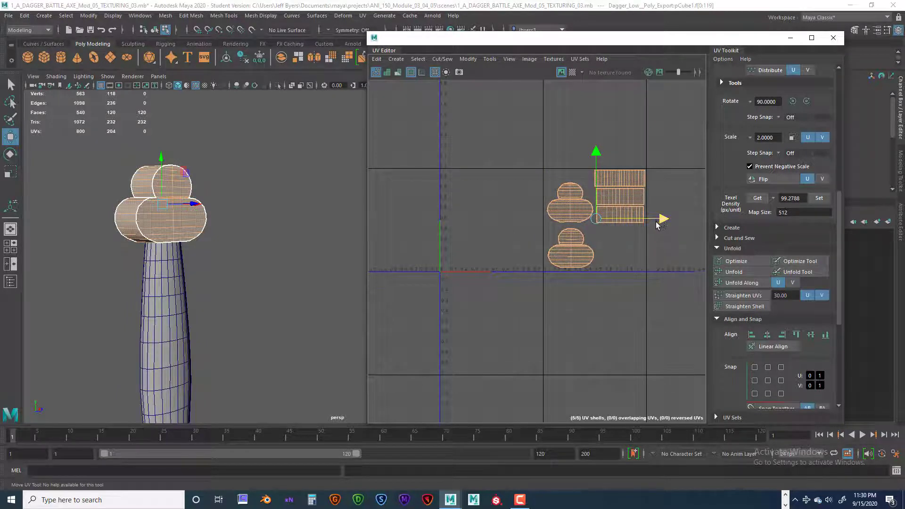
pyautogui.scroll(-3, 656, 225)
pyautogui.keyDown('alt'); pyautogui.moveTo(673, 234); pyautogui.dragTo(501, 240, button='middle'); pyautogui.keyUp('alt')
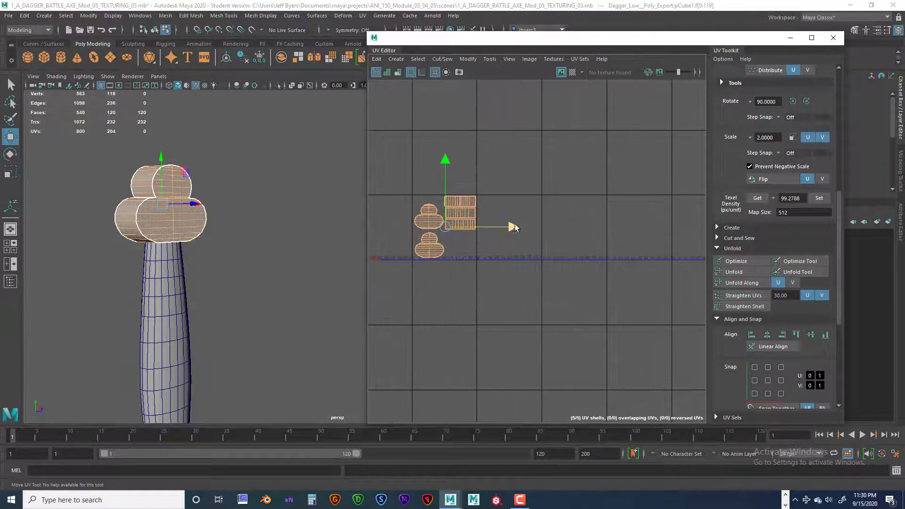
pyautogui.moveTo(515, 227); pyautogui.dragTo(645, 227)
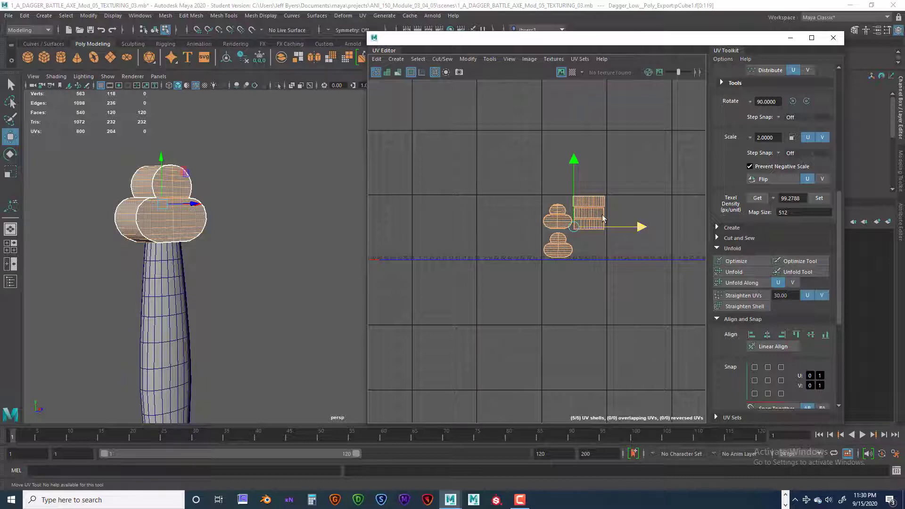
pyautogui.keyDown('alt'); pyautogui.moveTo(522, 213); pyautogui.dragTo(559, 210, button='middle'); pyautogui.keyUp('alt')
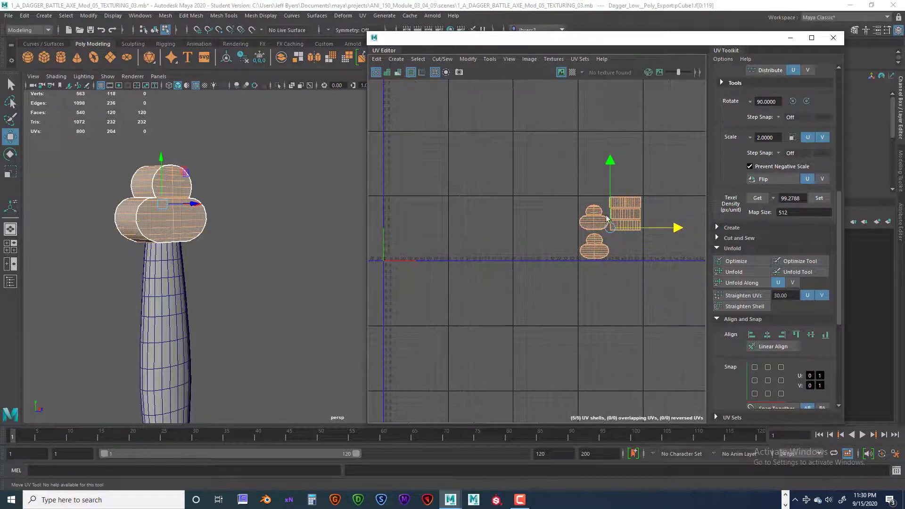
# - Select the dagger's blade mesh as a whole object
pyautogui.moveTo(286, 249)
pyautogui.keyDown('alt'); pyautogui.mouseDown(button='middle')
pyautogui.moveTo(289, 214)
pyautogui.moveTo(275, 241)
pyautogui.mouseUp(button='middle'); pyautogui.keyUp('alt')
pyautogui.scroll(-5, 286, 215)
pyautogui.keyDown('alt'); pyautogui.moveTo(274, 242); pyautogui.dragTo(264, 219); pyautogui.keyUp('alt')
pyautogui.keyDown('alt'); pyautogui.moveTo(266, 226); pyautogui.dragTo(251, 122, button='middle'); pyautogui.keyUp('alt')
pyautogui.keyDown('alt'); pyautogui.moveTo(271, 242); pyautogui.dragTo(239, 242); pyautogui.keyUp('alt')
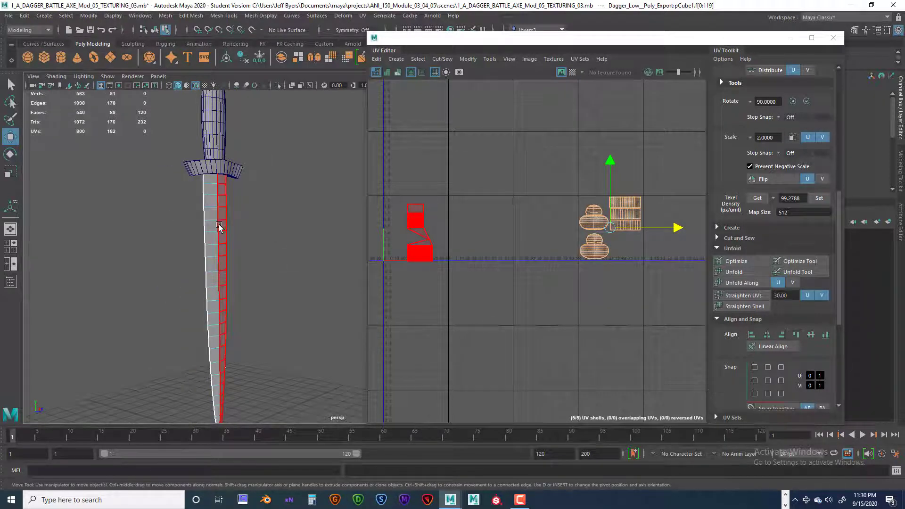
pyautogui.rightClick(219, 227)
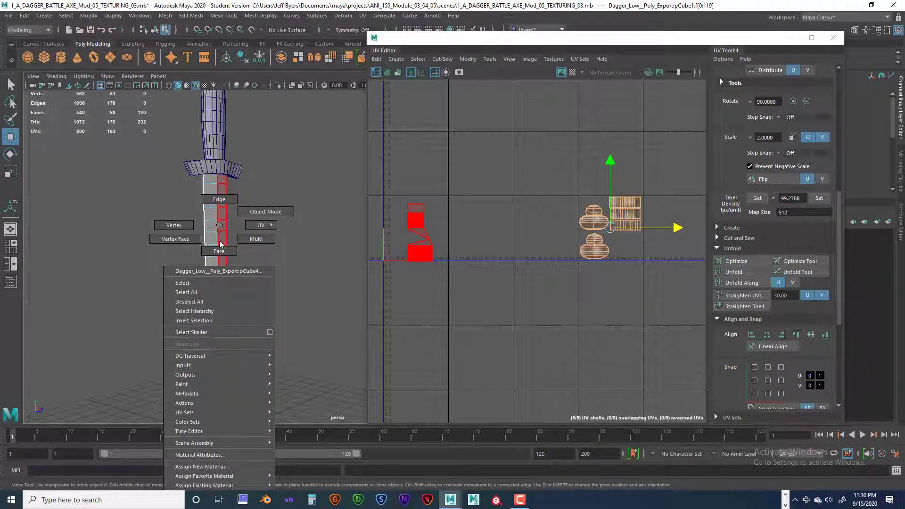
pyautogui.click(211, 283)
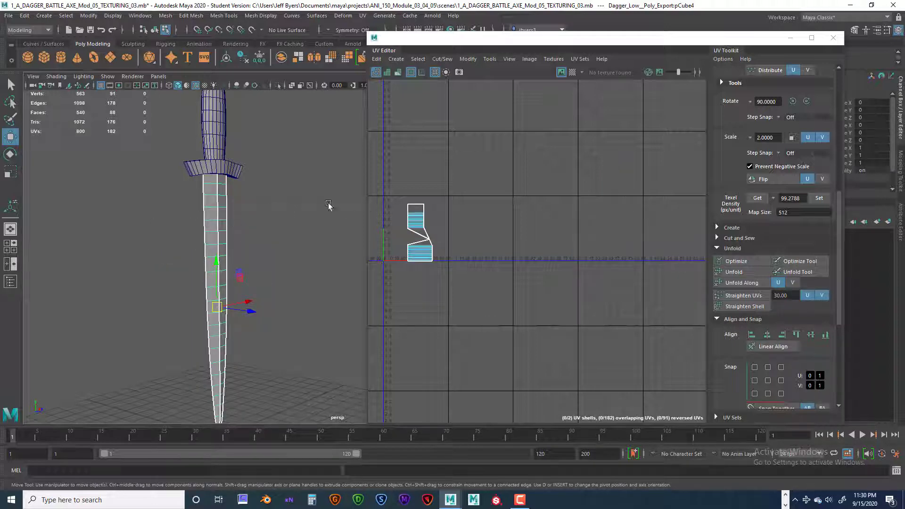
pyautogui.keyDown('alt'); pyautogui.moveTo(287, 222); pyautogui.dragTo(288, 193); pyautogui.keyUp('alt')
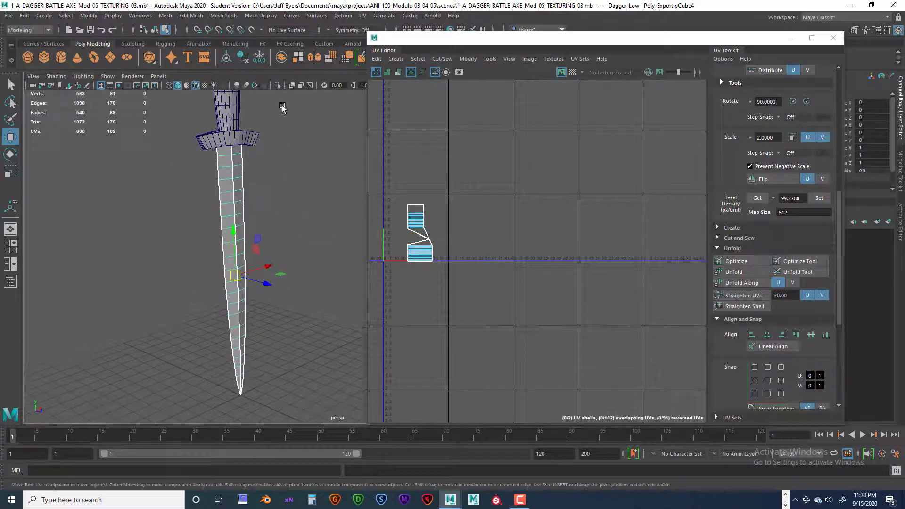
# - Apply an Automatic UV projection to the blade with reset settings, using 6 planes and fewer pieces
pyautogui.moveTo(450, 43); pyautogui.dragTo(462, 68)
pyautogui.click(362, 15)
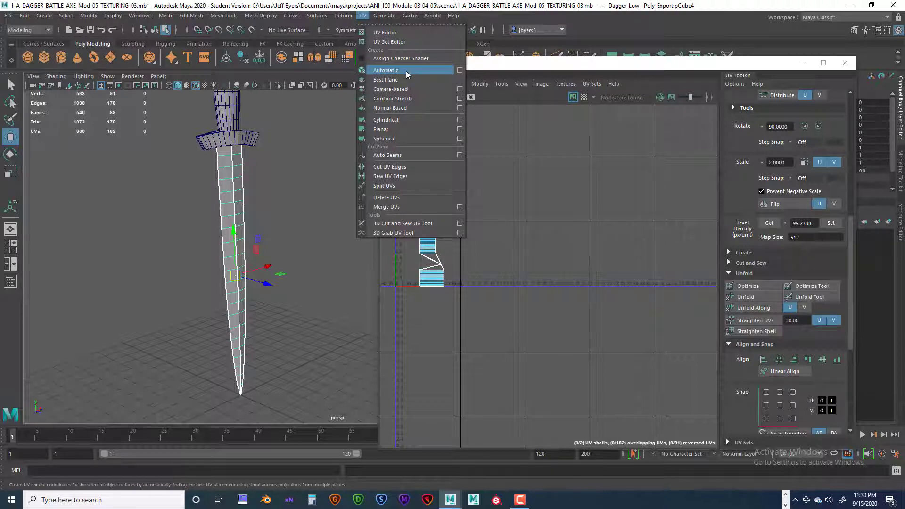
pyautogui.click(460, 71)
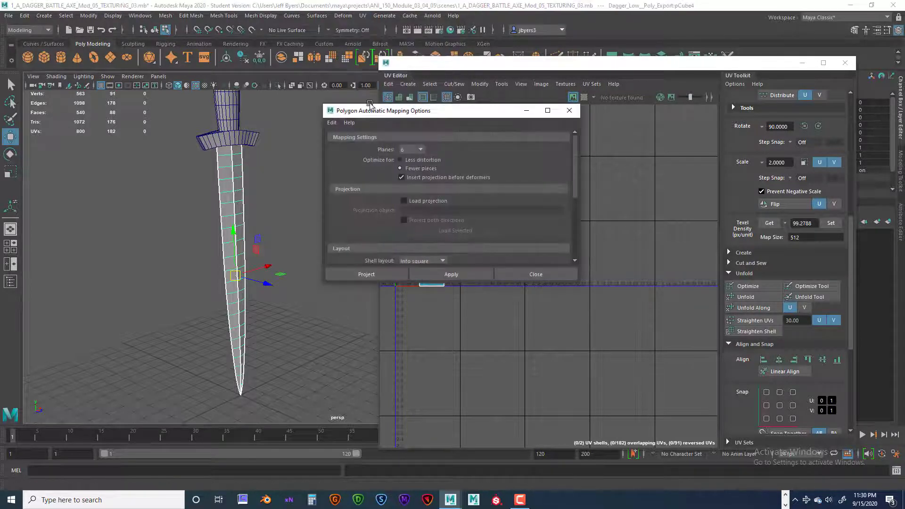
pyautogui.click(332, 123)
pyautogui.click(352, 141)
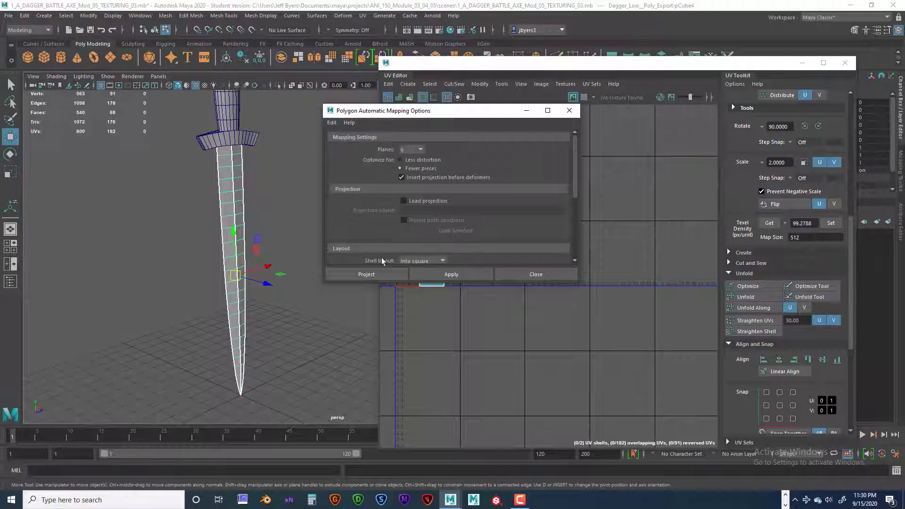
pyautogui.click(368, 275)
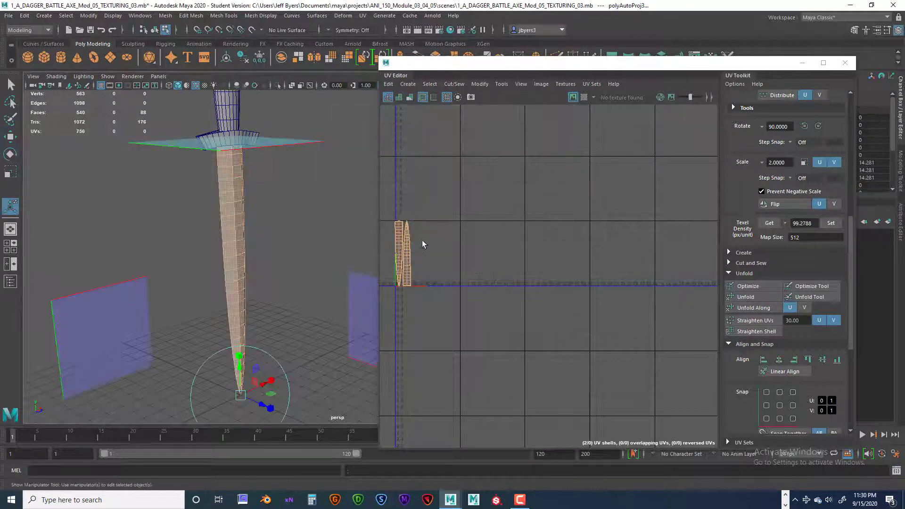
# - Examine the blade's two new UV shells from base to tip, checking their shape and placement in the 0–1 space
pyautogui.scroll(2, 439, 235)
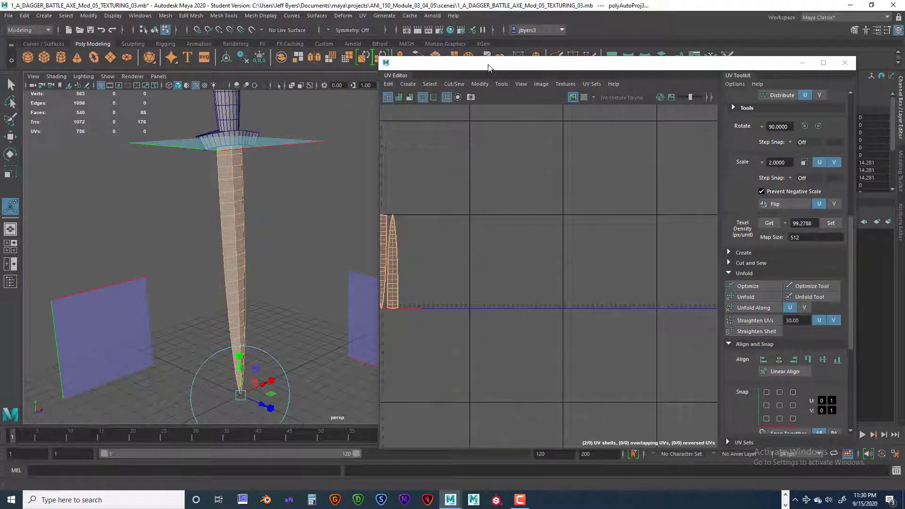
pyautogui.moveTo(488, 63); pyautogui.dragTo(531, 63)
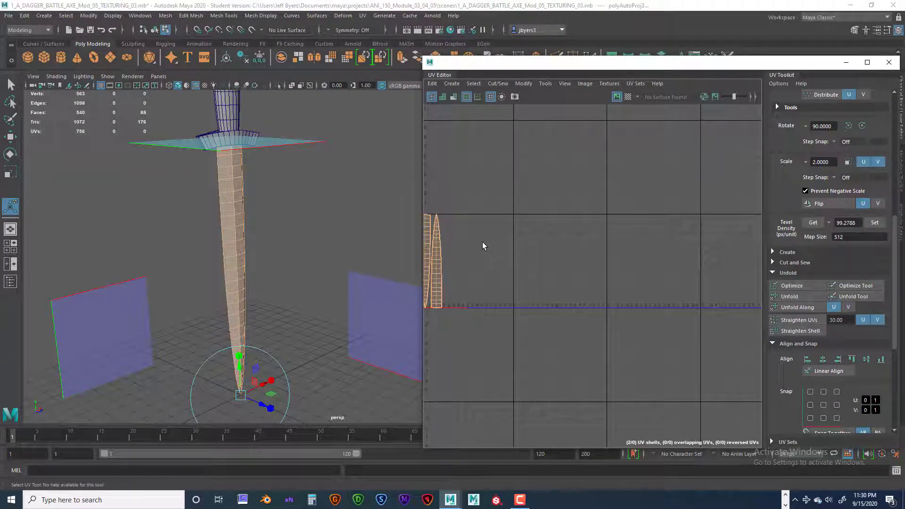
pyautogui.keyDown('alt'); pyautogui.moveTo(477, 241); pyautogui.dragTo(610, 233, button='middle'); pyautogui.keyUp('alt')
pyautogui.scroll(3, 562, 246)
pyautogui.scroll(2, 608, 234)
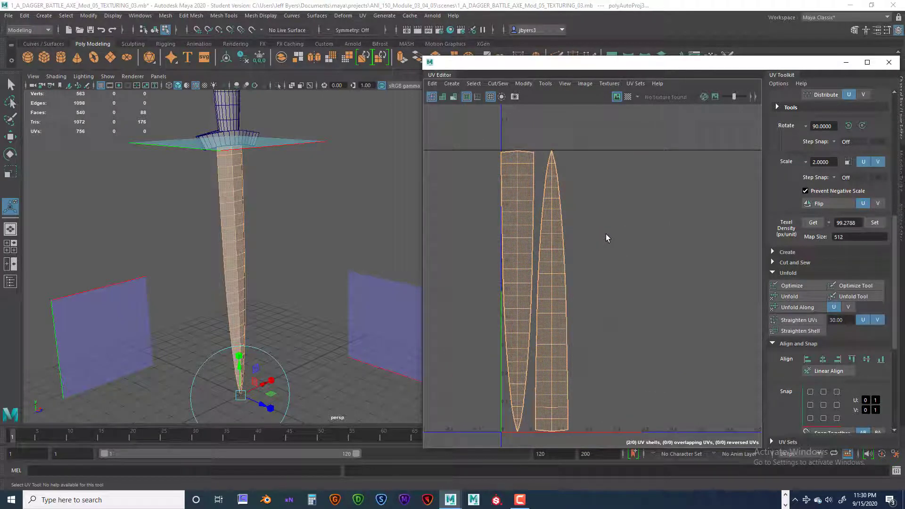
pyautogui.scroll(2, 607, 236)
pyautogui.keyDown('alt'); pyautogui.moveTo(615, 236); pyautogui.dragTo(638, 220, button='middle'); pyautogui.keyUp('alt')
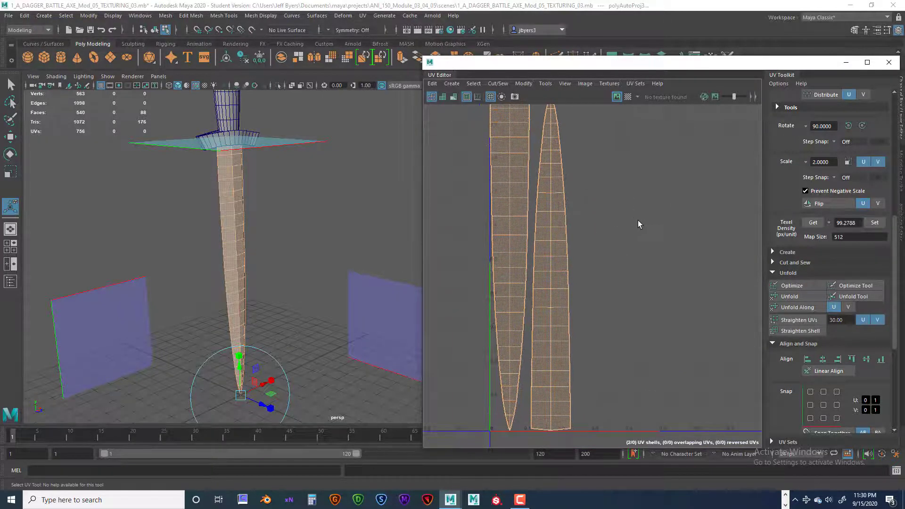
pyautogui.scroll(-1, 617, 225)
pyautogui.keyDown('alt'); pyautogui.moveTo(617, 225); pyautogui.dragTo(584, 223, button='right'); pyautogui.keyUp('alt')
pyautogui.keyDown('alt'); pyautogui.moveTo(584, 224); pyautogui.dragTo(588, 247, button='middle'); pyautogui.keyUp('alt')
pyautogui.keyDown('alt'); pyautogui.moveTo(628, 245); pyautogui.dragTo(606, 241, button='right'); pyautogui.keyUp('alt')
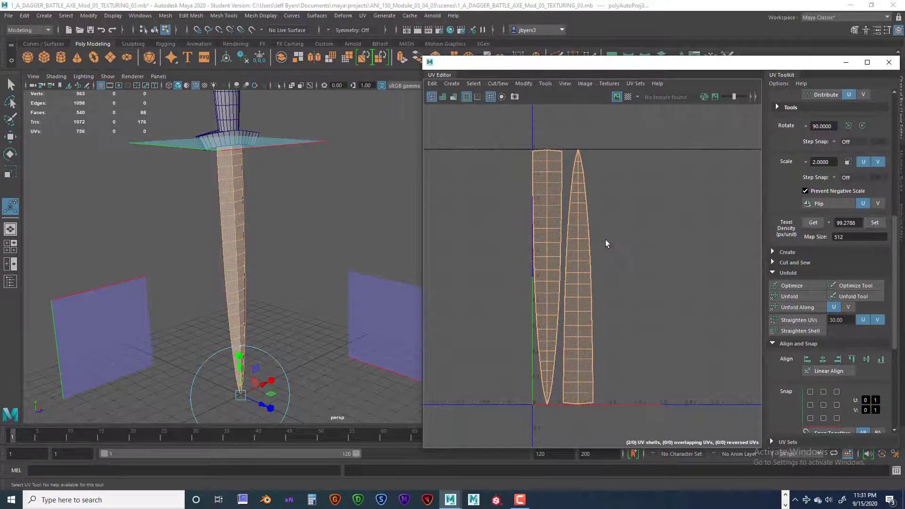
pyautogui.keyDown('alt'); pyautogui.moveTo(605, 239); pyautogui.dragTo(593, 237, button='middle'); pyautogui.keyUp('alt')
pyautogui.keyDown('alt'); pyautogui.moveTo(590, 221); pyautogui.dragTo(792, 256, button='right'); pyautogui.keyUp('alt')
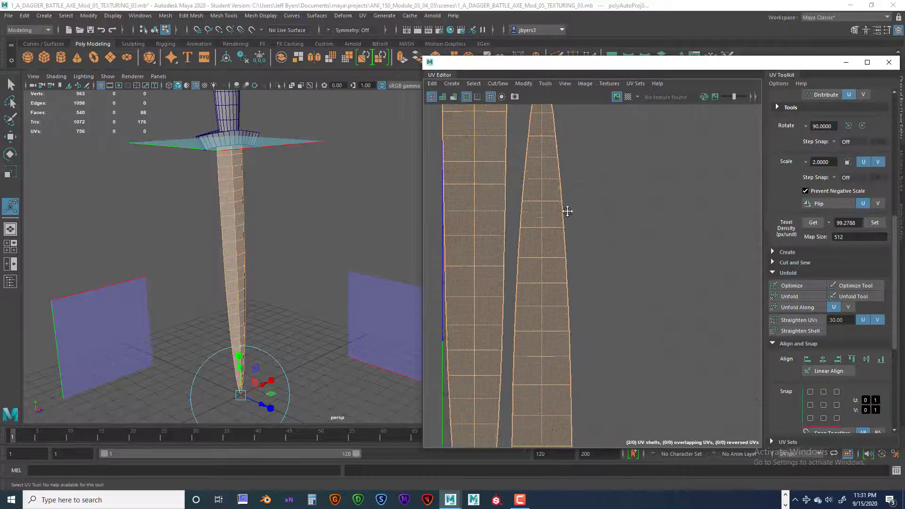
pyautogui.keyDown('alt'); pyautogui.moveTo(567, 210); pyautogui.dragTo(743, 295, button='middle'); pyautogui.keyUp('alt')
pyautogui.keyDown('alt'); pyautogui.moveTo(580, 256); pyautogui.dragTo(665, 329, button='right'); pyautogui.keyUp('alt')
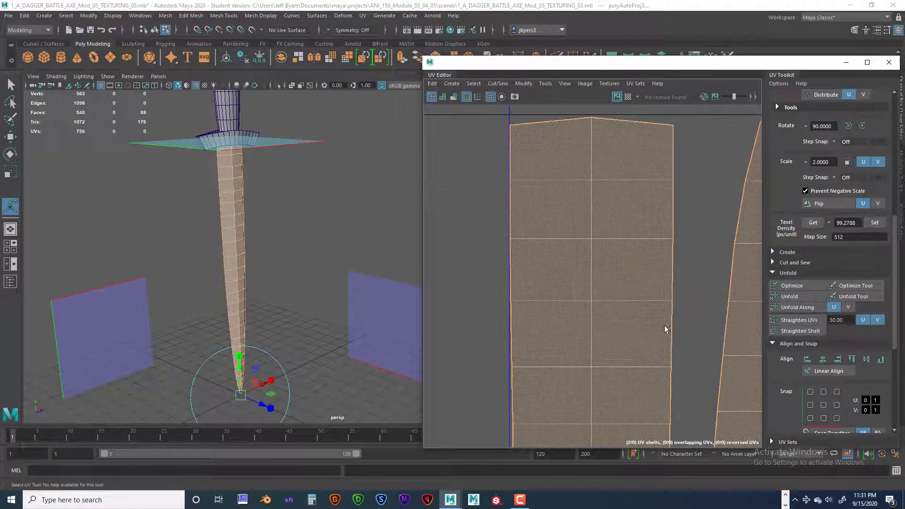
pyautogui.keyDown('alt'); pyautogui.moveTo(640, 300); pyautogui.dragTo(570, 294, button='right'); pyautogui.keyUp('alt')
pyautogui.keyDown('alt'); pyautogui.moveTo(570, 295); pyautogui.dragTo(589, 312, button='middle'); pyautogui.keyUp('alt')
pyautogui.keyDown('alt'); pyautogui.moveTo(589, 312); pyautogui.dragTo(476, 297, button='right'); pyautogui.keyUp('alt')
pyautogui.keyDown('alt'); pyautogui.moveTo(642, 354); pyautogui.dragTo(570, 236, button='middle'); pyautogui.keyUp('alt')
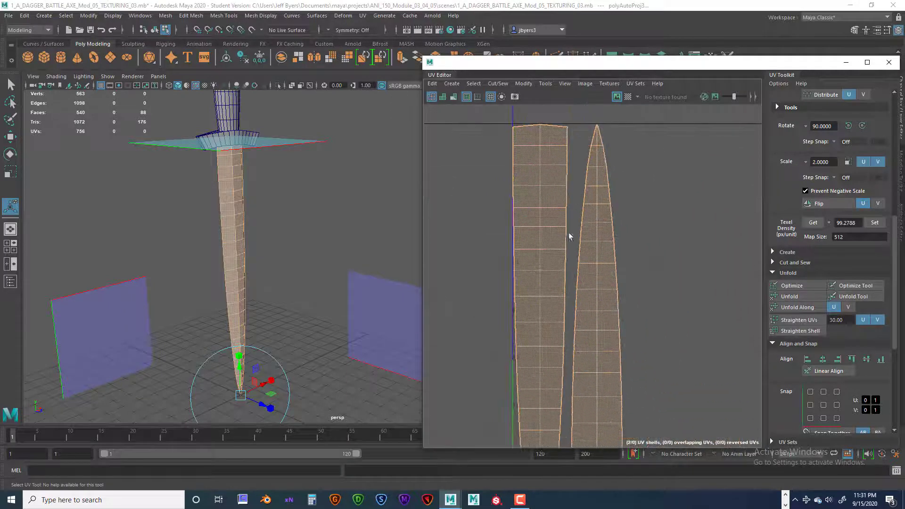
pyautogui.keyDown('alt'); pyautogui.moveTo(599, 281); pyautogui.dragTo(551, 286, button='right'); pyautogui.keyUp('alt')
pyautogui.keyDown('alt'); pyautogui.moveTo(559, 287); pyautogui.dragTo(540, 213, button='middle'); pyautogui.keyUp('alt')
pyautogui.keyDown('alt'); pyautogui.moveTo(583, 303); pyautogui.dragTo(562, 299, button='right'); pyautogui.keyUp('alt')
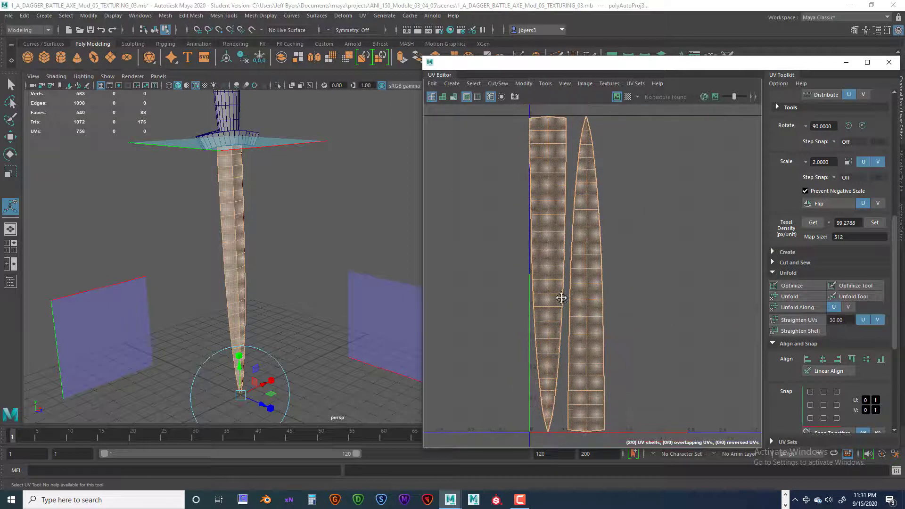
pyautogui.moveTo(570, 297)
pyautogui.keyDown('alt'); pyautogui.mouseDown(button='middle')
pyautogui.moveTo(556, 285)
pyautogui.moveTo(583, 285)
pyautogui.mouseUp(button='middle'); pyautogui.keyUp('alt')
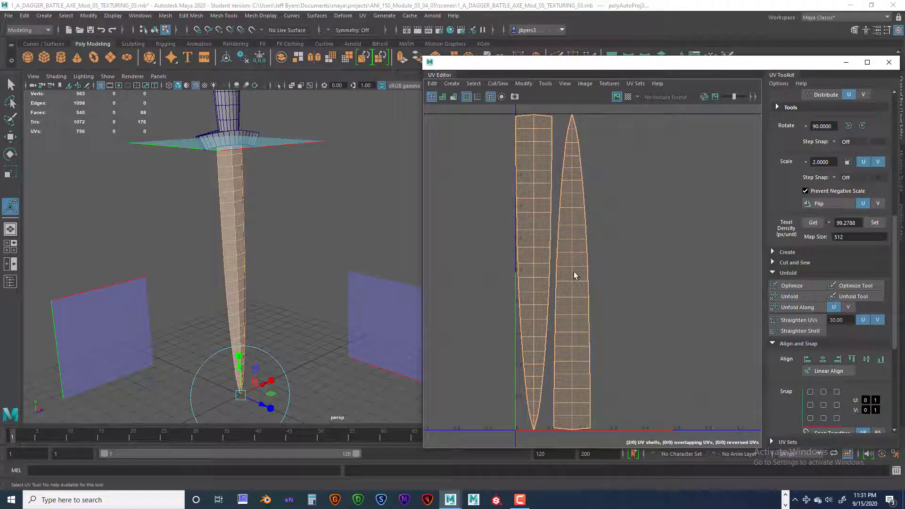
# - Scale the blade's UV shells down slightly within the 0–1 borders and shift the point-down shell away from the U origin
pyautogui.moveTo(574, 275); pyautogui.dragTo(572, 251, button='right')
pyautogui.click(293, 195)
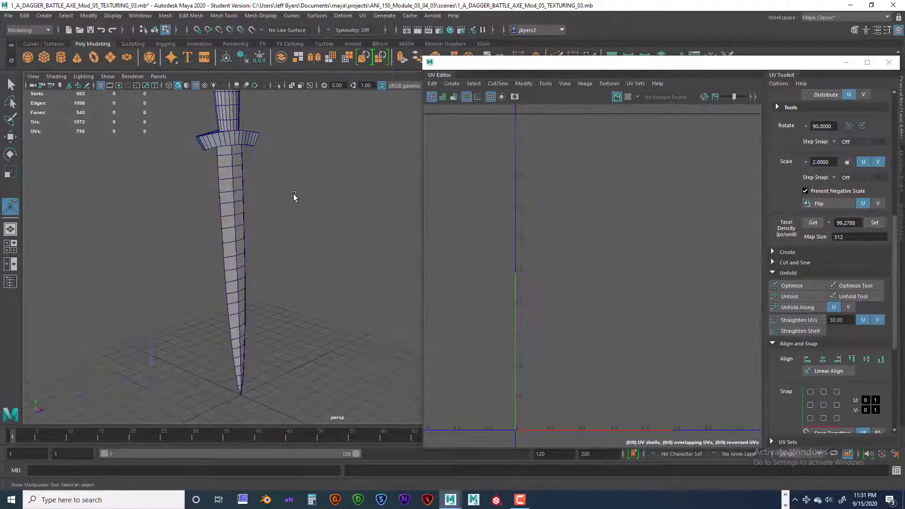
pyautogui.click(237, 208)
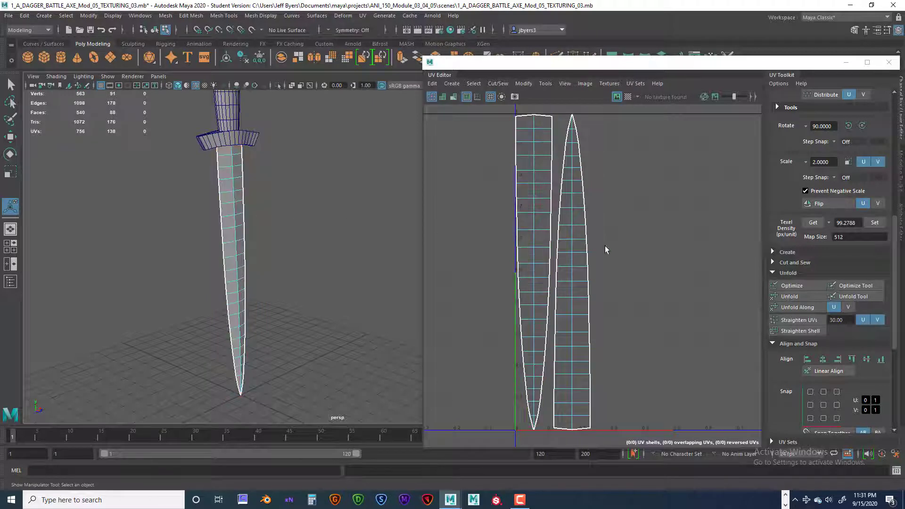
pyautogui.moveTo(583, 238); pyautogui.dragTo(557, 229, button='right')
pyautogui.click(575, 236)
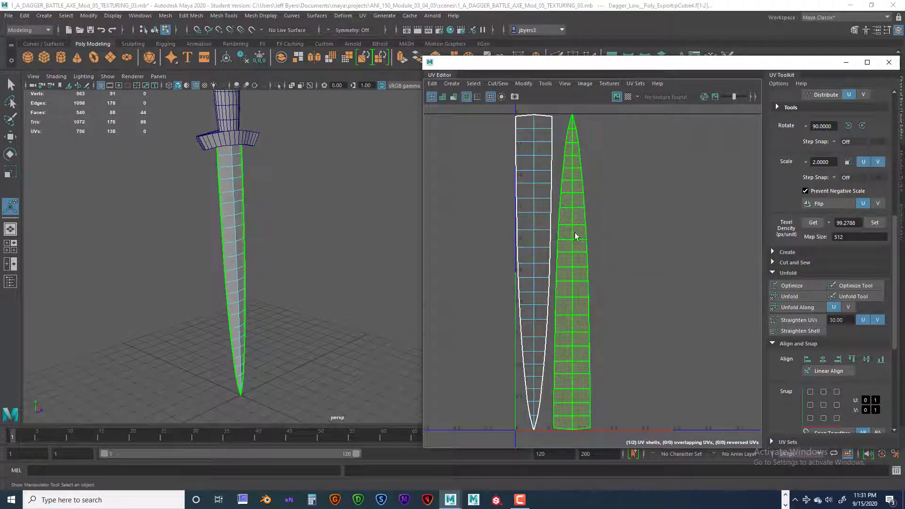
pyautogui.press('r')
pyautogui.moveTo(573, 270)
pyautogui.mouseDown()
pyautogui.moveTo(536, 274)
pyautogui.moveTo(559, 274)
pyautogui.mouseUp()
pyautogui.click(523, 243)
pyautogui.press('w')
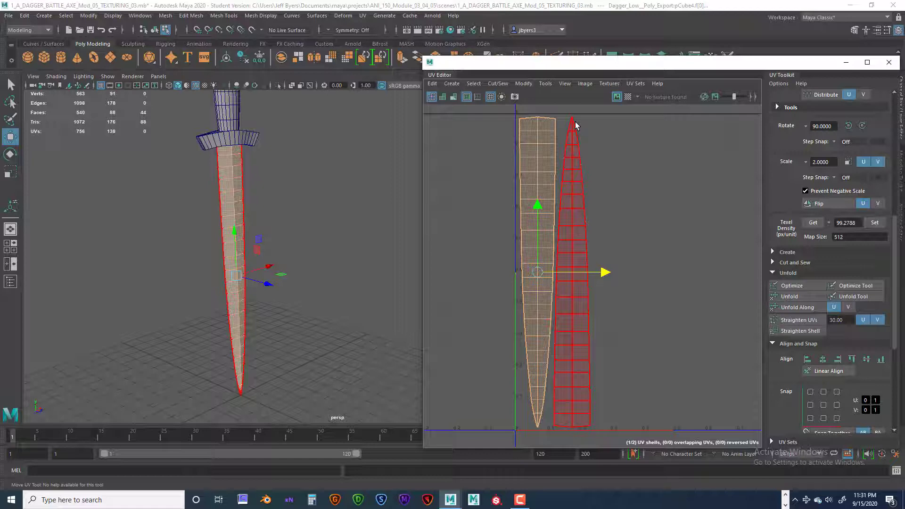
# - Try to rotate each of the blade's two UV shells slightly about its own centre
pyautogui.press('e')
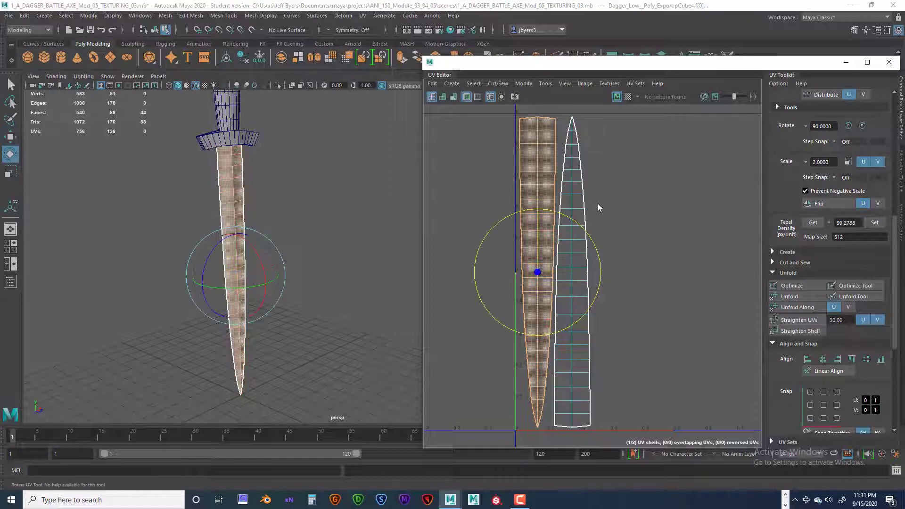
pyautogui.moveTo(580, 229); pyautogui.dragTo(564, 249)
pyautogui.hotkey('ctrl', 'z')
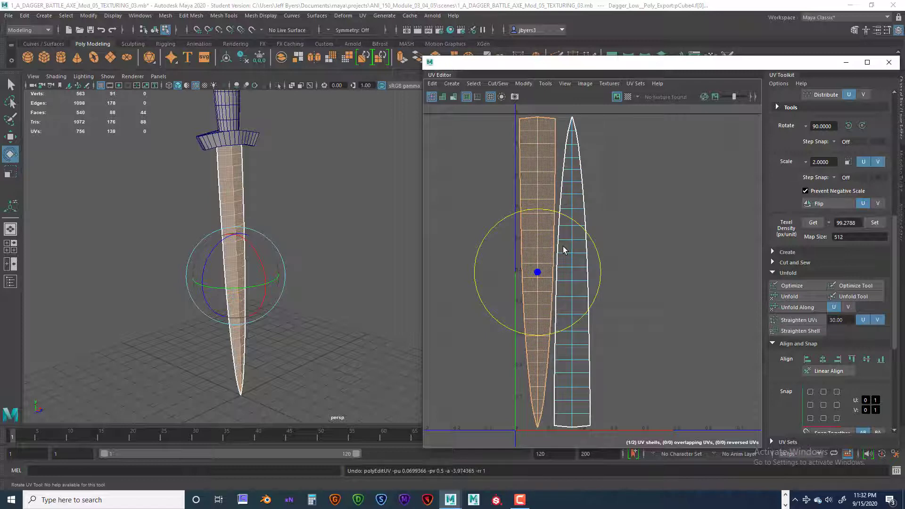
pyautogui.click(579, 196)
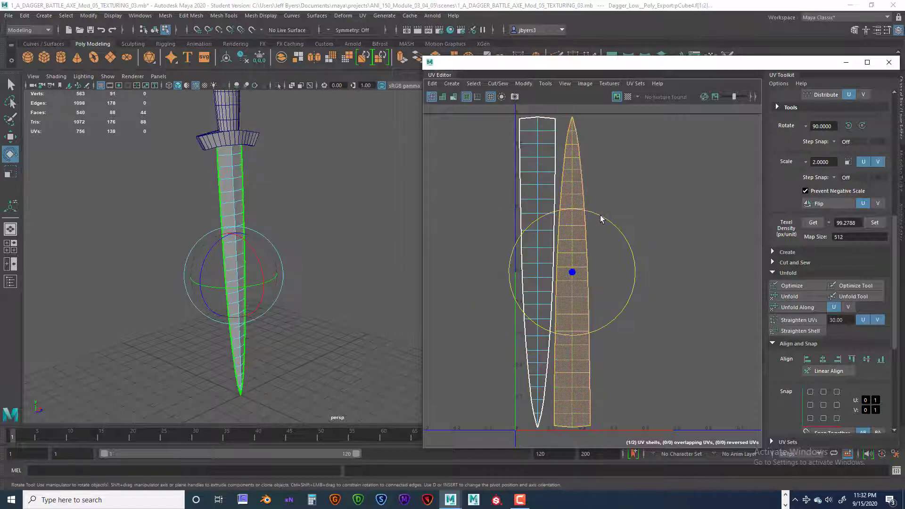
pyautogui.moveTo(601, 218); pyautogui.dragTo(618, 230)
pyautogui.hotkey('ctrl', 'z')
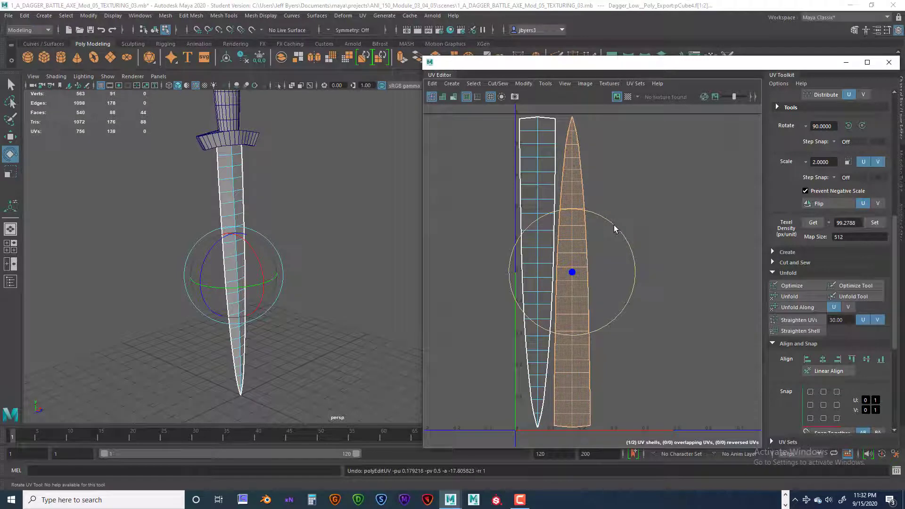
# - Examine the blade's two UV shells in turn, matching each one to its side of the blade
pyautogui.click(541, 174)
pyautogui.click(572, 156)
pyautogui.click(542, 163)
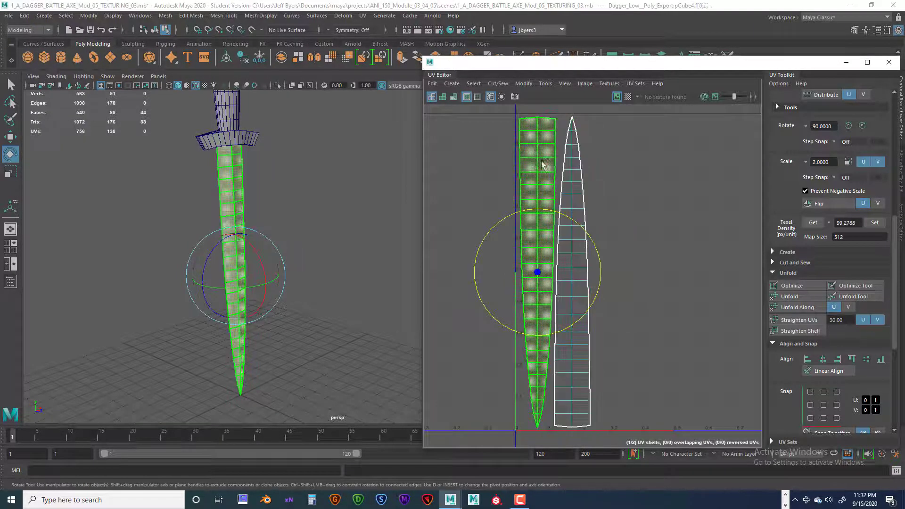
pyautogui.click(580, 330)
pyautogui.click(545, 166)
pyautogui.click(583, 155)
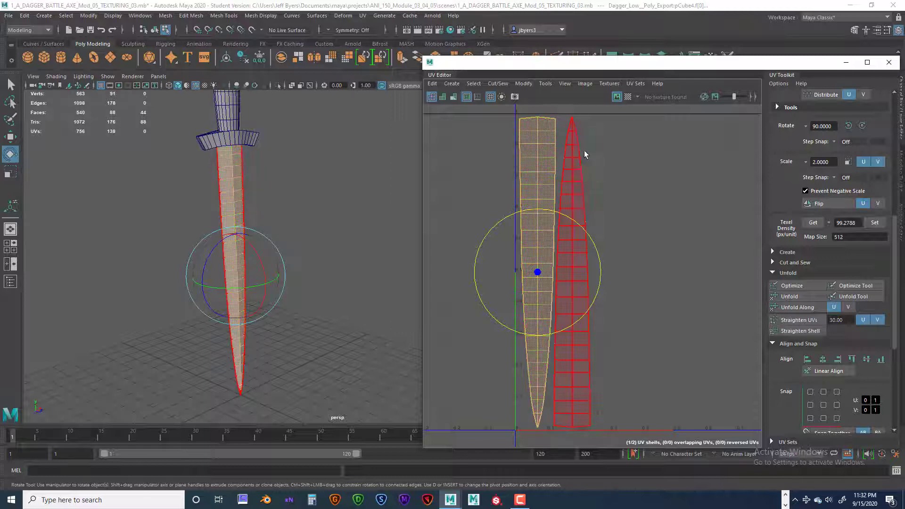
pyautogui.click(585, 179)
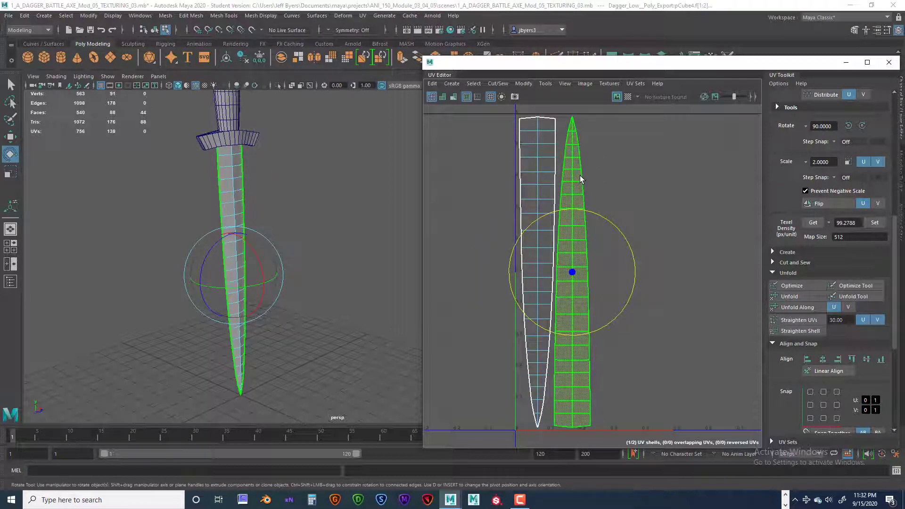
# - Get the texel density of the blade's point-up UV shell and set 34.7159 px/unit at map size 512 on the point-down shell
pyautogui.scroll(-2, 616, 172)
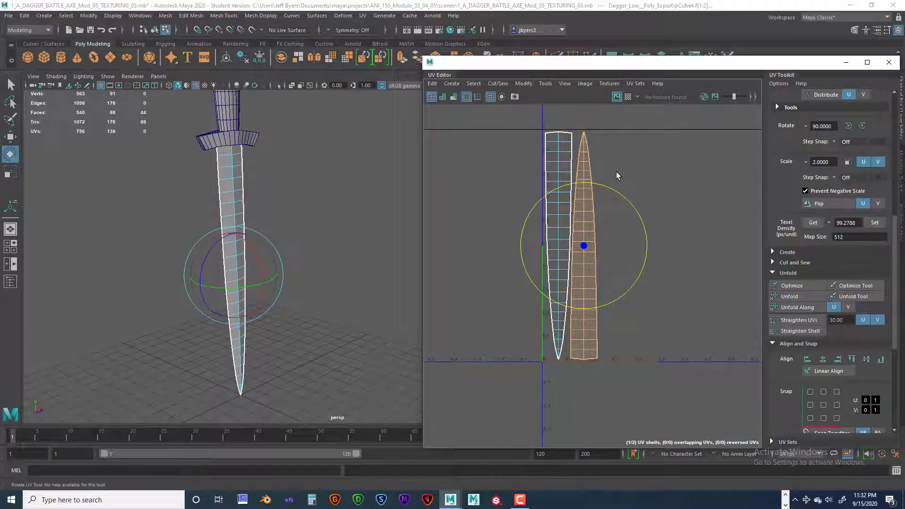
pyautogui.click(579, 152)
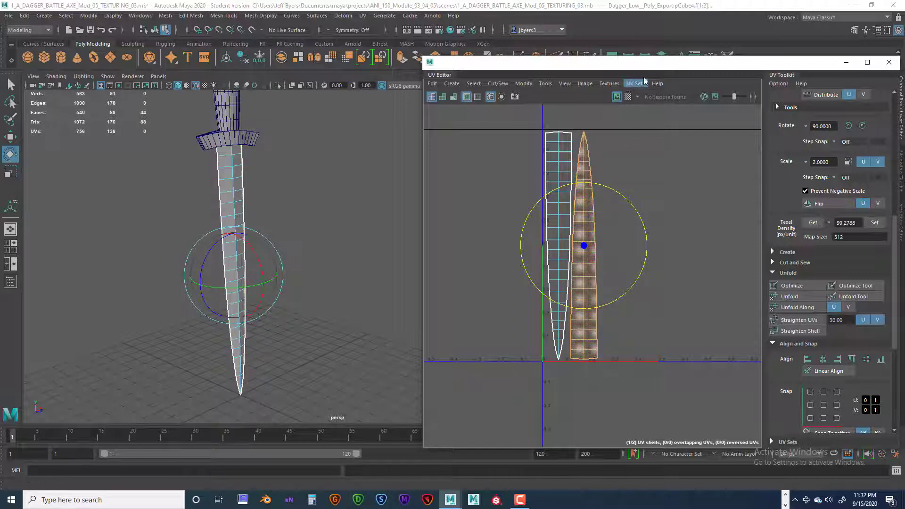
pyautogui.moveTo(601, 66); pyautogui.dragTo(480, 67)
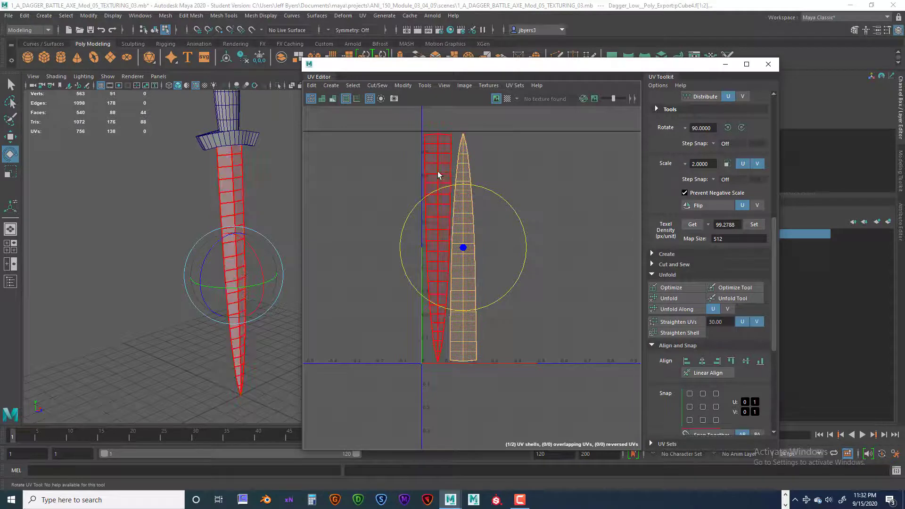
pyautogui.click(693, 225)
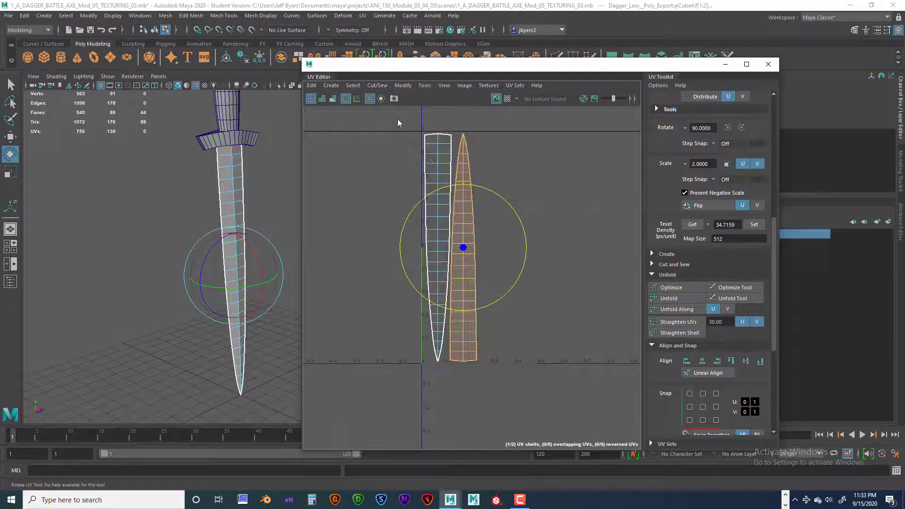
pyautogui.moveTo(397, 120); pyautogui.dragTo(439, 177)
pyautogui.click(754, 224)
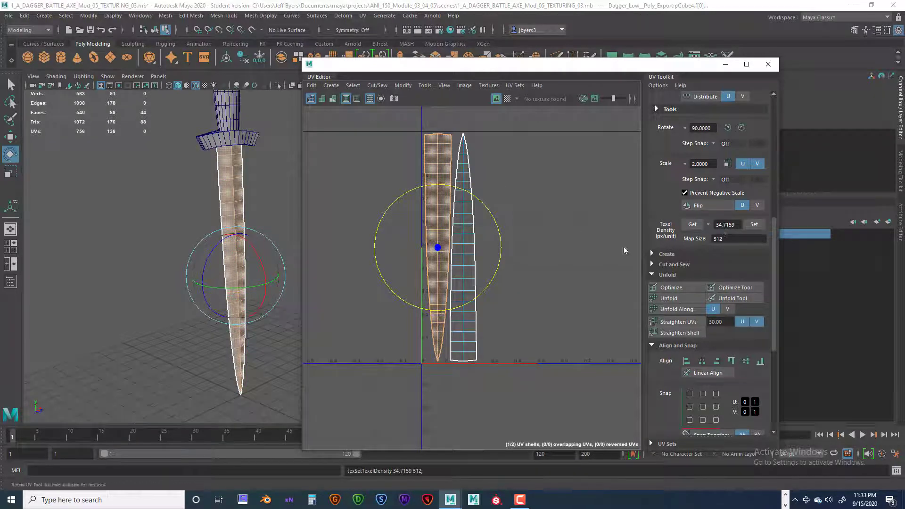
# - Add the pommel to the blade selection and apply the checker map to both parts
pyautogui.scroll(-2, 564, 253)
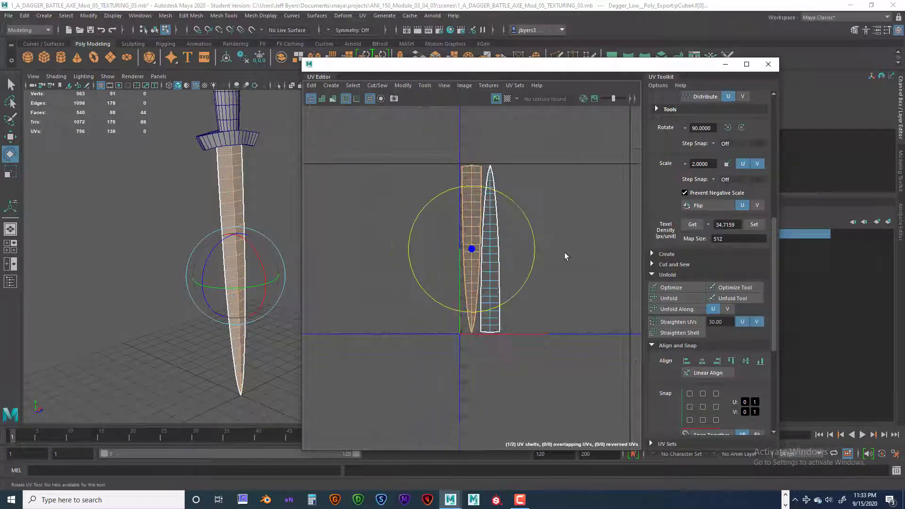
pyautogui.keyDown('alt'); pyautogui.moveTo(623, 252); pyautogui.dragTo(479, 248, button='middle'); pyautogui.keyUp('alt')
pyautogui.scroll(-5, 515, 250)
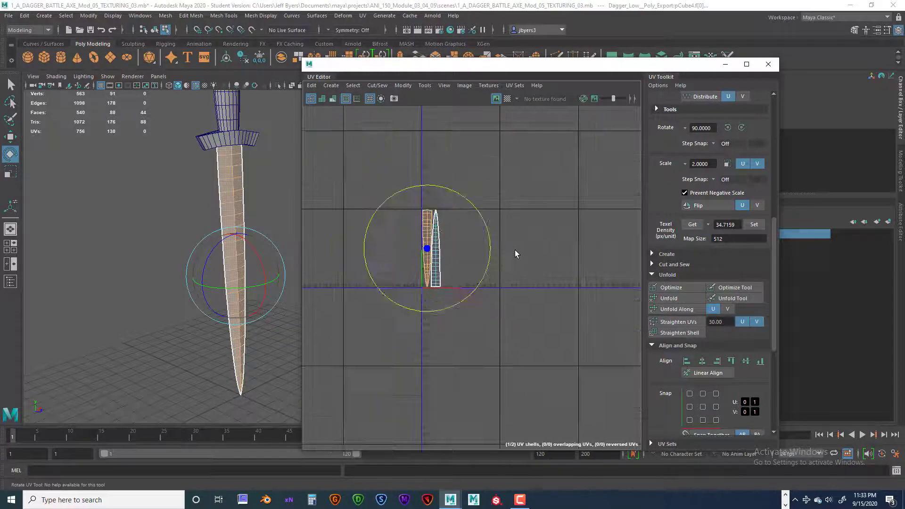
pyautogui.keyDown('alt'); pyautogui.moveTo(540, 249); pyautogui.dragTo(596, 256, button='middle'); pyautogui.keyUp('alt')
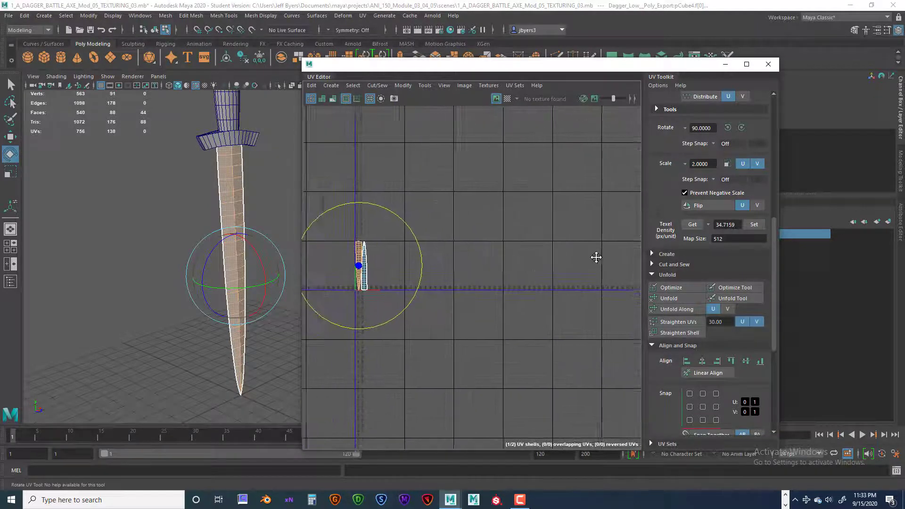
pyautogui.scroll(-2, 382, 236)
pyautogui.keyDown('alt'); pyautogui.moveTo(240, 153); pyautogui.dragTo(214, 268, button='middle'); pyautogui.keyUp('alt')
pyautogui.keyDown('shift'); pyautogui.click(208, 117); pyautogui.keyUp('shift')
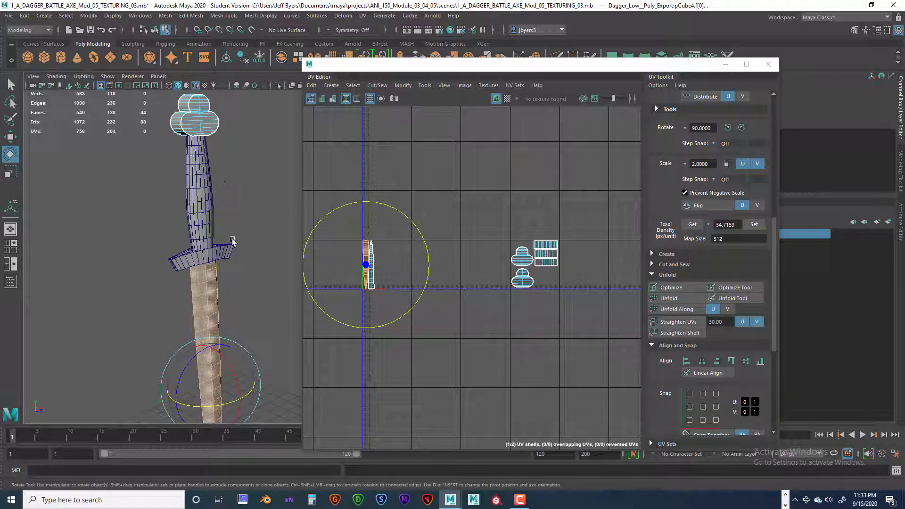
pyautogui.keyDown('alt'); pyautogui.moveTo(232, 241); pyautogui.dragTo(276, 262); pyautogui.keyUp('alt')
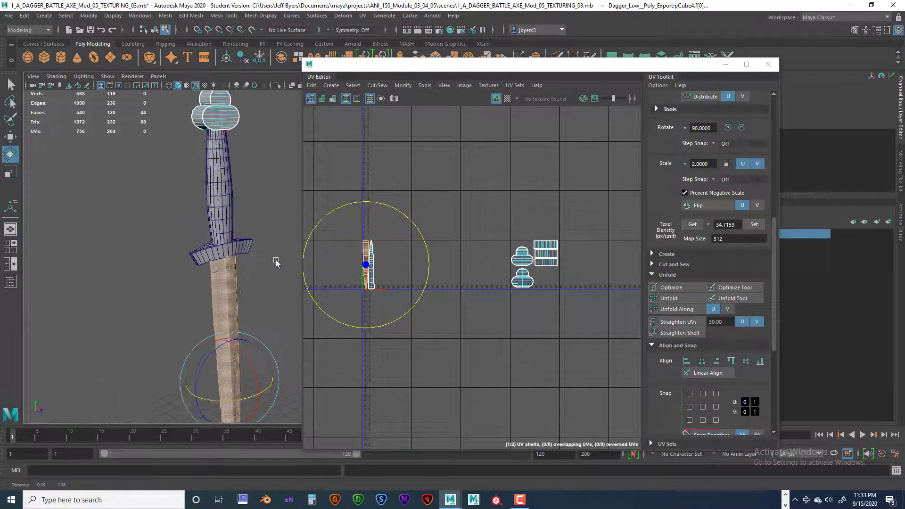
pyautogui.keyDown('alt'); pyautogui.moveTo(277, 263); pyautogui.dragTo(277, 284, button='middle'); pyautogui.keyUp('alt')
pyautogui.keyDown('alt'); pyautogui.moveTo(280, 196); pyautogui.dragTo(253, 191); pyautogui.keyUp('alt')
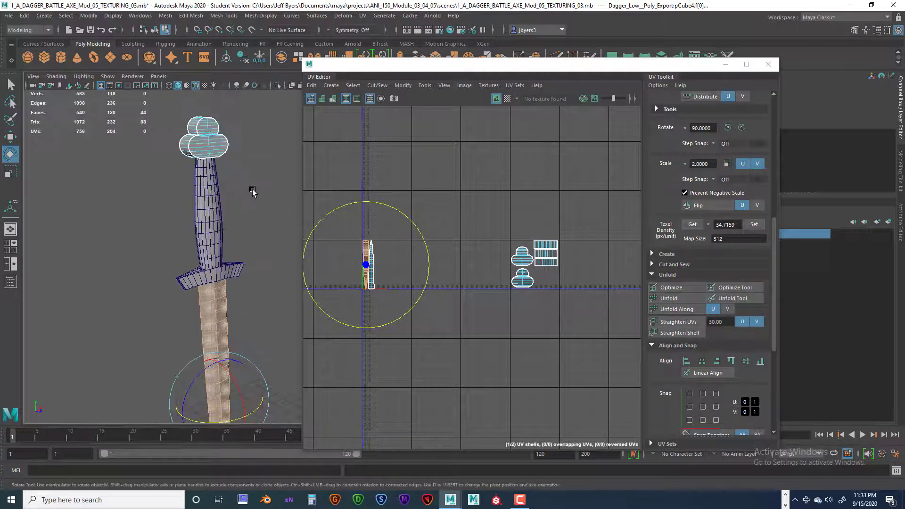
pyautogui.click(507, 98)
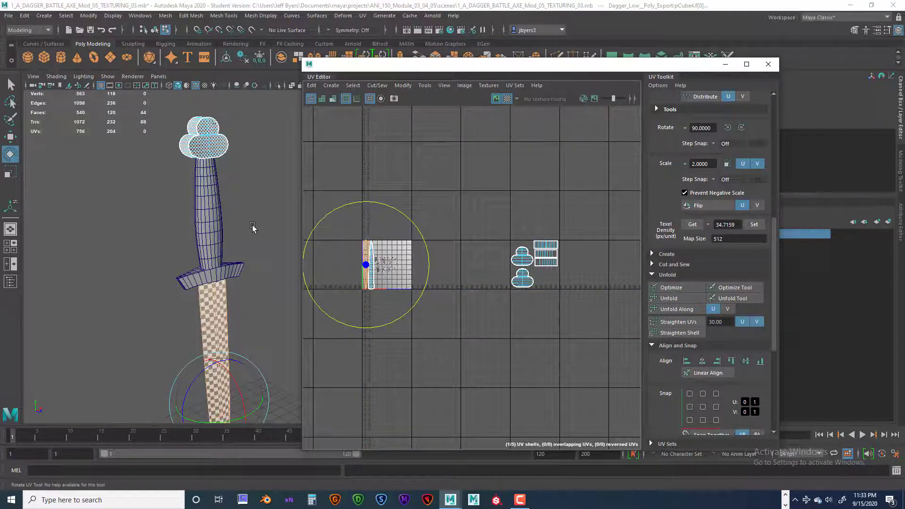
# - Compare the checker square size on the pommel with the squares along the blade from several angles
pyautogui.scroll(3, 254, 228)
pyautogui.keyDown('alt'); pyautogui.moveTo(262, 235); pyautogui.dragTo(286, 298, button='middle'); pyautogui.keyUp('alt')
pyautogui.scroll(2, 282, 295)
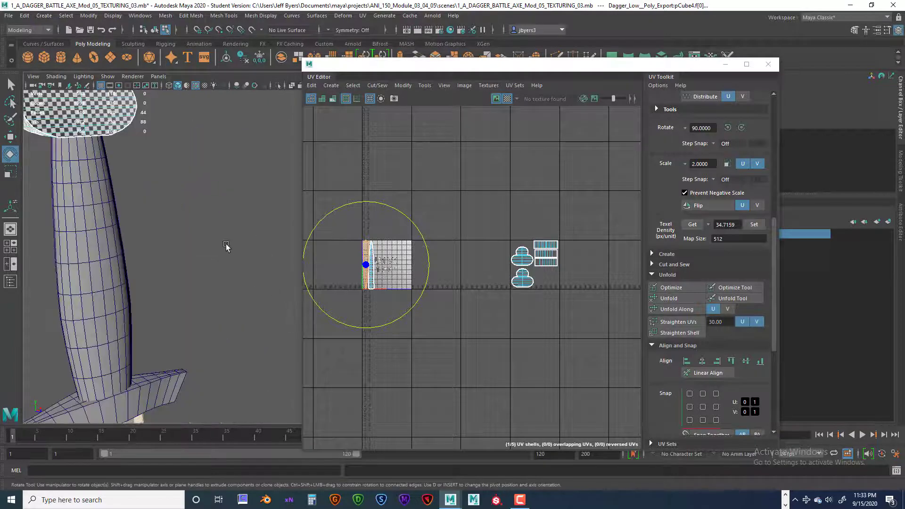
pyautogui.scroll(4, 231, 254)
pyautogui.scroll(2, 240, 285)
pyautogui.keyDown('alt'); pyautogui.moveTo(215, 265); pyautogui.dragTo(243, 268, button='middle'); pyautogui.keyUp('alt')
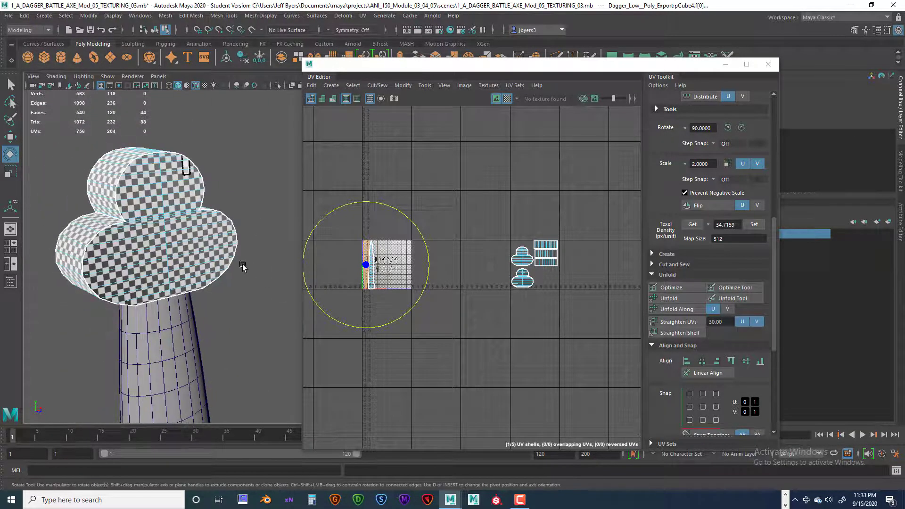
pyautogui.keyDown('alt'); pyautogui.moveTo(250, 301); pyautogui.dragTo(242, 213, button='middle'); pyautogui.keyUp('alt')
pyautogui.keyDown('alt'); pyautogui.moveTo(243, 328); pyautogui.dragTo(234, 199, button='middle'); pyautogui.keyUp('alt')
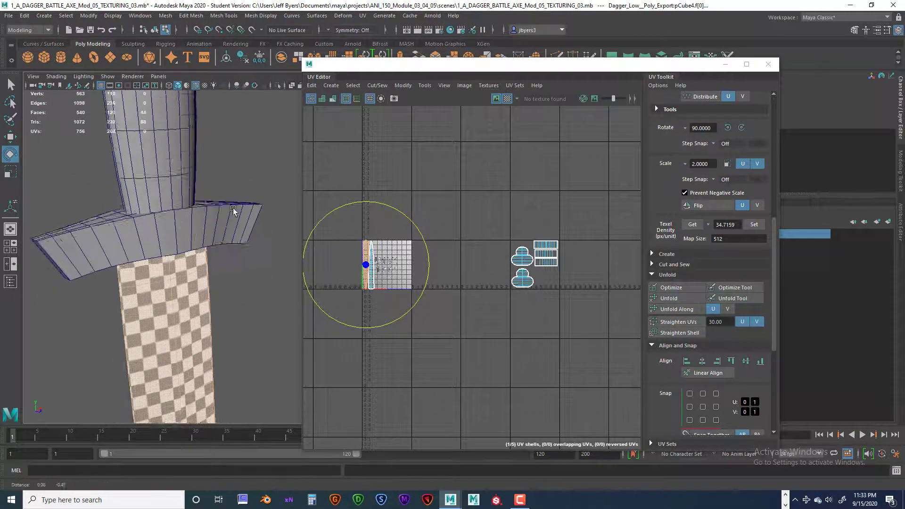
pyautogui.keyDown('alt'); pyautogui.moveTo(235, 211); pyautogui.dragTo(230, 251); pyautogui.keyUp('alt')
pyautogui.keyDown('alt'); pyautogui.moveTo(246, 282); pyautogui.dragTo(250, 194, button='middle'); pyautogui.keyUp('alt')
pyautogui.scroll(-5, 249, 221)
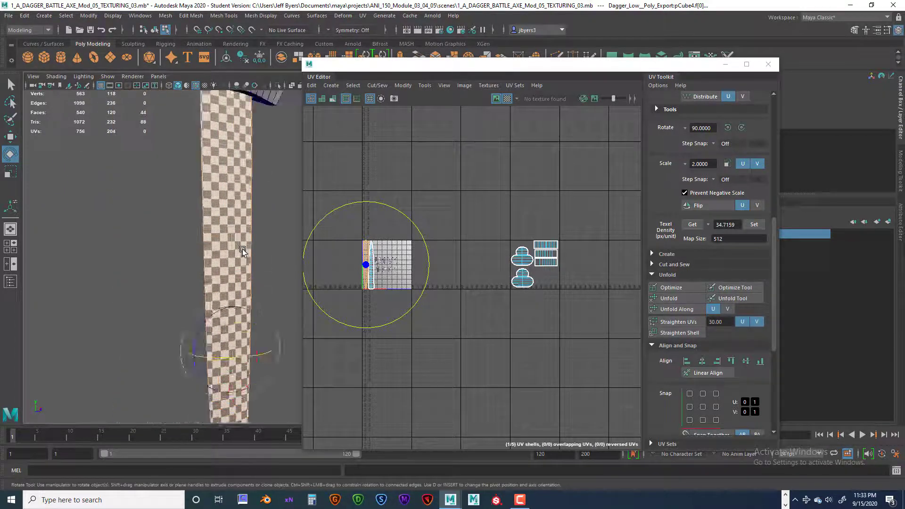
pyautogui.keyDown('alt'); pyautogui.moveTo(251, 258); pyautogui.dragTo(209, 303, button='middle'); pyautogui.keyUp('alt')
pyautogui.scroll(-2, 178, 250)
pyautogui.scroll(2, 213, 214)
pyautogui.scroll(-1, 215, 216)
pyautogui.scroll(-3, 220, 284)
pyautogui.keyDown('alt'); pyautogui.moveTo(220, 244); pyautogui.dragTo(231, 217); pyautogui.keyUp('alt')
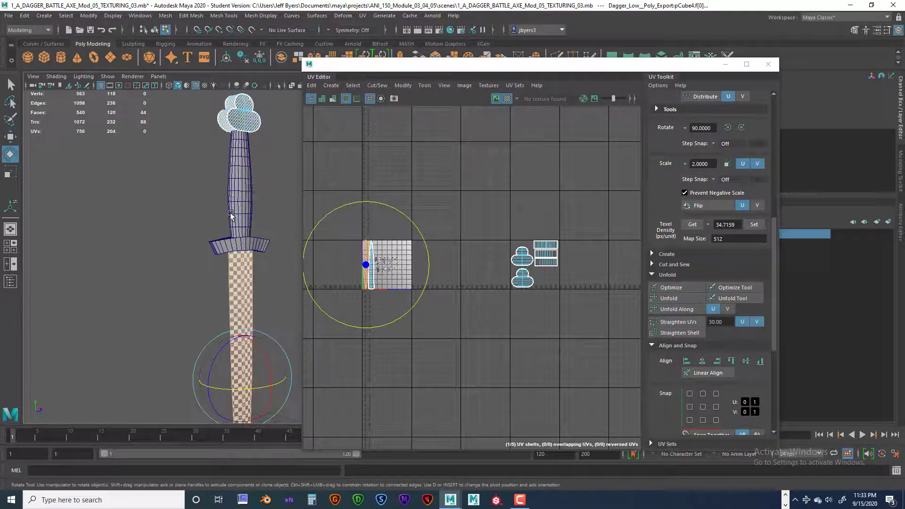
pyautogui.keyDown('alt'); pyautogui.moveTo(230, 218); pyautogui.dragTo(217, 251, button='middle'); pyautogui.keyUp('alt')
pyautogui.moveTo(217, 241)
pyautogui.keyDown('alt'); pyautogui.mouseDown()
pyautogui.moveTo(231, 243)
pyautogui.moveTo(218, 250)
pyautogui.mouseUp(); pyautogui.keyUp('alt')
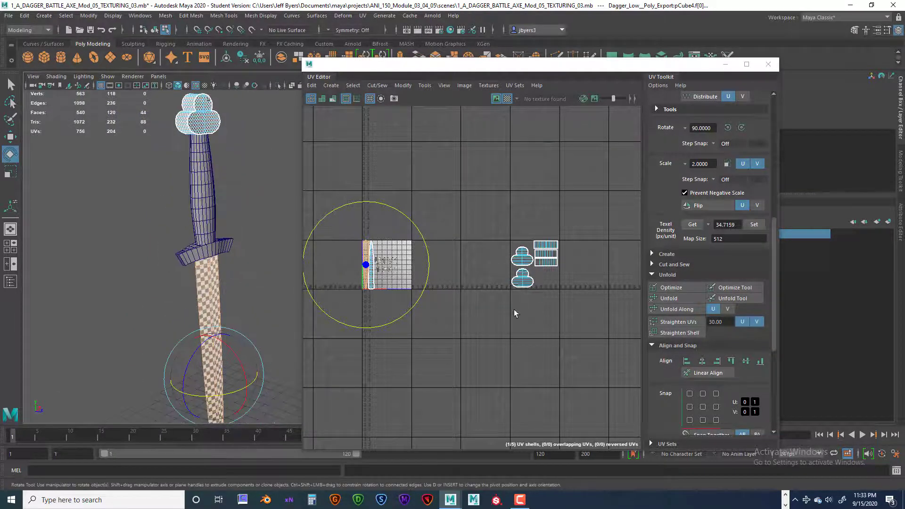
pyautogui.keyDown('alt'); pyautogui.moveTo(272, 197); pyautogui.dragTo(254, 277); pyautogui.keyUp('alt')
pyautogui.keyDown('alt'); pyautogui.moveTo(190, 269); pyautogui.dragTo(222, 267); pyautogui.keyUp('alt')
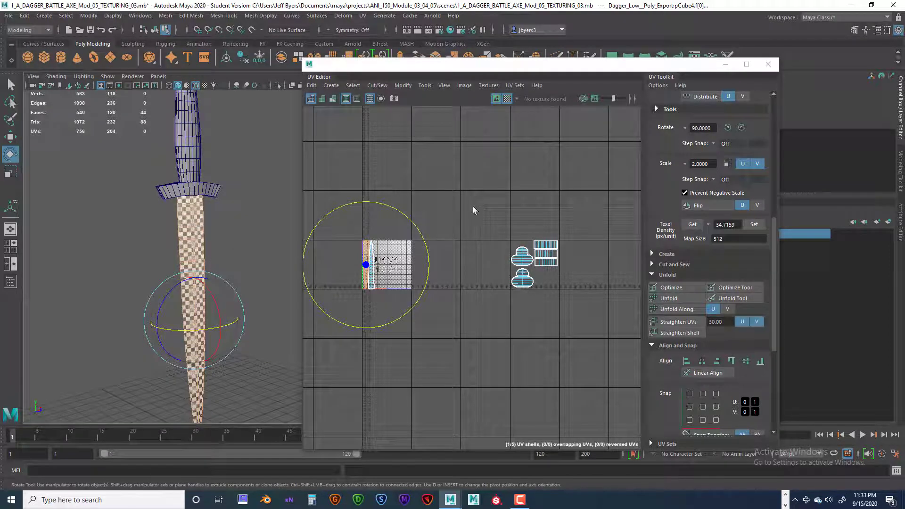
# - Set all the pommel's UV shells to a texel density of 34.7159 px/unit at map size 512
pyautogui.moveTo(474, 208); pyautogui.dragTo(568, 285)
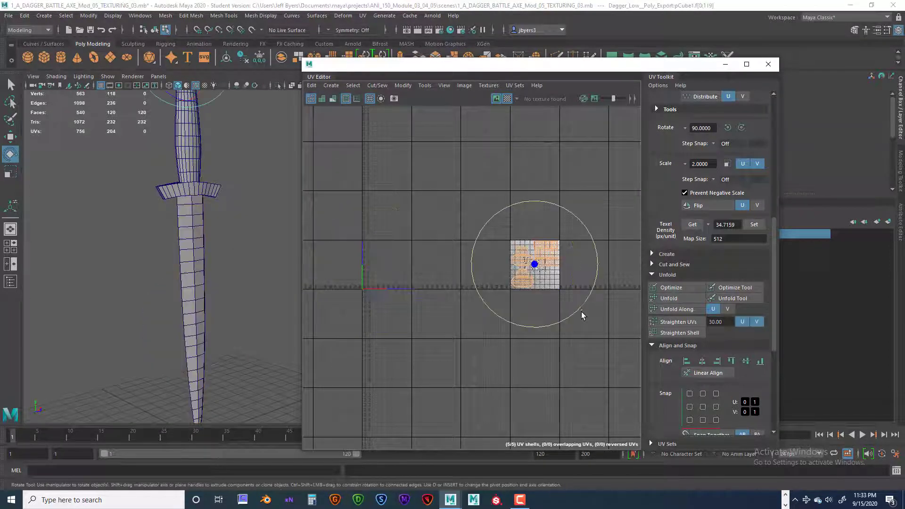
pyautogui.click(754, 224)
pyautogui.scroll(5, 524, 310)
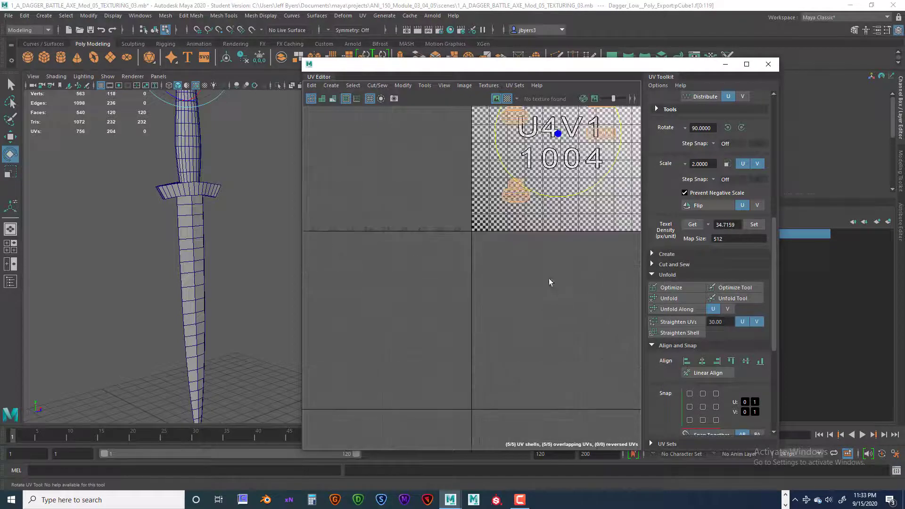
pyautogui.keyDown('alt'); pyautogui.moveTo(549, 281); pyautogui.dragTo(507, 400, button='middle'); pyautogui.keyUp('alt')
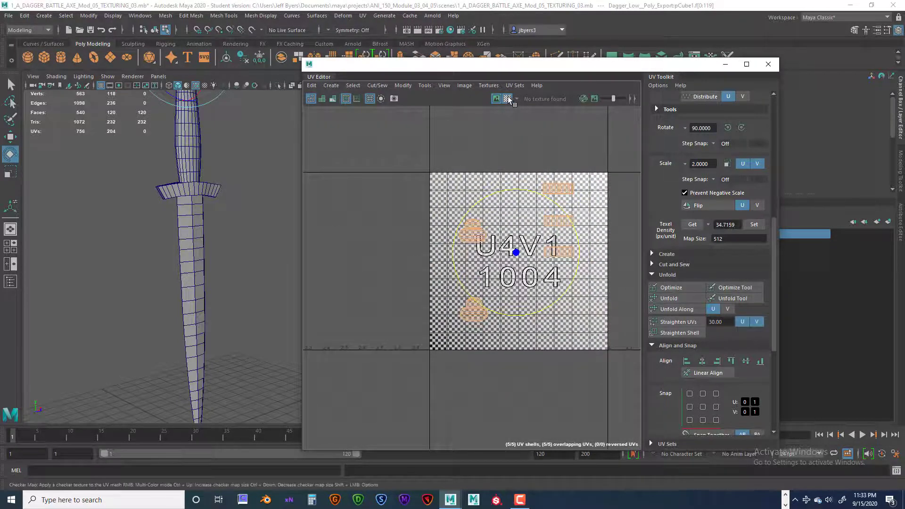
# - Examine the rescaled checker squares on the pommel and its UV shells in the U4V1 tile
pyautogui.scroll(-4, 264, 255)
pyautogui.keyDown('alt'); pyautogui.moveTo(248, 255); pyautogui.dragTo(196, 341, button='middle'); pyautogui.keyUp('alt')
pyautogui.keyDown('alt'); pyautogui.moveTo(197, 342); pyautogui.dragTo(211, 345); pyautogui.keyUp('alt')
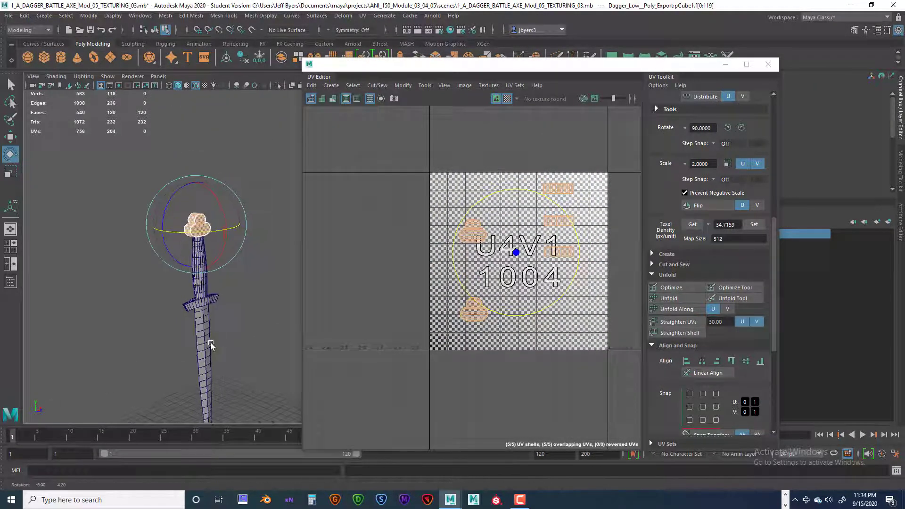
pyautogui.scroll(5, 218, 341)
pyautogui.keyDown('alt'); pyautogui.moveTo(225, 333); pyautogui.dragTo(255, 294, button='middle'); pyautogui.keyUp('alt')
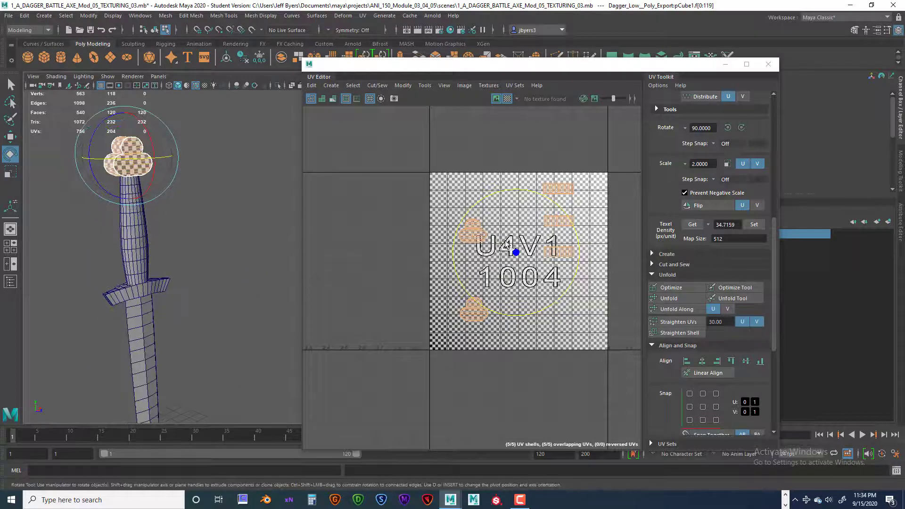
pyautogui.scroll(-4, 507, 244)
pyautogui.scroll(2, 225, 288)
pyautogui.keyDown('alt'); pyautogui.moveTo(227, 301); pyautogui.dragTo(304, 302, button='middle'); pyautogui.keyUp('alt')
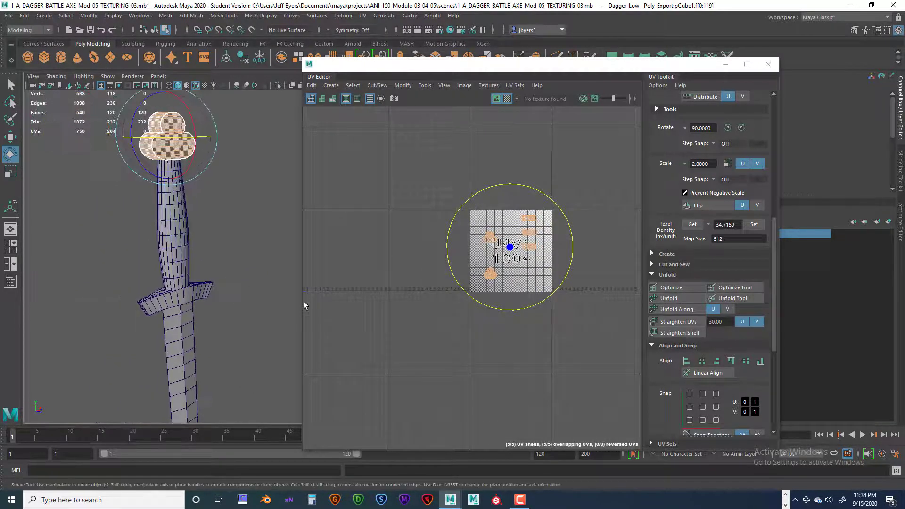
pyautogui.scroll(-2, 250, 240)
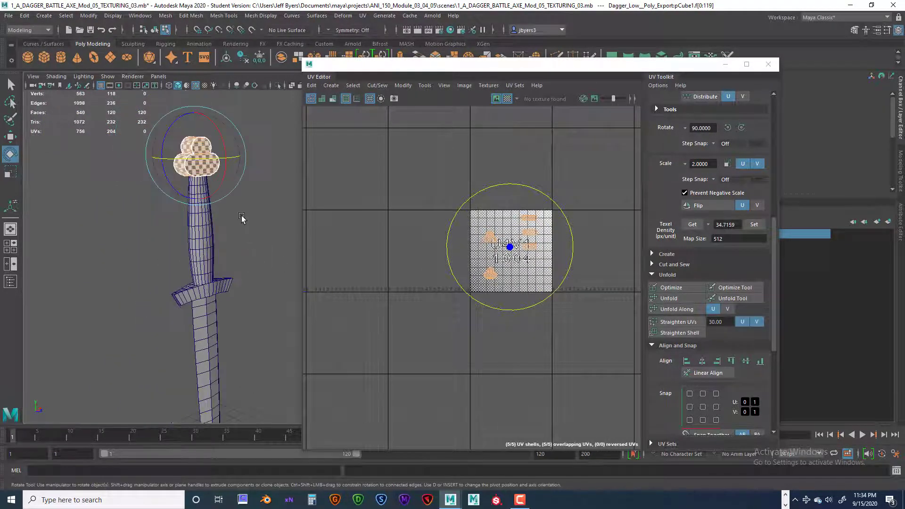
# - Return to object selection and select all parts of the dagger together to display their UV shells
pyautogui.rightClick(208, 224)
pyautogui.moveTo(169, 240); pyautogui.dragTo(172, 282, button='right')
pyautogui.keyDown('alt'); pyautogui.moveTo(200, 198); pyautogui.dragTo(180, 160, button='right'); pyautogui.keyUp('alt')
pyautogui.keyDown('alt'); pyautogui.moveTo(217, 185); pyautogui.dragTo(132, 140, button='middle'); pyautogui.keyUp('alt')
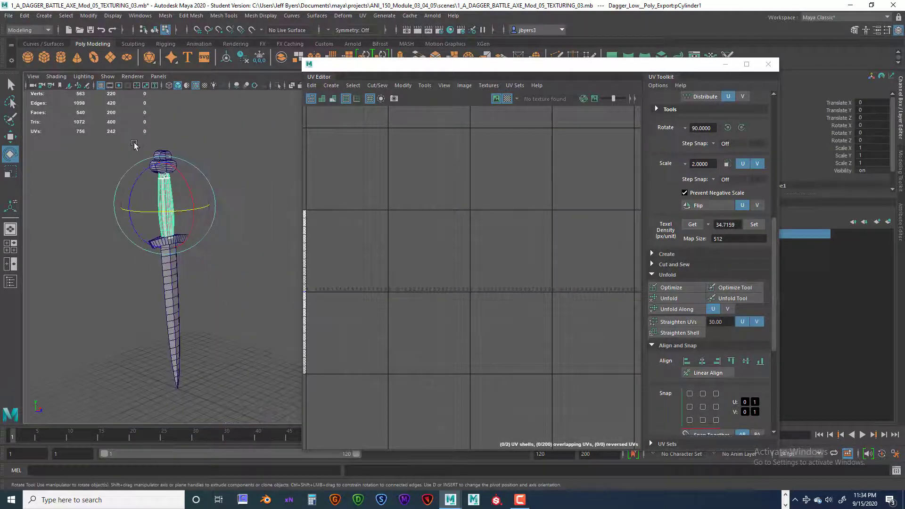
pyautogui.moveTo(136, 128); pyautogui.dragTo(234, 367)
# - Examine the checker pattern across the whole dagger and compare the pommel's parked UV shells with the other parts' shells
pyautogui.scroll(-5, 465, 315)
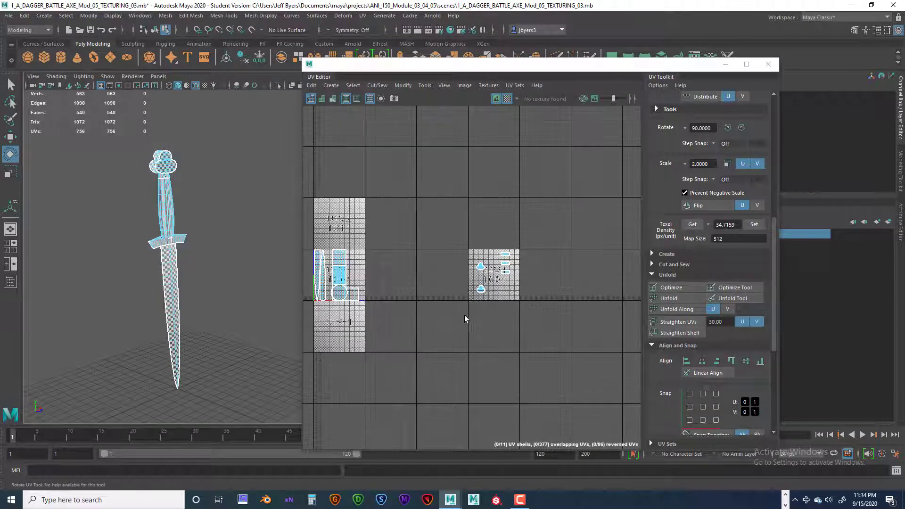
pyautogui.keyDown('alt'); pyautogui.moveTo(396, 326); pyautogui.dragTo(424, 338, button='middle'); pyautogui.keyUp('alt')
pyautogui.scroll(4, 517, 326)
pyautogui.keyDown('alt'); pyautogui.moveTo(523, 281); pyautogui.dragTo(424, 299, button='middle'); pyautogui.keyUp('alt')
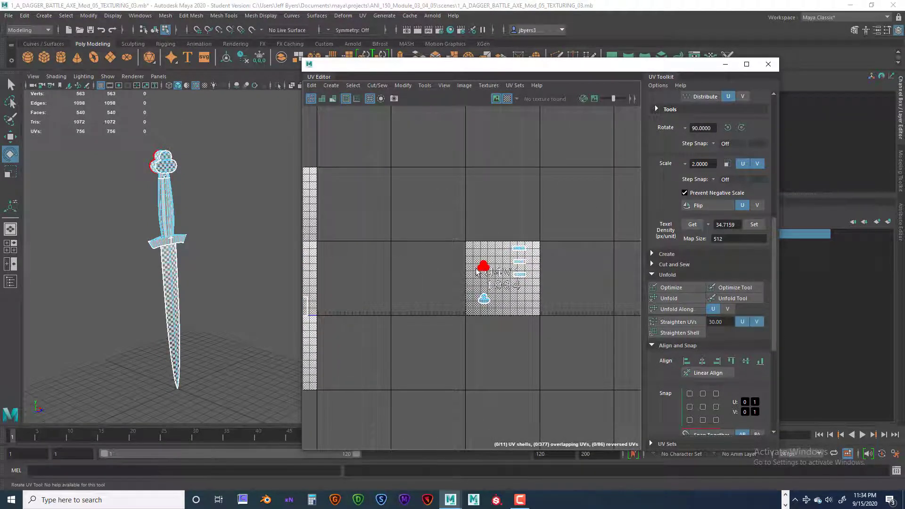
pyautogui.scroll(4, 200, 249)
pyautogui.moveTo(201, 253)
pyautogui.keyDown('alt'); pyautogui.mouseDown()
pyautogui.moveTo(175, 261)
pyautogui.moveTo(245, 278)
pyautogui.moveTo(238, 286)
pyautogui.moveTo(215, 258)
pyautogui.mouseUp(); pyautogui.keyUp('alt')
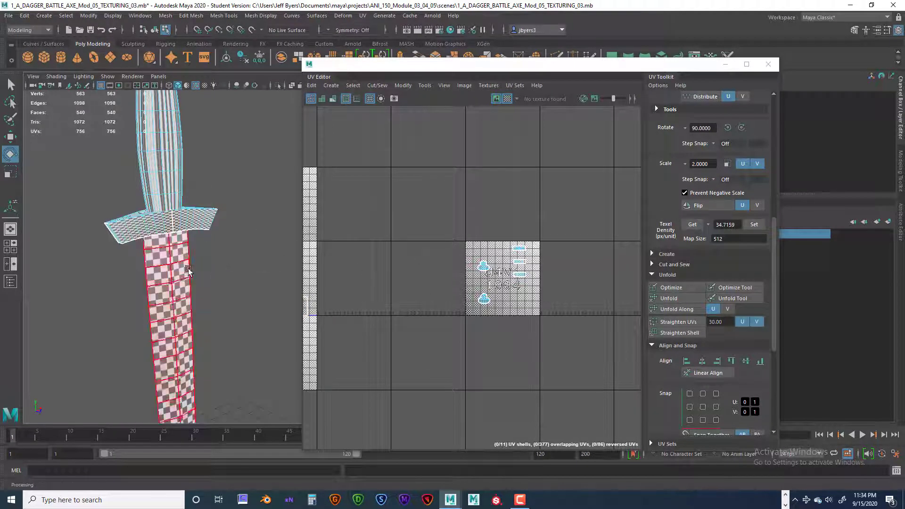
pyautogui.scroll(-3, 199, 278)
pyautogui.keyDown('alt'); pyautogui.moveTo(221, 296); pyautogui.dragTo(228, 334); pyautogui.keyUp('alt')
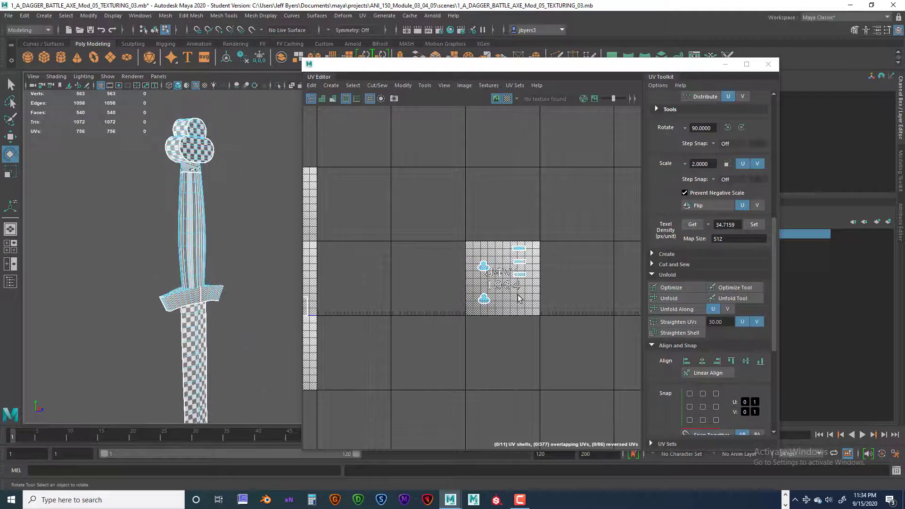
pyautogui.scroll(-2, 519, 298)
pyautogui.scroll(-1, 519, 284)
pyautogui.scroll(2, 520, 283)
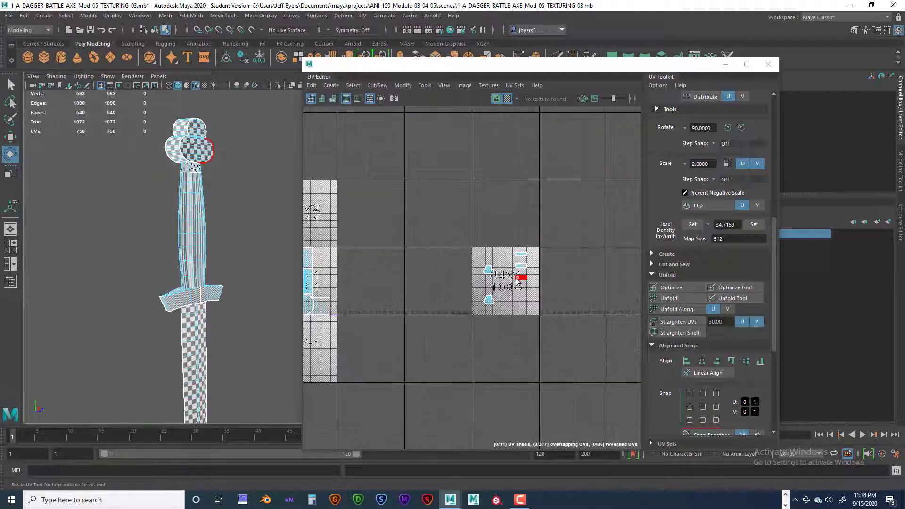
# - Select only the dagger's grip in object mode and apply an automatic UV projection to it
pyautogui.keyDown('alt'); pyautogui.moveTo(461, 273); pyautogui.dragTo(574, 268, button='middle'); pyautogui.keyUp('alt')
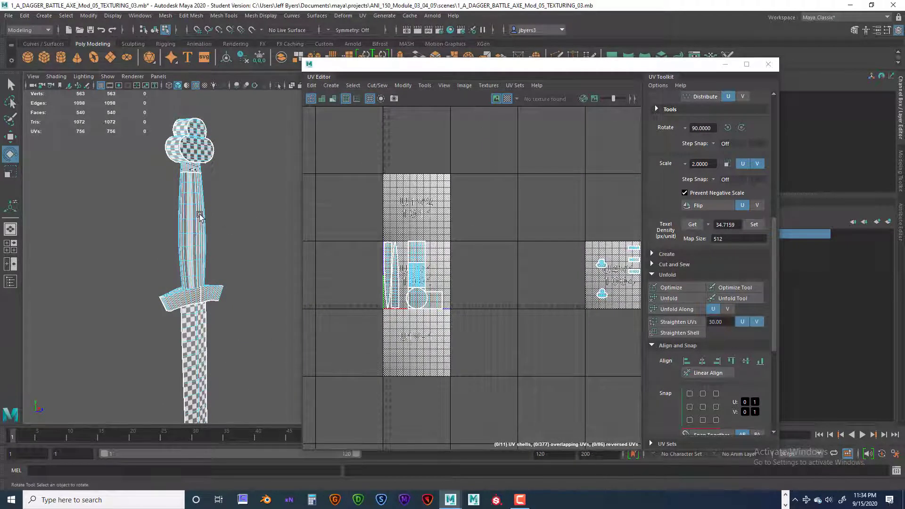
pyautogui.moveTo(200, 214); pyautogui.dragTo(163, 272, button='right')
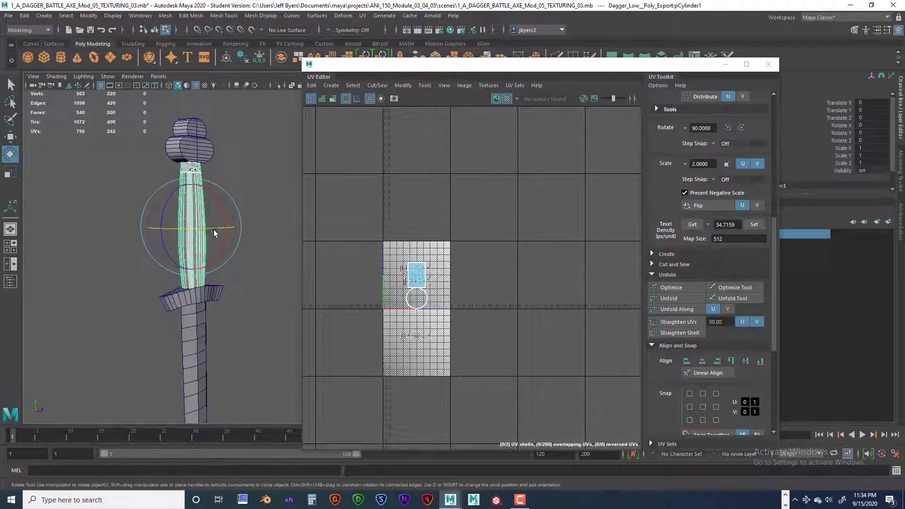
pyautogui.keyDown('alt'); pyautogui.moveTo(254, 187); pyautogui.dragTo(200, 193); pyautogui.keyUp('alt')
pyautogui.keyDown('alt'); pyautogui.moveTo(265, 186); pyautogui.dragTo(265, 182); pyautogui.keyUp('alt')
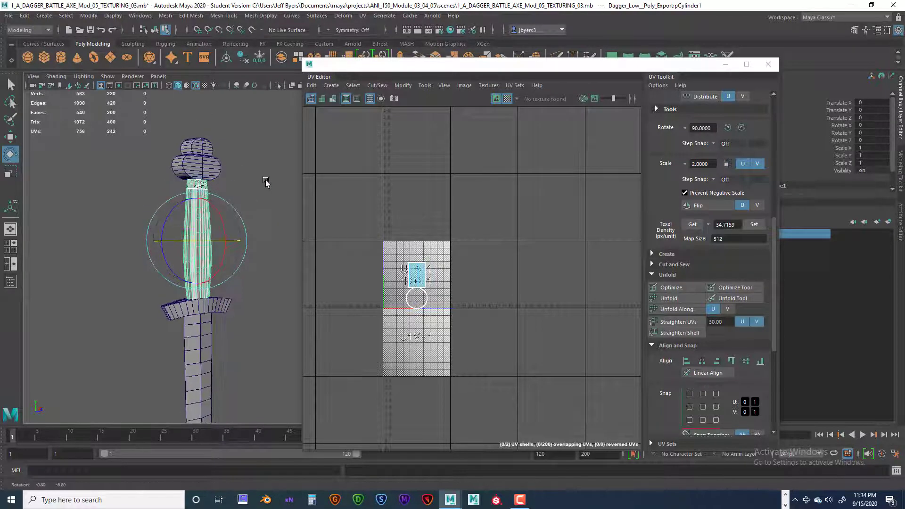
pyautogui.keyDown('alt'); pyautogui.moveTo(256, 183); pyautogui.dragTo(222, 178, button='middle'); pyautogui.keyUp('alt')
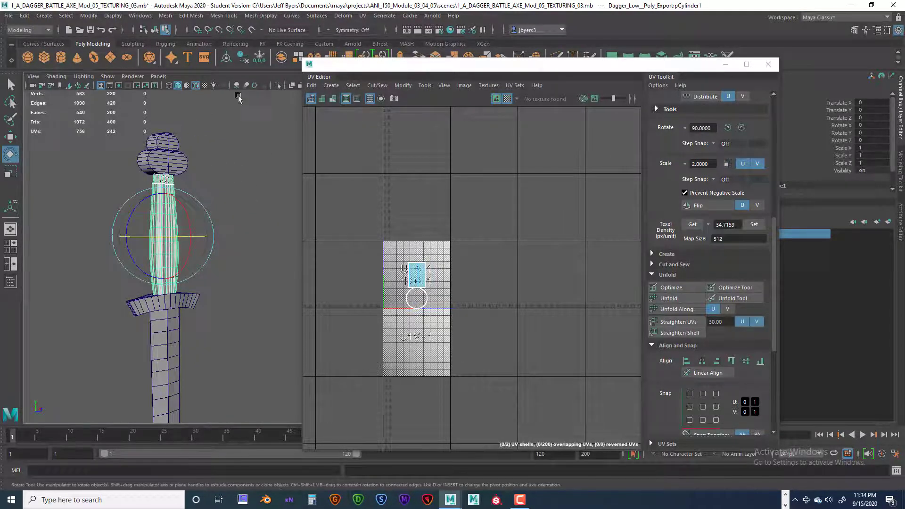
pyautogui.click(364, 16)
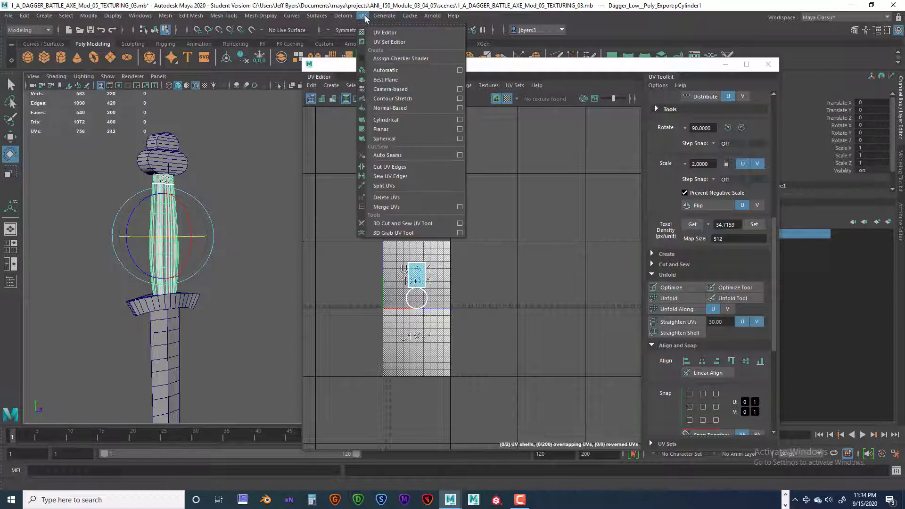
pyautogui.click(385, 70)
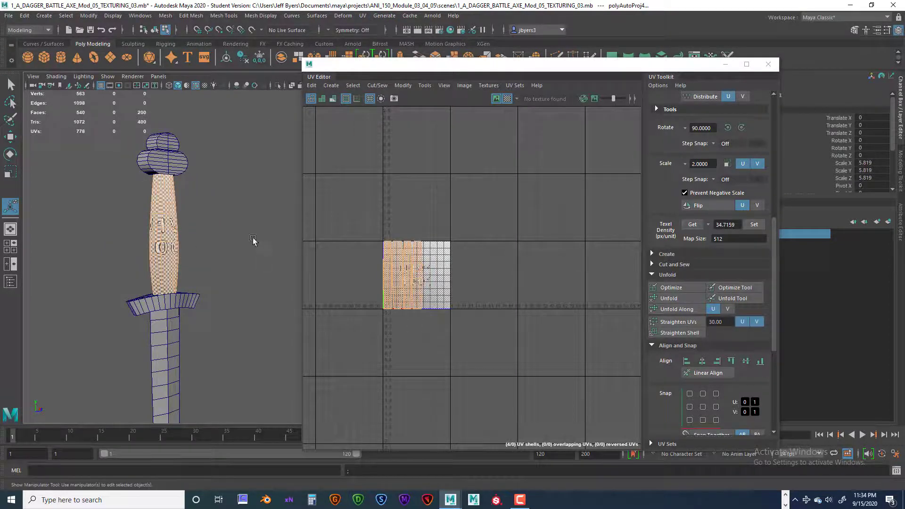
# - Turn off the checker pattern display and reselect the grip to show its four UV shells without the texture
pyautogui.scroll(4, 474, 336)
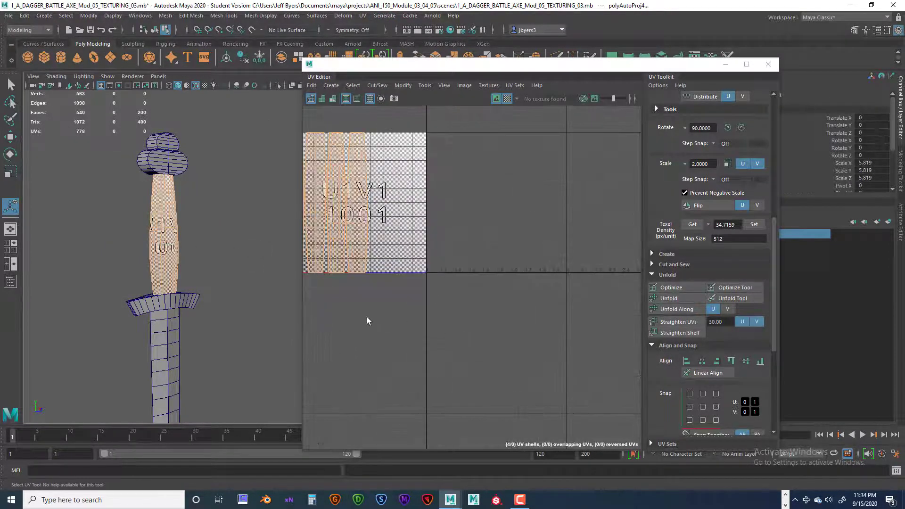
pyautogui.scroll(2, 358, 286)
pyautogui.keyDown('alt'); pyautogui.moveTo(376, 253); pyautogui.dragTo(524, 359, button='middle'); pyautogui.keyUp('alt')
pyautogui.keyDown('alt'); pyautogui.moveTo(440, 280); pyautogui.dragTo(449, 296, button='middle'); pyautogui.keyUp('alt')
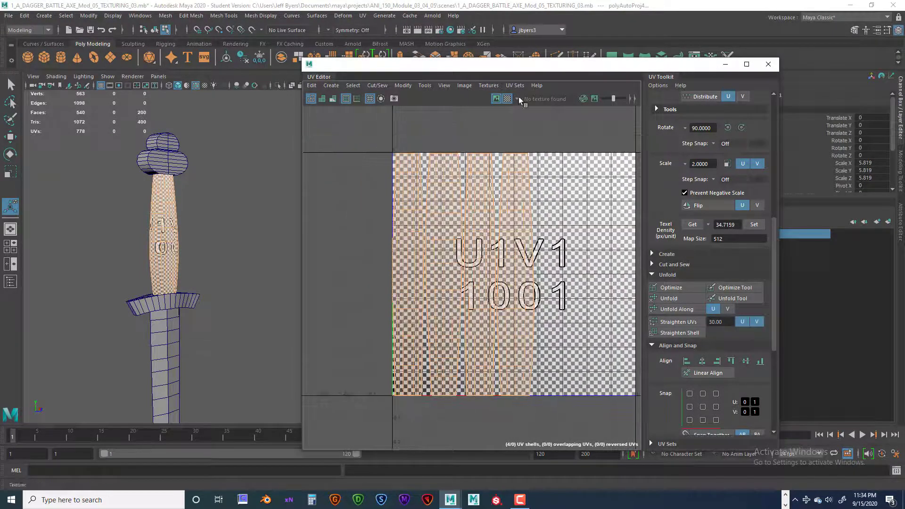
pyautogui.click(506, 99)
pyautogui.moveTo(529, 165); pyautogui.dragTo(533, 142, button='right')
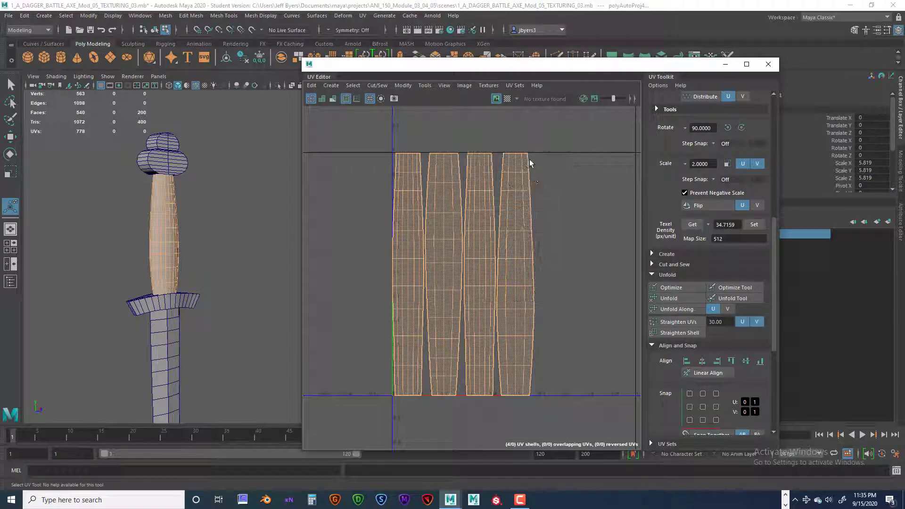
pyautogui.click(229, 144)
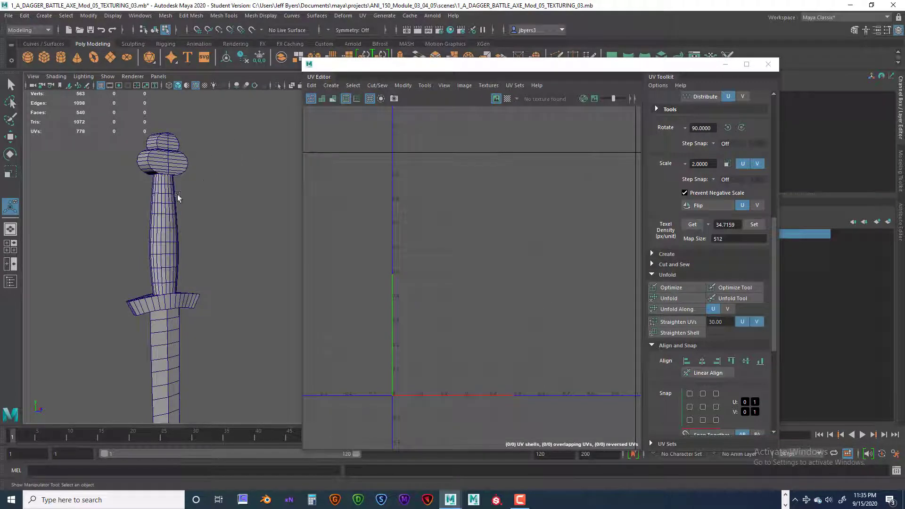
pyautogui.click(159, 208)
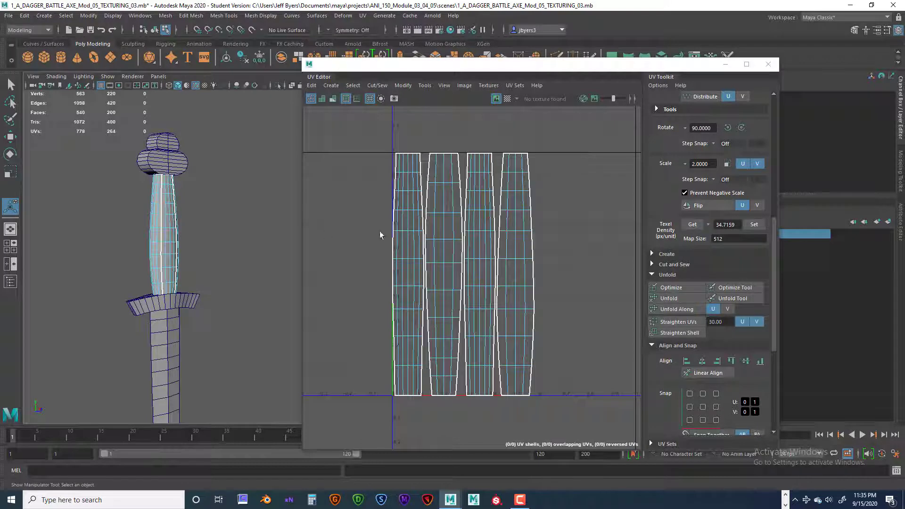
# - Select the uppermost outer border edge of the fourth grip shell to locate its matching edge on the first shell
pyautogui.moveTo(529, 169); pyautogui.dragTo(529, 142, button='right')
pyautogui.click(527, 168)
pyautogui.click(528, 162)
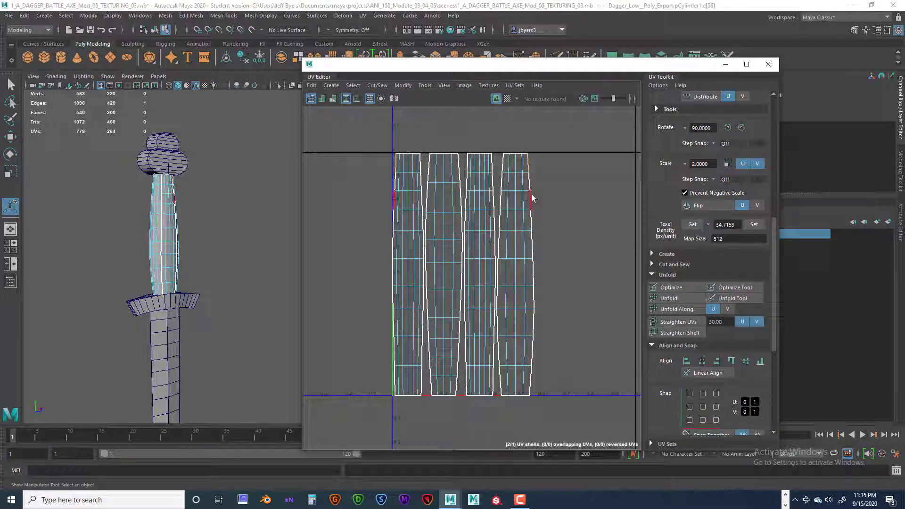
# - Select the UVs at the shells' upper ends and examine in wireframe display which end of the grip each shell's UVs belong to
pyautogui.moveTo(526, 162); pyautogui.dragTo(460, 144, button='right')
pyautogui.moveTo(525, 157); pyautogui.dragTo(567, 159, button='right')
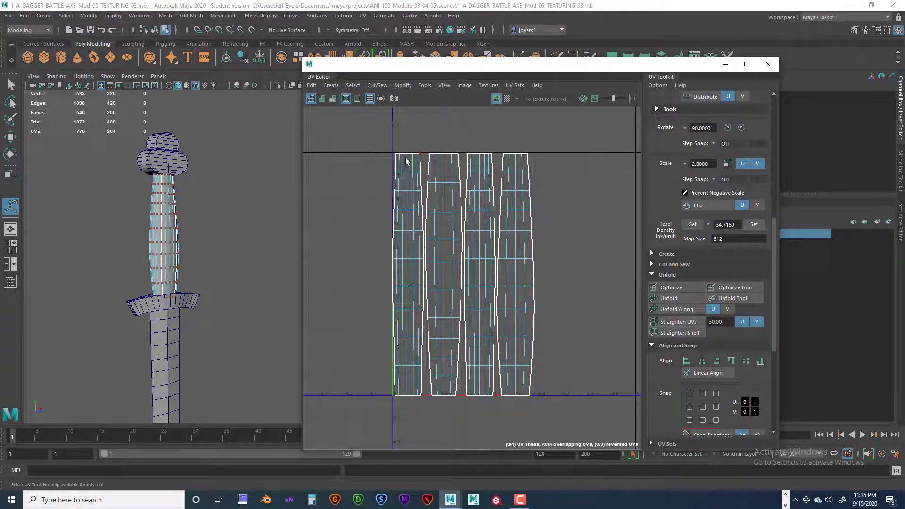
pyautogui.moveTo(364, 142); pyautogui.dragTo(576, 171)
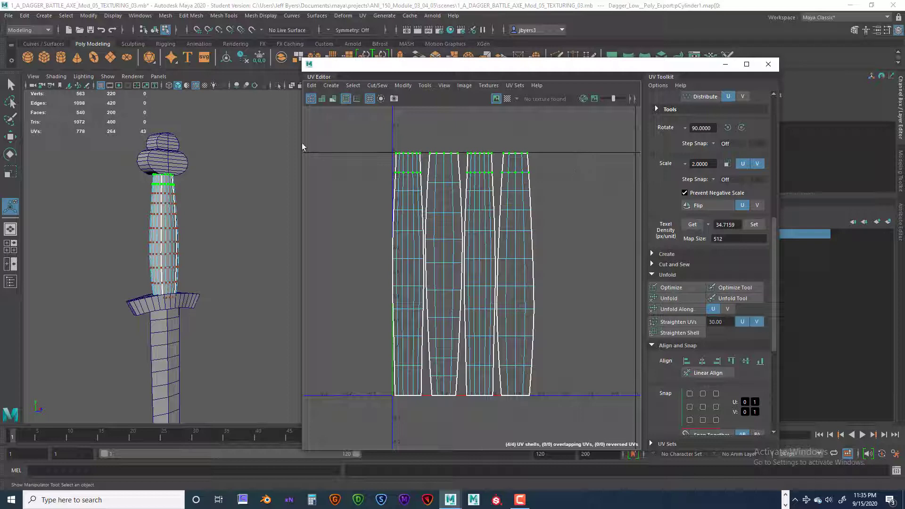
pyautogui.keyDown('alt'); pyautogui.moveTo(180, 265); pyautogui.dragTo(196, 229); pyautogui.keyUp('alt')
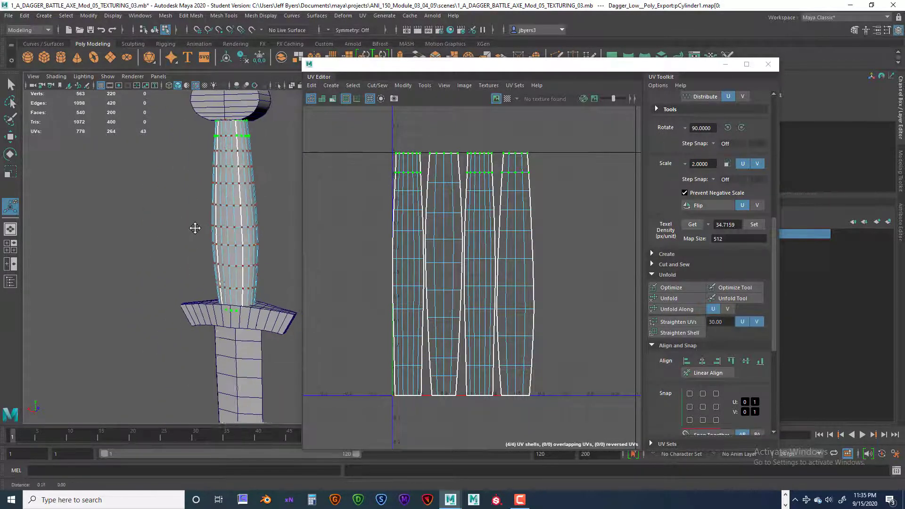
pyautogui.keyDown('alt'); pyautogui.moveTo(196, 228); pyautogui.dragTo(171, 248, button='middle'); pyautogui.keyUp('alt')
pyautogui.press('4')
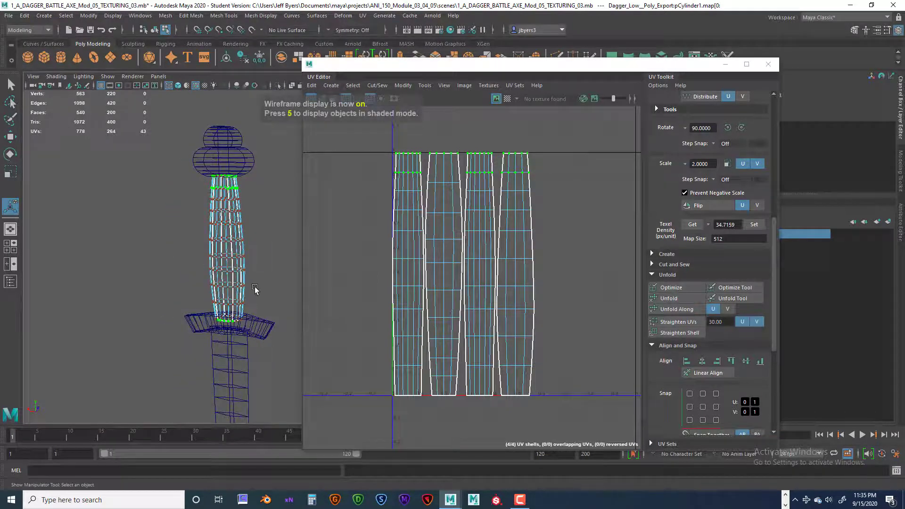
pyautogui.keyDown('alt'); pyautogui.moveTo(264, 283); pyautogui.dragTo(210, 292, button='middle'); pyautogui.keyUp('alt')
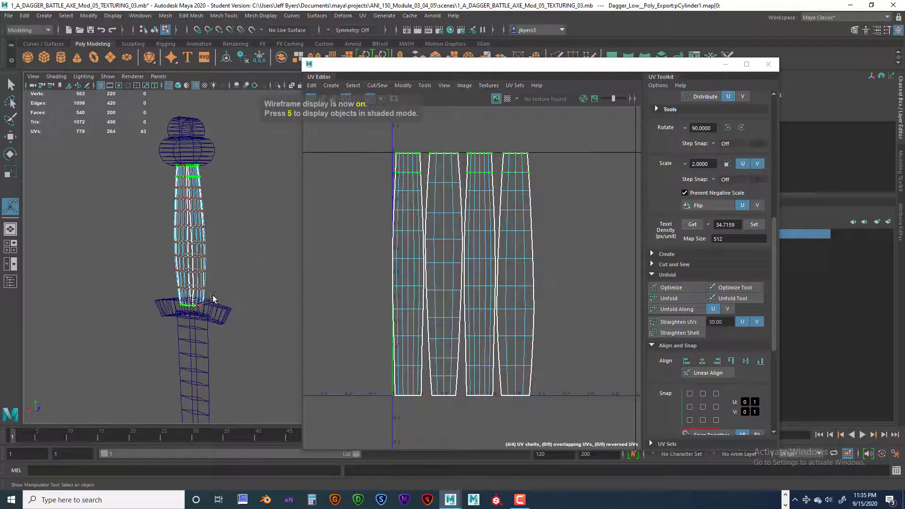
pyautogui.press('f')
pyautogui.keyDown('alt'); pyautogui.moveTo(264, 256); pyautogui.dragTo(200, 321); pyautogui.keyUp('alt')
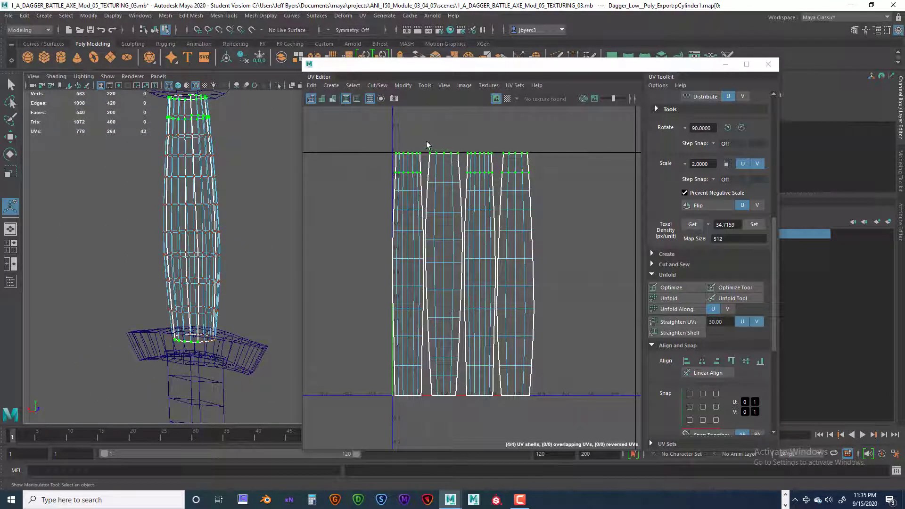
pyautogui.moveTo(427, 144); pyautogui.dragTo(455, 165)
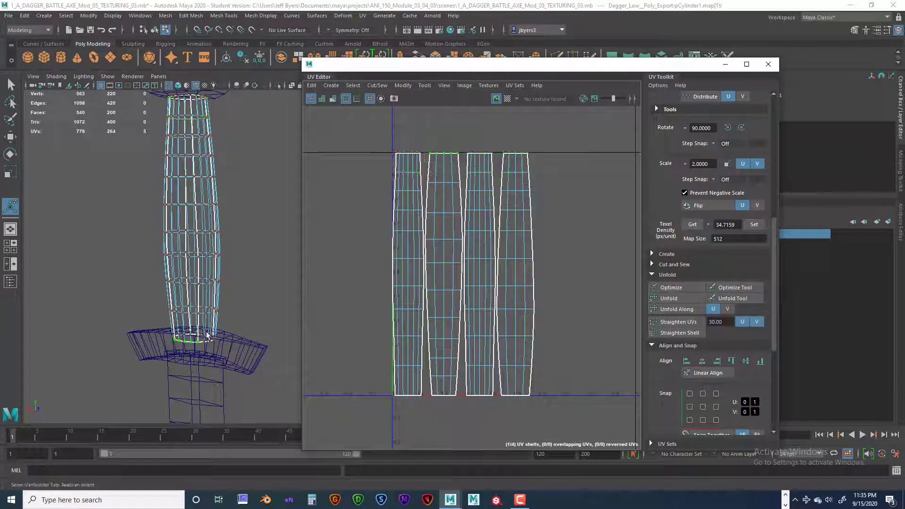
# - Select the second grip UV shell and rotate it counterclockwise by 90 degrees twice
pyautogui.rightClick(453, 189)
pyautogui.moveTo(447, 183); pyautogui.dragTo(409, 169, button='right')
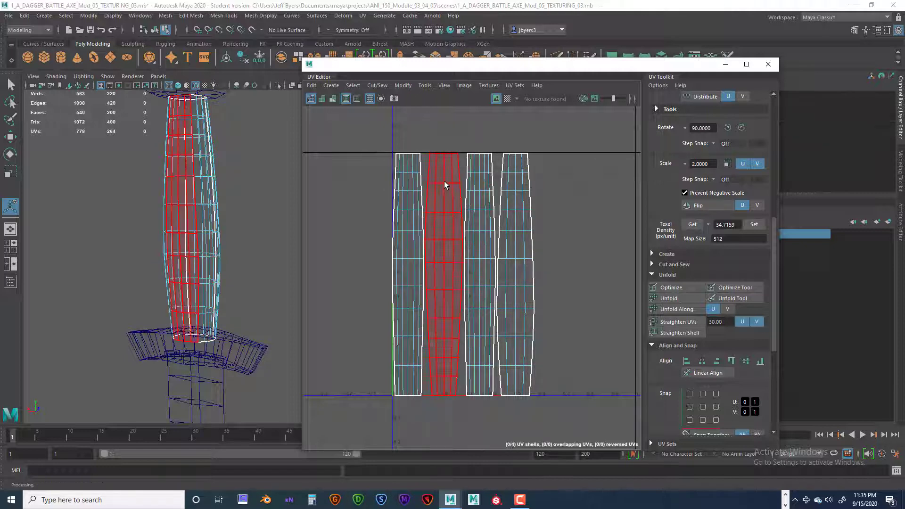
pyautogui.click(446, 183)
pyautogui.scroll(-3, 717, 212)
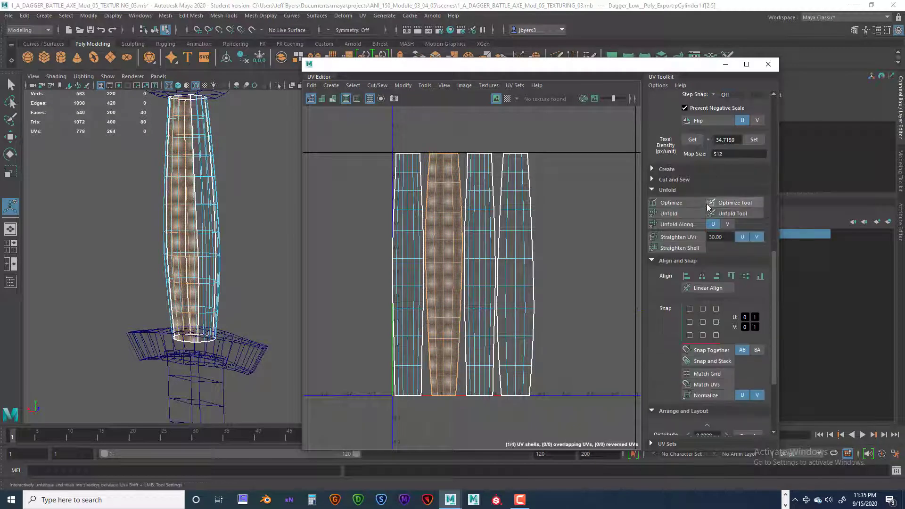
pyautogui.scroll(-4, 755, 235)
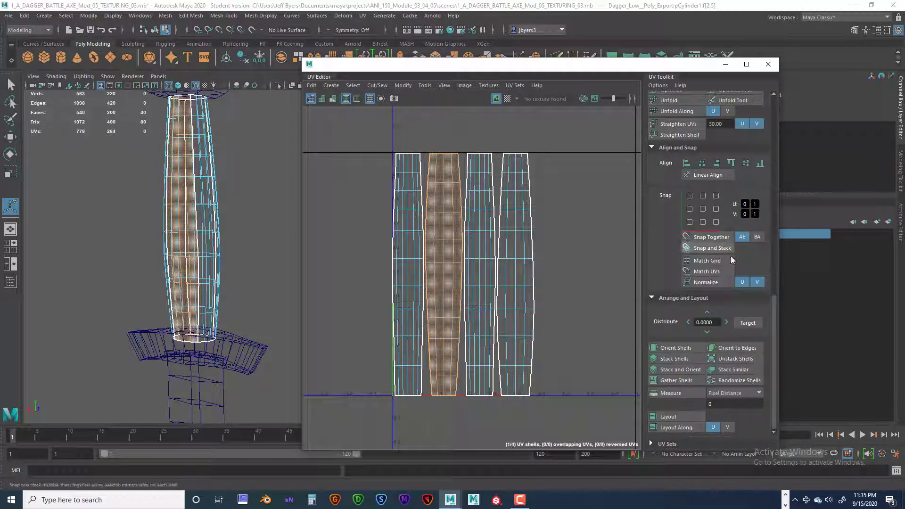
pyautogui.scroll(10, 691, 184)
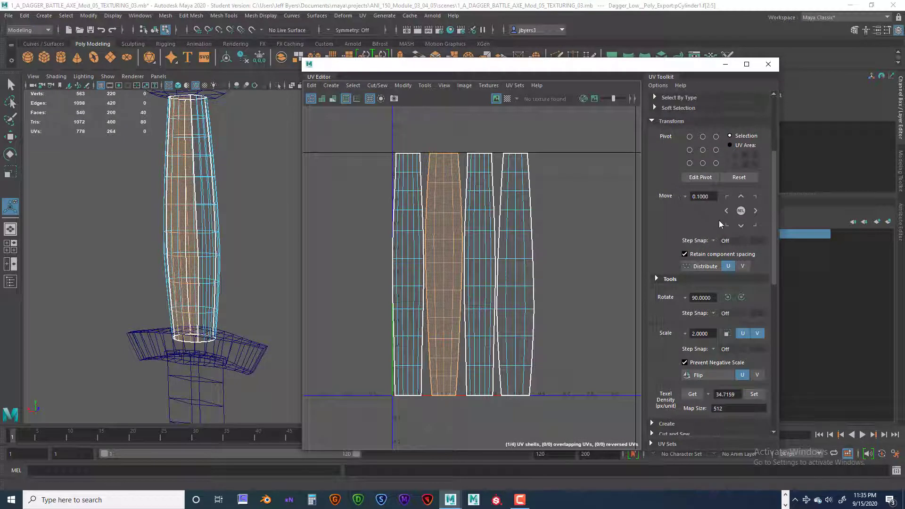
pyautogui.click(729, 298)
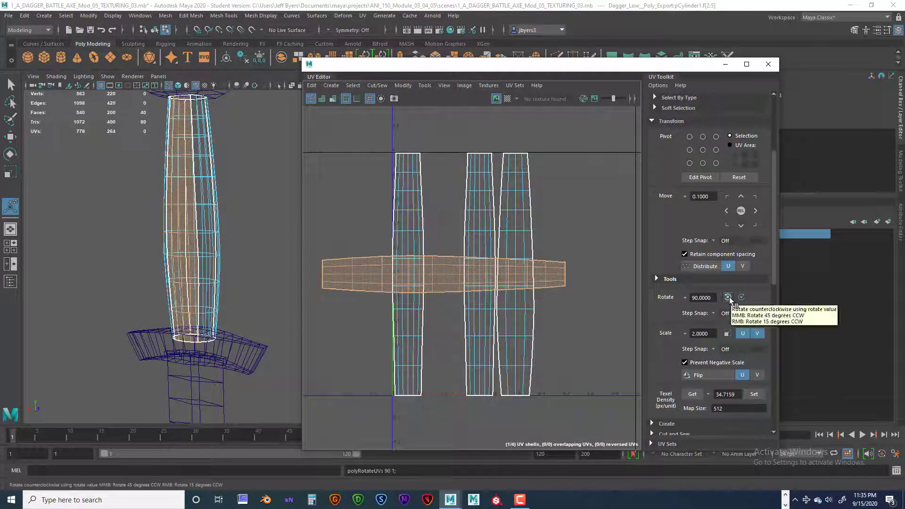
pyautogui.click(728, 298)
# - Select the topmost UVs of all four grip shells and check their orientation against the pommel end of the grip
pyautogui.moveTo(442, 163); pyautogui.dragTo(472, 161, button='right')
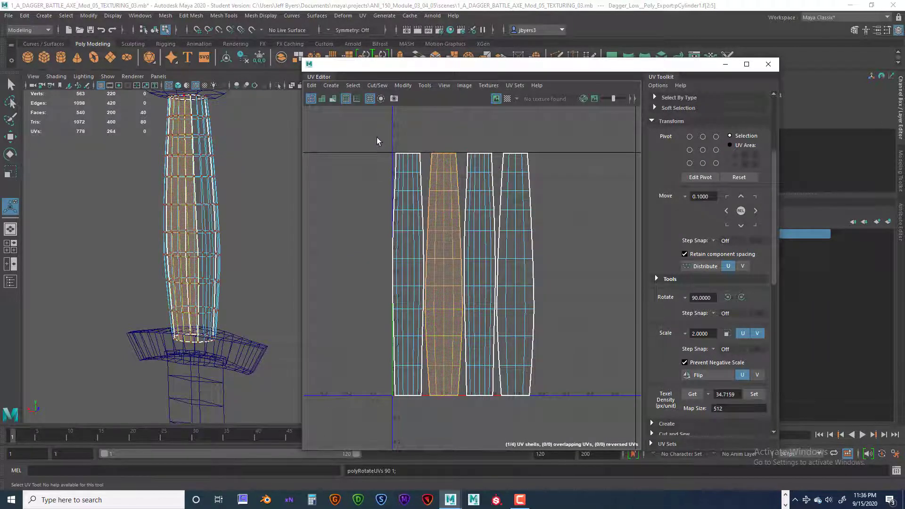
pyautogui.moveTo(377, 141); pyautogui.dragTo(564, 161)
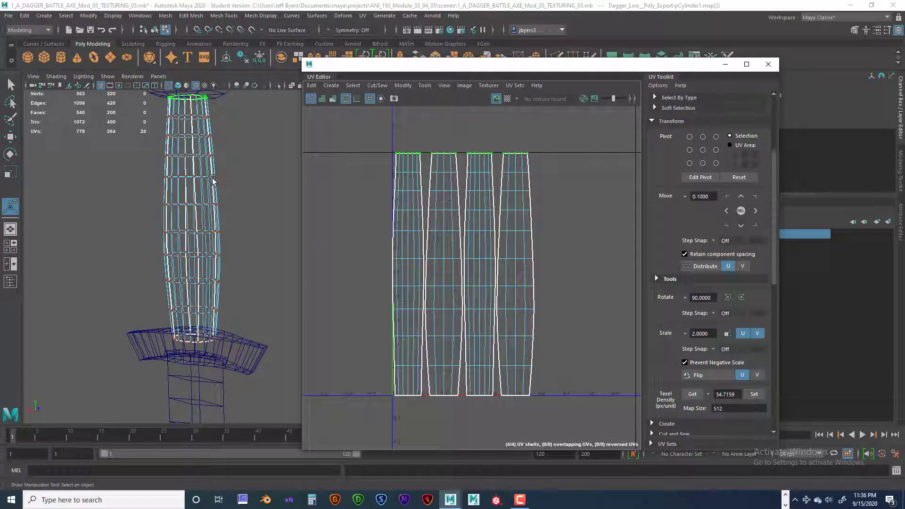
pyautogui.keyDown('alt'); pyautogui.moveTo(238, 179); pyautogui.dragTo(262, 201); pyautogui.keyUp('alt')
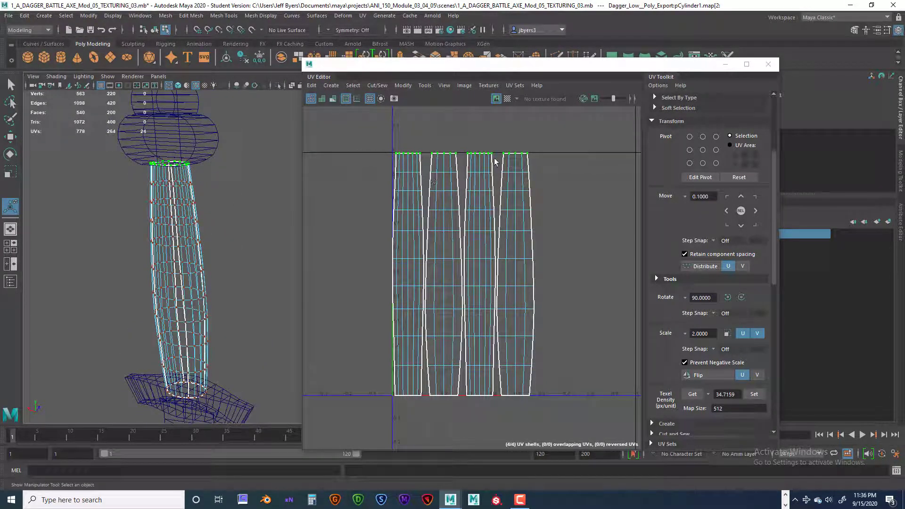
# - Select all the border edges along the outer long side of the fourth grip shell, from its upper to its lower end
pyautogui.moveTo(519, 173); pyautogui.dragTo(517, 149, button='right')
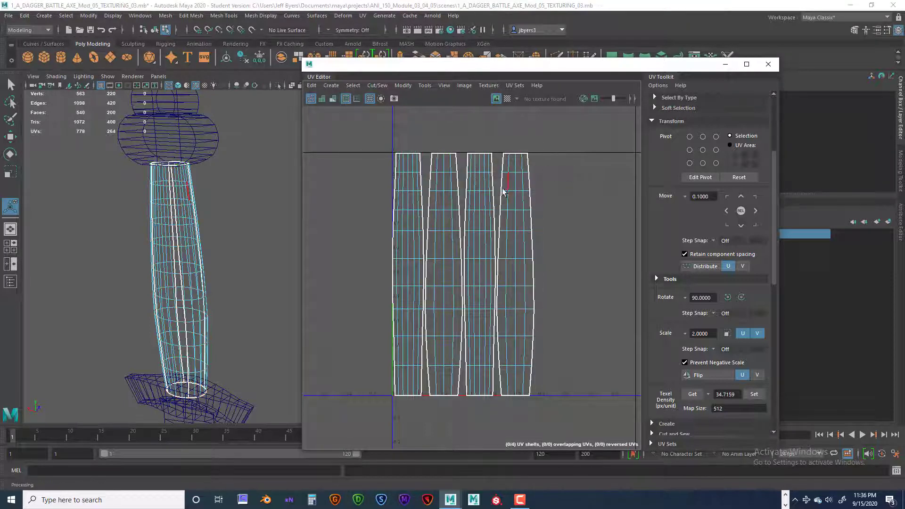
pyautogui.click(529, 164)
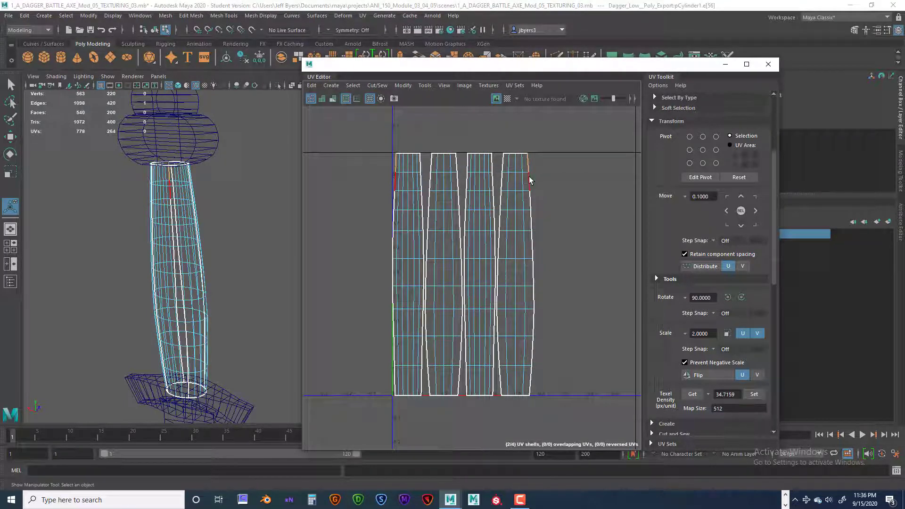
pyautogui.keyDown('shift'); pyautogui.click(529, 193); pyautogui.keyUp('shift')
pyautogui.keyDown('shift'); pyautogui.click(532, 208); pyautogui.keyUp('shift')
pyautogui.keyDown('shift'); pyautogui.click(533, 217); pyautogui.keyUp('shift')
pyautogui.keyDown('shift'); pyautogui.click(532, 239); pyautogui.keyUp('shift')
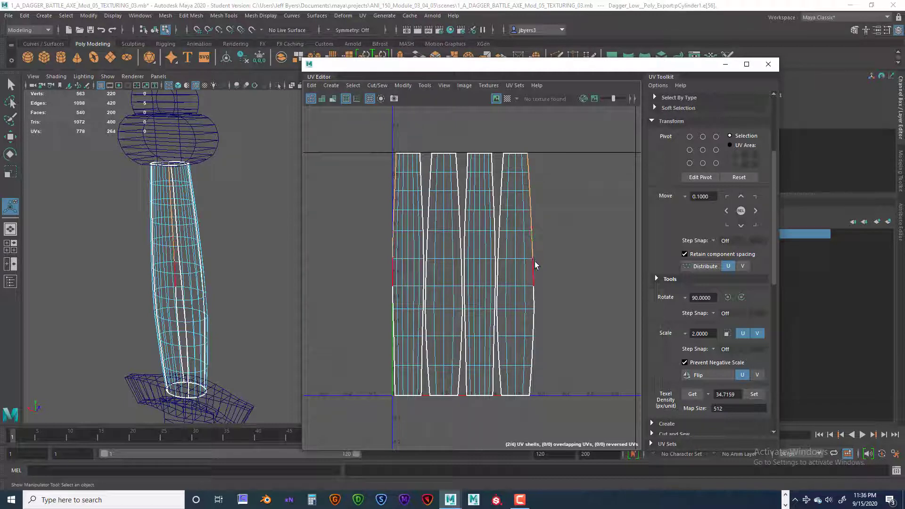
pyautogui.keyDown('shift'); pyautogui.click(534, 279); pyautogui.keyUp('shift')
pyautogui.keyDown('shift'); pyautogui.click(535, 297); pyautogui.keyUp('shift')
pyautogui.keyDown('shift'); pyautogui.click(533, 325); pyautogui.keyUp('shift')
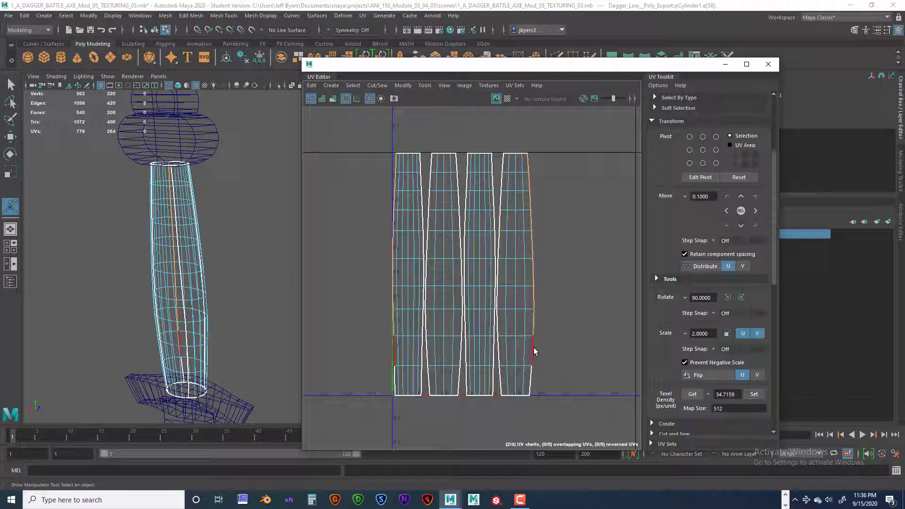
pyautogui.keyDown('shift'); pyautogui.click(535, 352); pyautogui.keyUp('shift')
pyautogui.keyDown('shift'); pyautogui.click(529, 379); pyautogui.keyUp('shift')
# - Move the UV Editor window aside to uncover more of the perspective view around the dagger
pyautogui.keyDown('alt'); pyautogui.moveTo(234, 230); pyautogui.dragTo(243, 231); pyautogui.keyUp('alt')
pyautogui.scroll(-5, 242, 231)
pyautogui.keyDown('alt'); pyautogui.moveTo(243, 231); pyautogui.dragTo(128, 162, button='middle'); pyautogui.keyUp('alt')
pyautogui.scroll(-2, 160, 178)
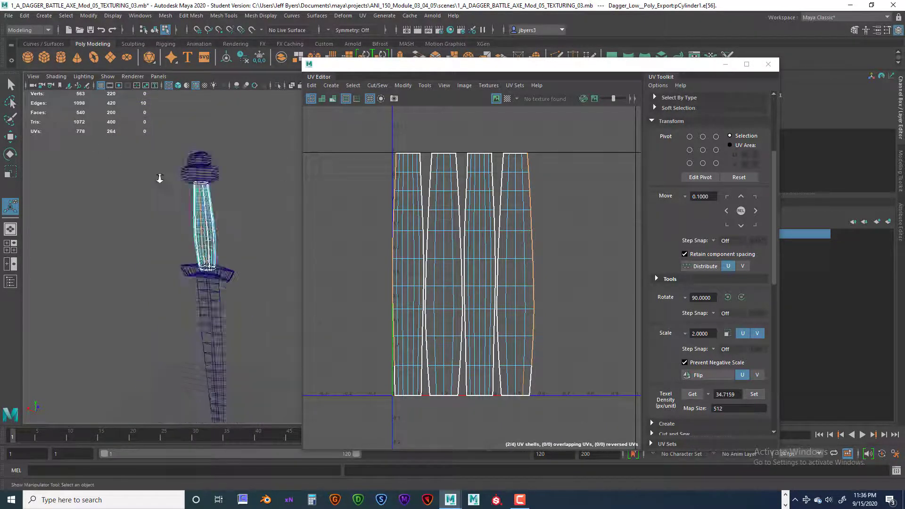
pyautogui.keyDown('alt'); pyautogui.moveTo(159, 179); pyautogui.dragTo(199, 224); pyautogui.keyUp('alt')
pyautogui.keyDown('alt'); pyautogui.moveTo(200, 225); pyautogui.dragTo(142, 200, button='middle'); pyautogui.keyUp('alt')
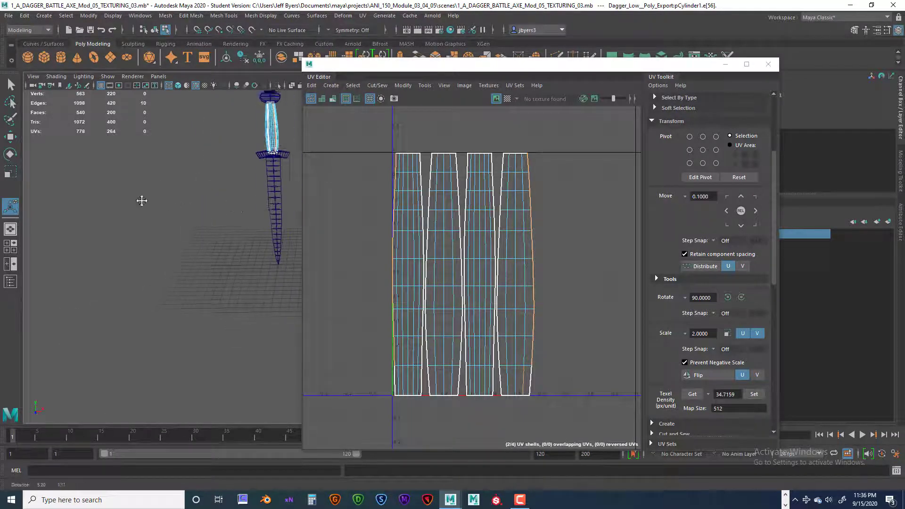
pyautogui.keyDown('alt'); pyautogui.moveTo(142, 201); pyautogui.dragTo(211, 235); pyautogui.keyUp('alt')
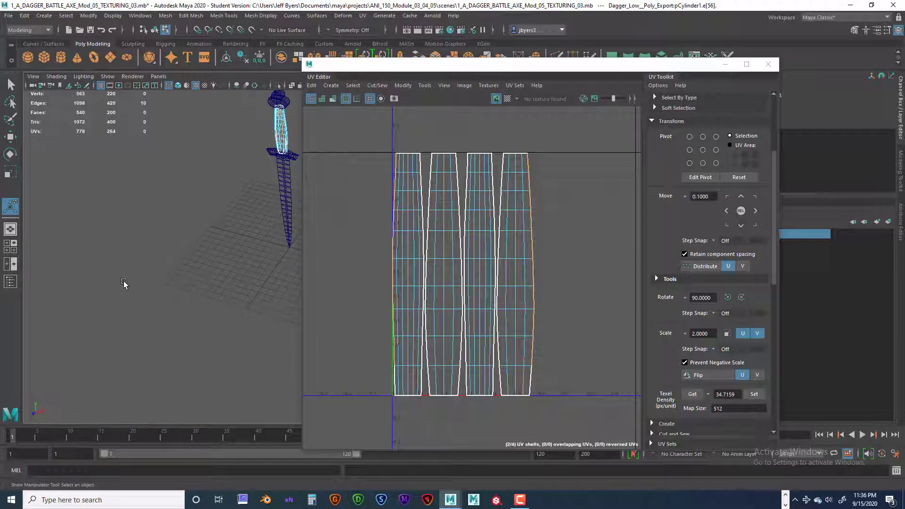
pyautogui.moveTo(504, 65); pyautogui.dragTo(586, 38)
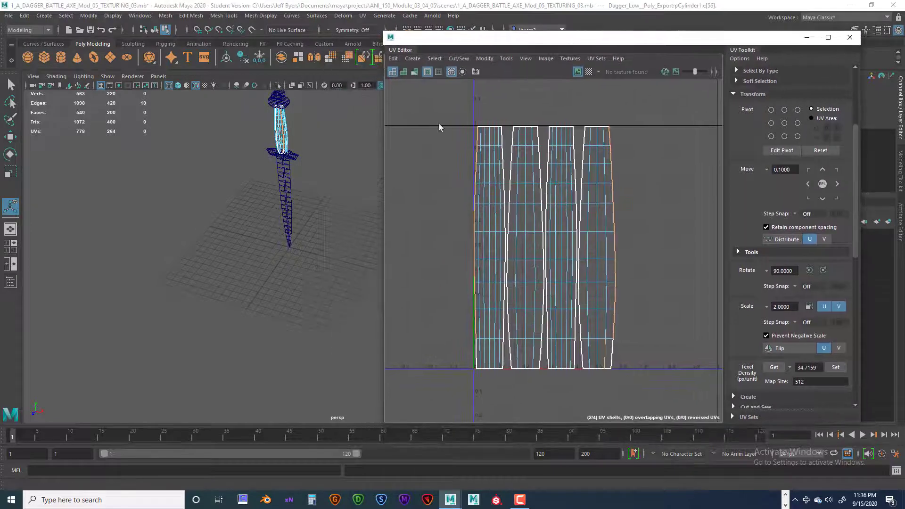
# - Show the dagger in shaded display and examine where the selected seam edges run along the grip
pyautogui.keyDown('alt'); pyautogui.moveTo(241, 211); pyautogui.dragTo(226, 281, button='middle'); pyautogui.keyUp('alt')
pyautogui.scroll(5, 229, 273)
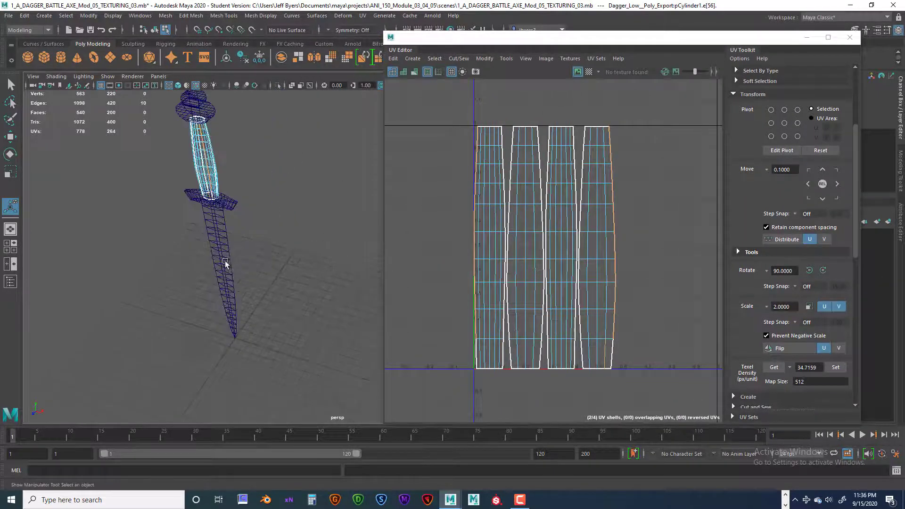
pyautogui.keyDown('alt'); pyautogui.moveTo(226, 264); pyautogui.dragTo(226, 225); pyautogui.keyUp('alt')
pyautogui.keyDown('alt'); pyautogui.moveTo(227, 226); pyautogui.dragTo(250, 250, button='middle'); pyautogui.keyUp('alt')
pyautogui.press('5')
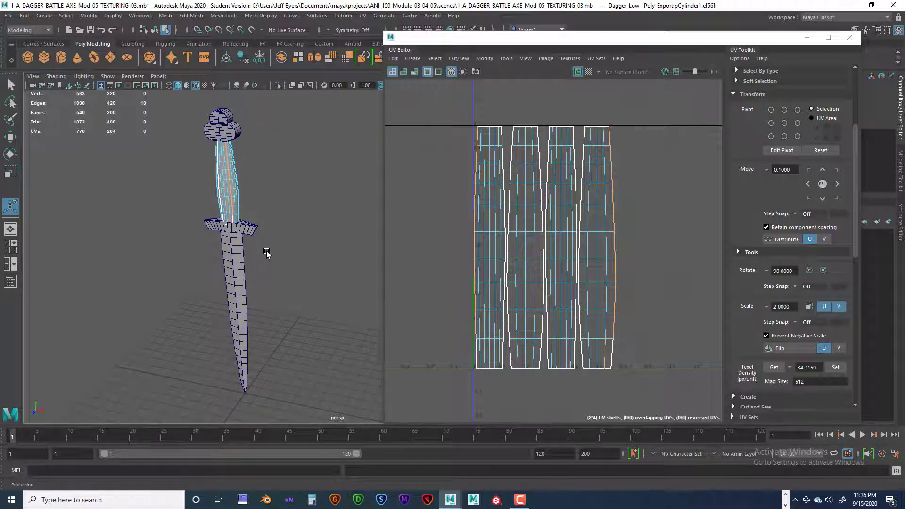
pyautogui.keyDown('alt'); pyautogui.moveTo(267, 253); pyautogui.dragTo(271, 250, button='middle'); pyautogui.keyUp('alt')
pyautogui.scroll(3, 262, 249)
pyautogui.keyDown('alt'); pyautogui.moveTo(181, 193); pyautogui.dragTo(232, 263, button='middle'); pyautogui.keyUp('alt')
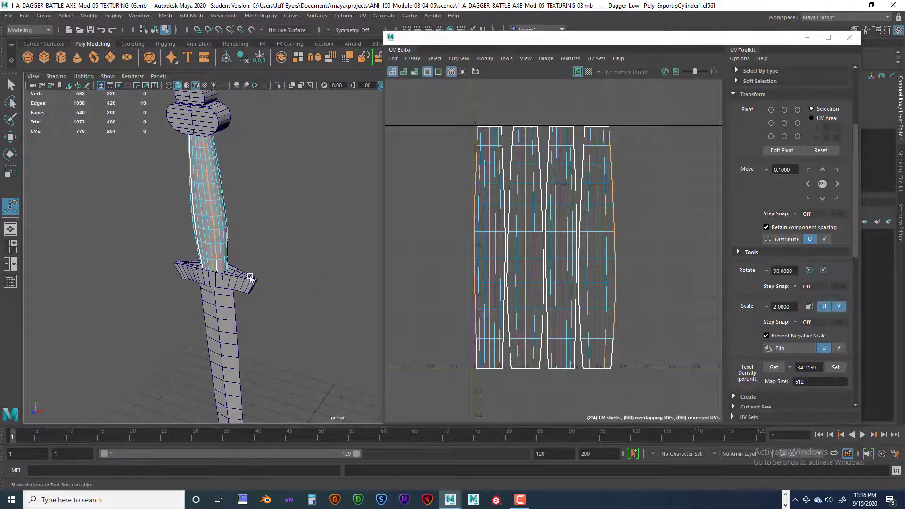
pyautogui.keyDown('alt'); pyautogui.moveTo(255, 277); pyautogui.dragTo(313, 192); pyautogui.keyUp('alt')
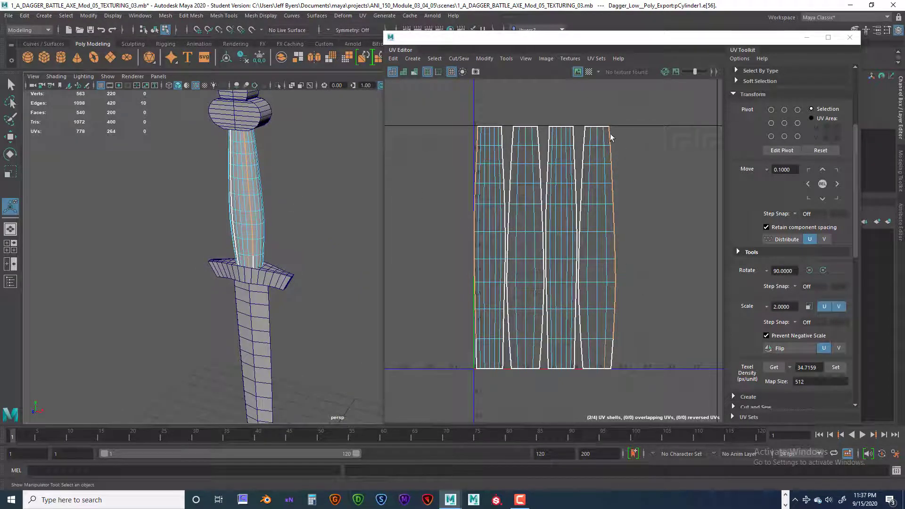
# - Reselect the ten border edges along the fourth grip shell's outer long side and Move and Sew them to join it to the first shell
pyautogui.click(612, 147)
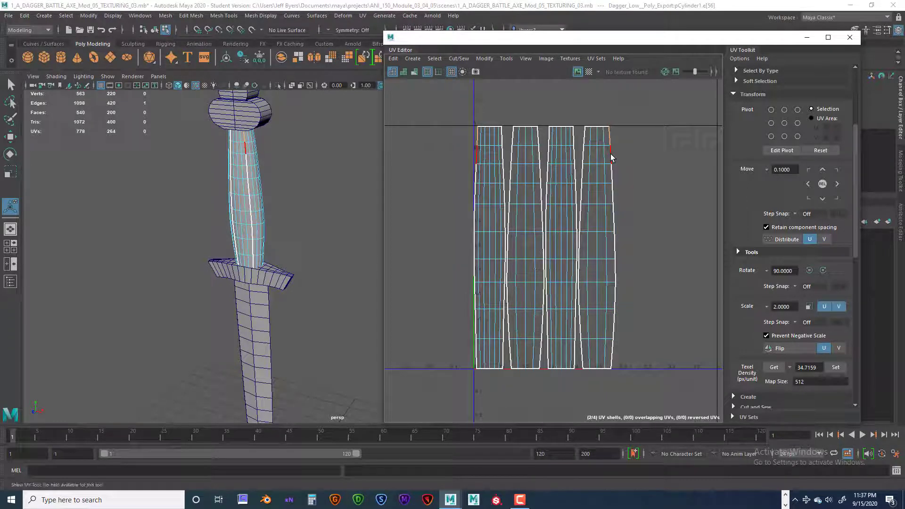
pyautogui.keyDown('shift'); pyautogui.click(618, 172); pyautogui.keyUp('shift')
pyautogui.keyDown('shift'); pyautogui.click(615, 191); pyautogui.keyUp('shift')
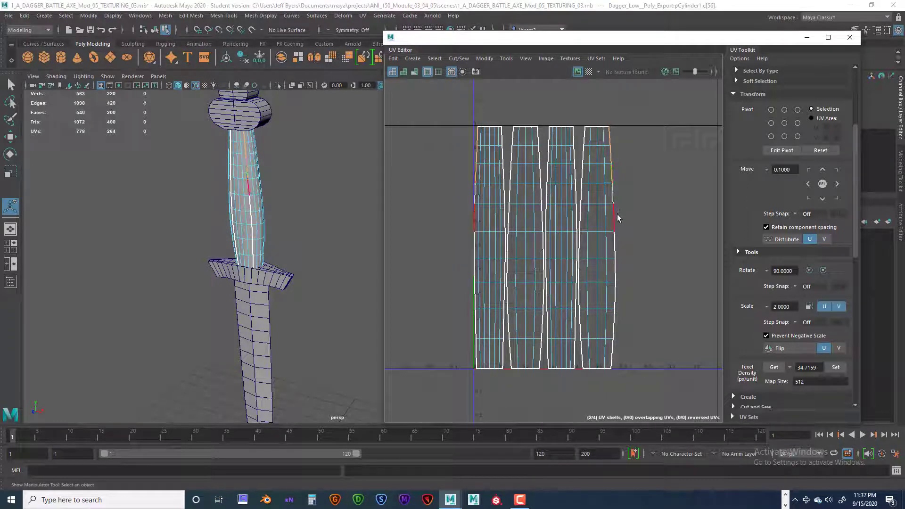
pyautogui.keyDown('shift'); pyautogui.click(615, 216); pyautogui.keyUp('shift')
pyautogui.keyDown('shift'); pyautogui.click(616, 242); pyautogui.keyUp('shift')
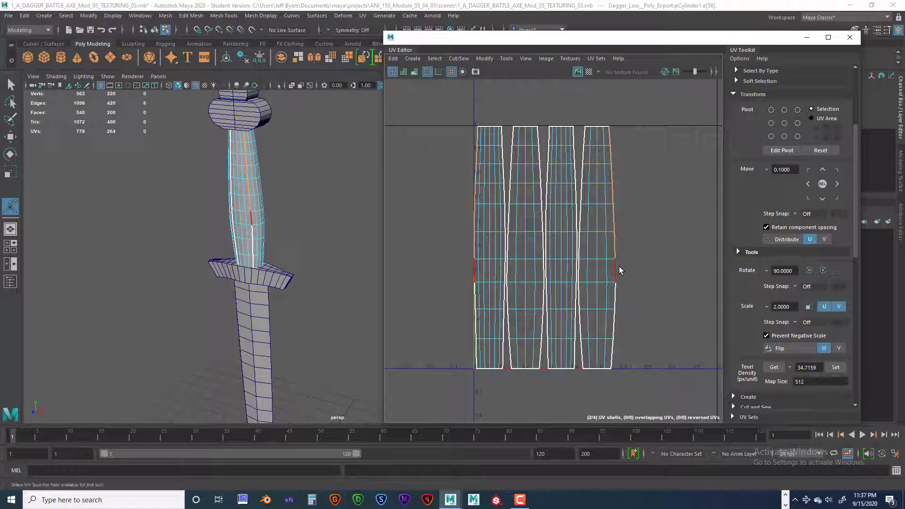
pyautogui.keyDown('shift'); pyautogui.click(616, 298); pyautogui.keyUp('shift')
pyautogui.keyDown('shift'); pyautogui.click(615, 323); pyautogui.keyUp('shift')
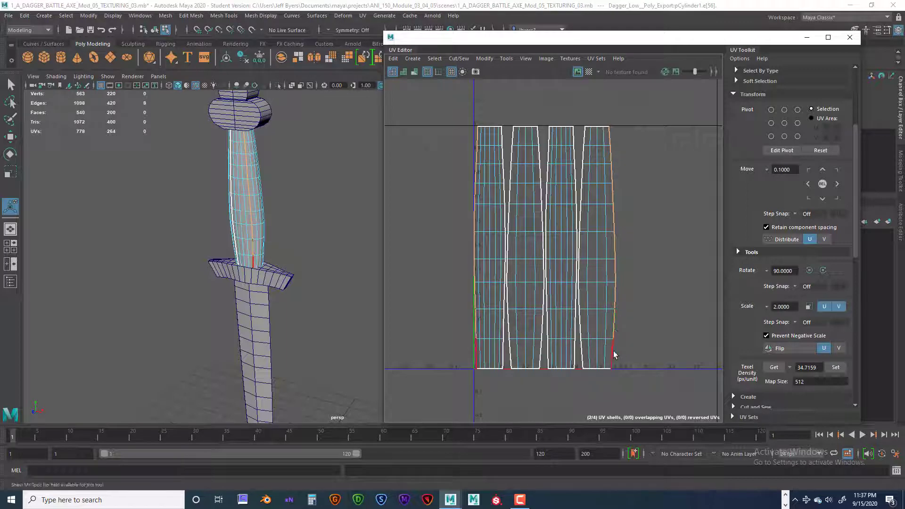
pyautogui.keyDown('shift'); pyautogui.click(613, 351); pyautogui.keyUp('shift')
pyautogui.click(459, 58)
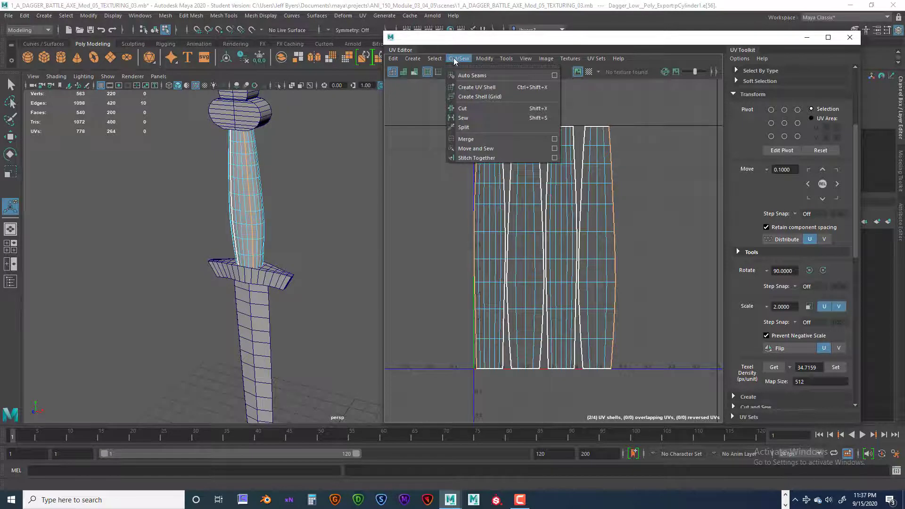
pyautogui.click(452, 149)
pyautogui.press('e')
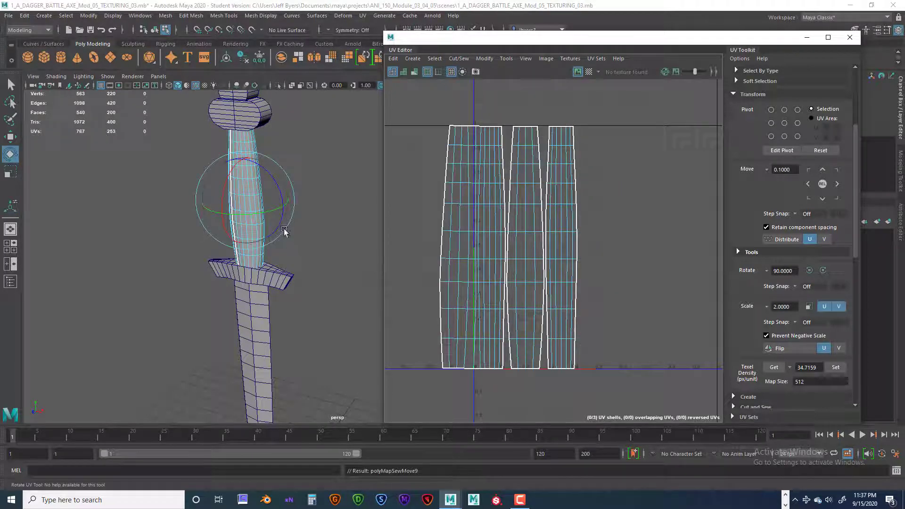
# - Select all border edges down the joined shell's outer left side and Move and Sew them to attach the third grip shell
pyautogui.keyDown('alt'); pyautogui.moveTo(322, 255); pyautogui.dragTo(324, 216); pyautogui.keyUp('alt')
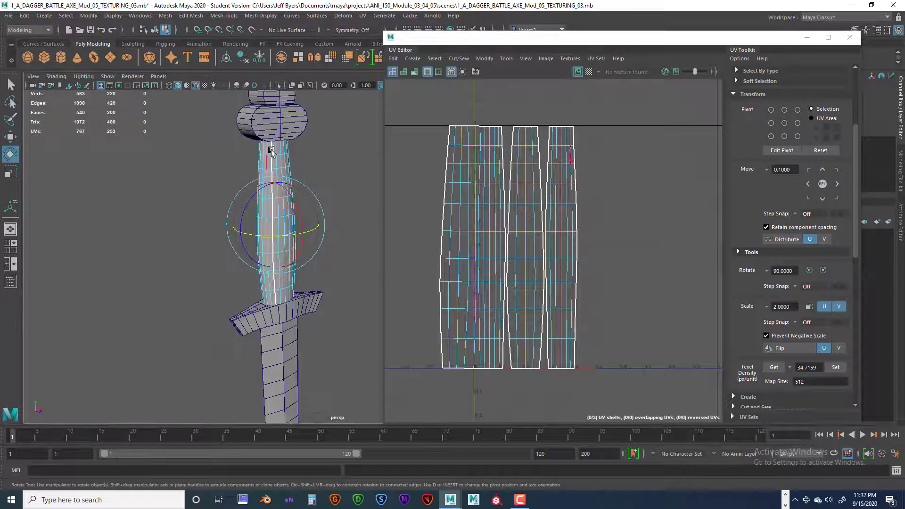
pyautogui.click(450, 135)
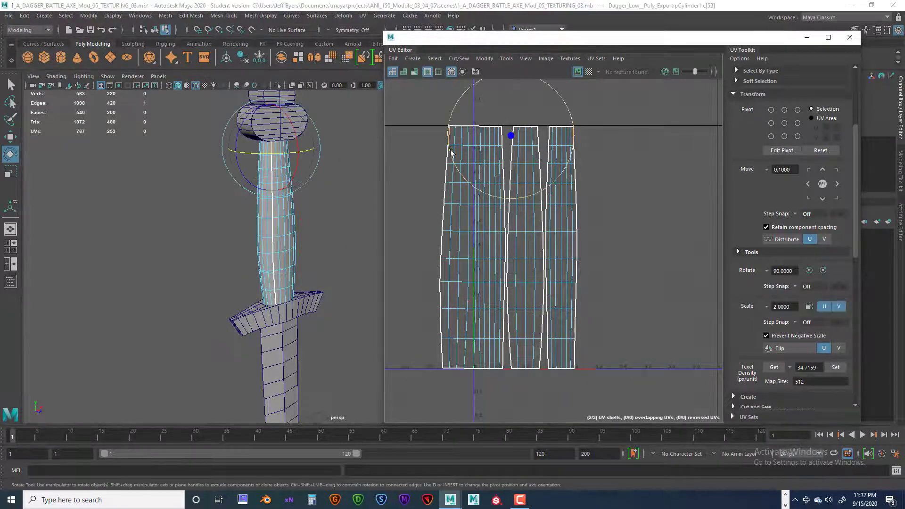
pyautogui.press('q')
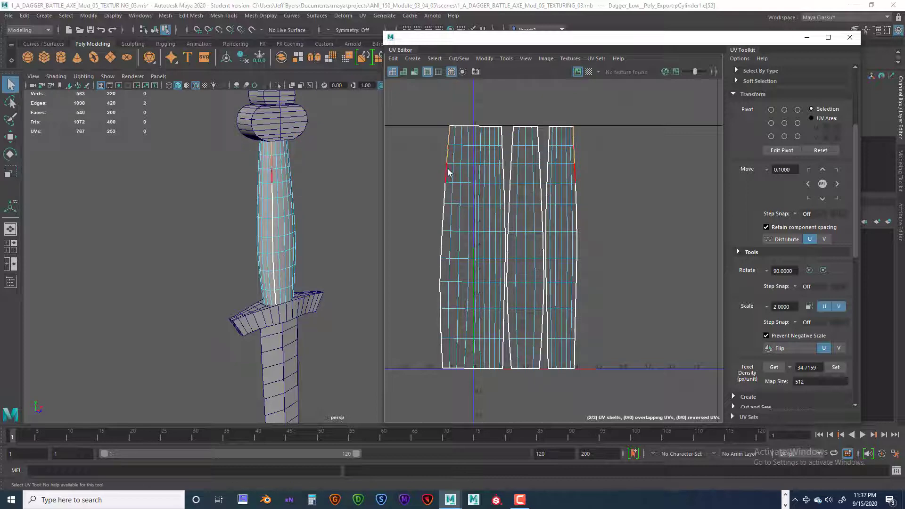
pyautogui.keyDown('shift'); pyautogui.click(447, 171); pyautogui.keyUp('shift')
pyautogui.keyDown('shift'); pyautogui.click(445, 193); pyautogui.keyUp('shift')
pyautogui.keyDown('shift'); pyautogui.click(444, 212); pyautogui.keyUp('shift')
pyautogui.keyDown('shift'); pyautogui.click(442, 248); pyautogui.keyUp('shift')
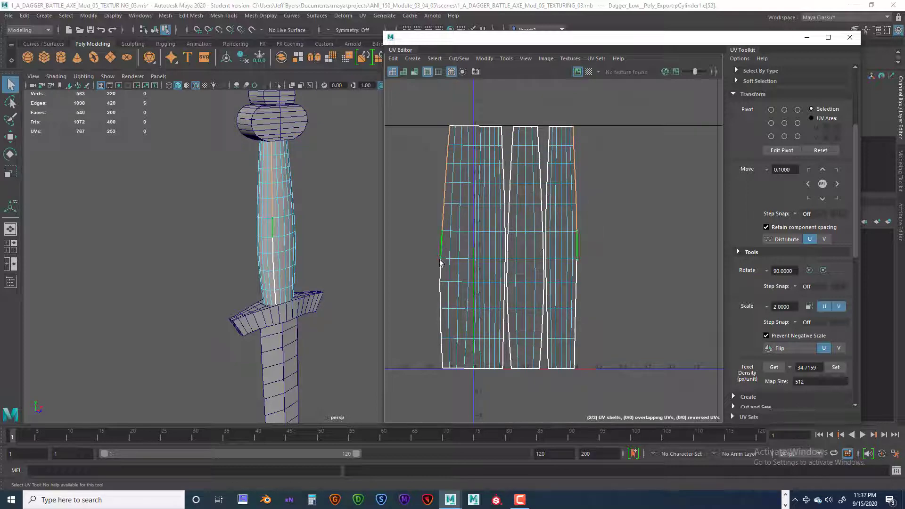
pyautogui.keyDown('shift'); pyautogui.click(441, 272); pyautogui.keyUp('shift')
pyautogui.keyDown('shift'); pyautogui.click(441, 296); pyautogui.keyUp('shift')
pyautogui.keyDown('shift'); pyautogui.click(443, 349); pyautogui.keyUp('shift')
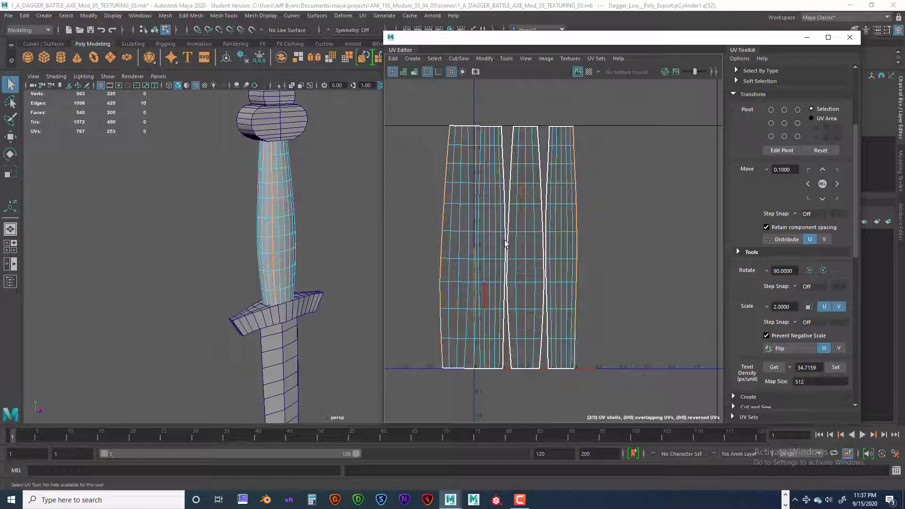
pyautogui.click(462, 61)
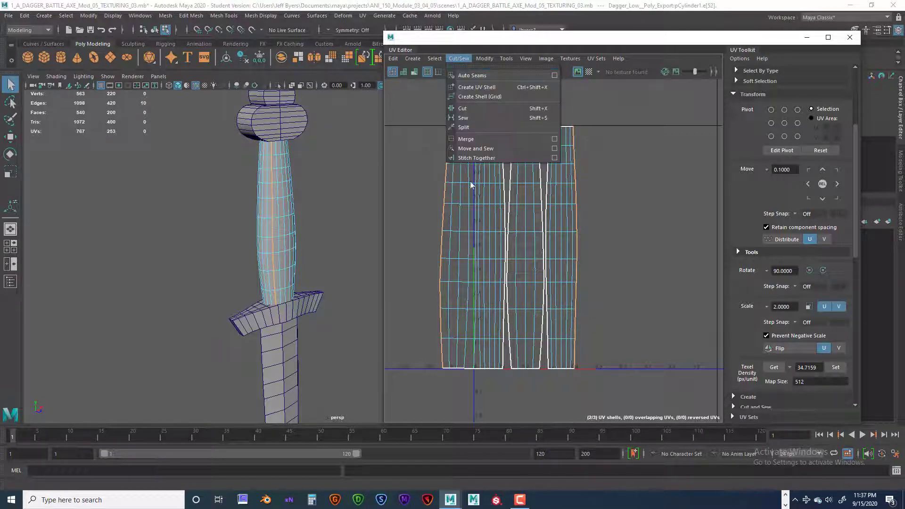
pyautogui.click(483, 148)
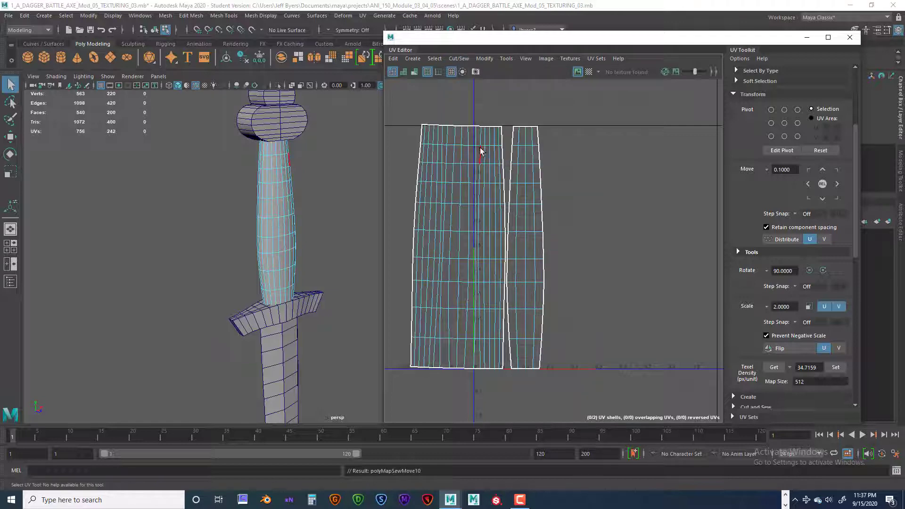
# - Select all border edges down the enlarged shell's outer left side and Move and Sew them to attach the last separate grip shell
pyautogui.keyDown('alt'); pyautogui.moveTo(315, 218); pyautogui.dragTo(292, 168); pyautogui.keyUp('alt')
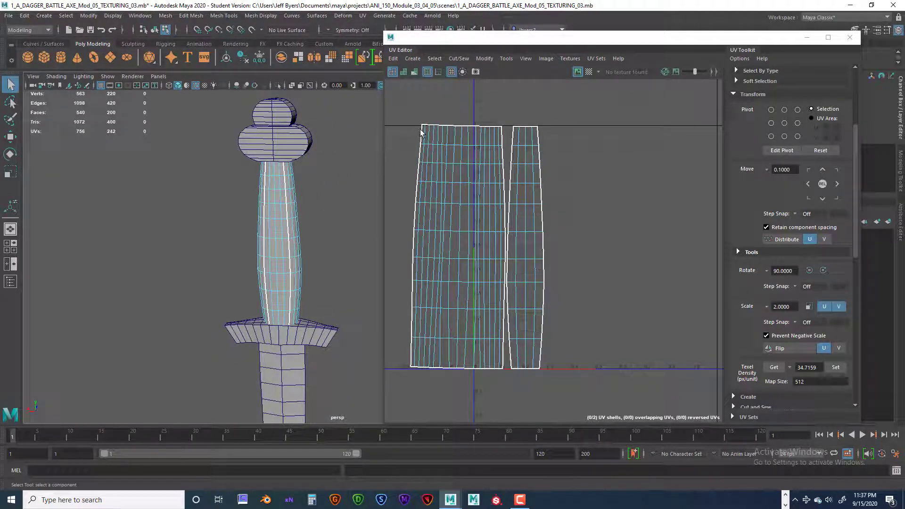
pyautogui.moveTo(422, 133); pyautogui.dragTo(415, 102, button='right')
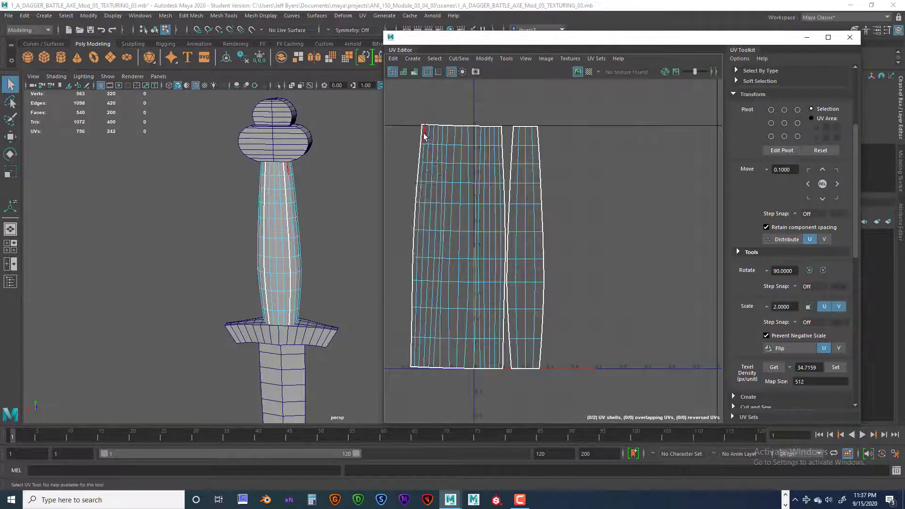
pyautogui.click(422, 139)
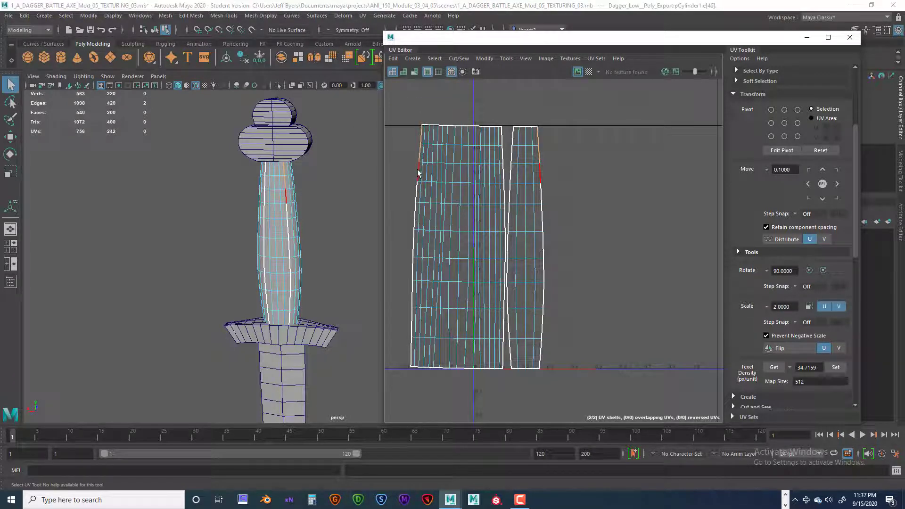
pyautogui.keyDown('shift'); pyautogui.click(417, 188); pyautogui.keyUp('shift')
pyautogui.keyDown('shift'); pyautogui.click(416, 206); pyautogui.keyUp('shift')
pyautogui.keyDown('shift'); pyautogui.click(415, 223); pyautogui.keyUp('shift')
pyautogui.keyDown('shift'); pyautogui.click(413, 241); pyautogui.keyUp('shift')
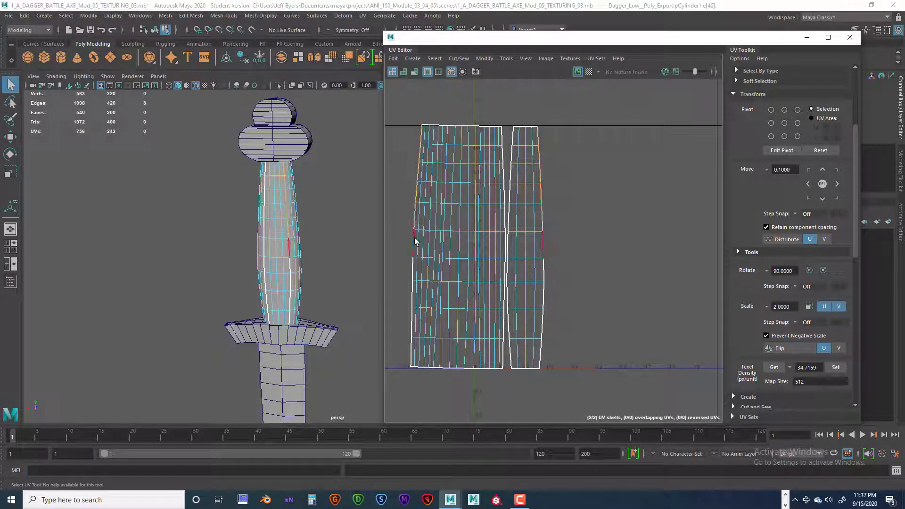
pyautogui.keyDown('shift'); pyautogui.click(414, 268); pyautogui.keyUp('shift')
pyautogui.keyDown('shift'); pyautogui.click(412, 295); pyautogui.keyUp('shift')
pyautogui.keyDown('shift'); pyautogui.click(411, 320); pyautogui.keyUp('shift')
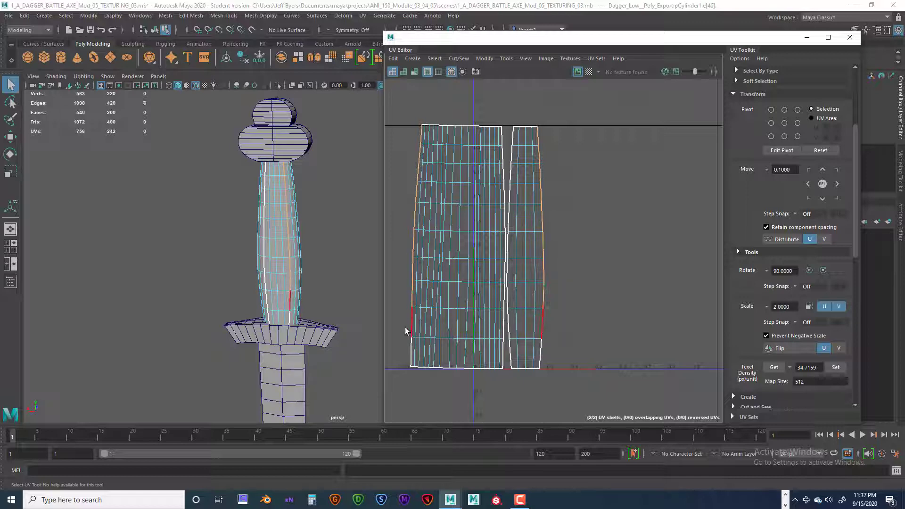
pyautogui.keyDown('shift'); pyautogui.click(411, 337); pyautogui.keyUp('shift')
pyautogui.keyDown('shift'); pyautogui.click(410, 355); pyautogui.keyUp('shift')
pyautogui.click(455, 59)
pyautogui.click(472, 148)
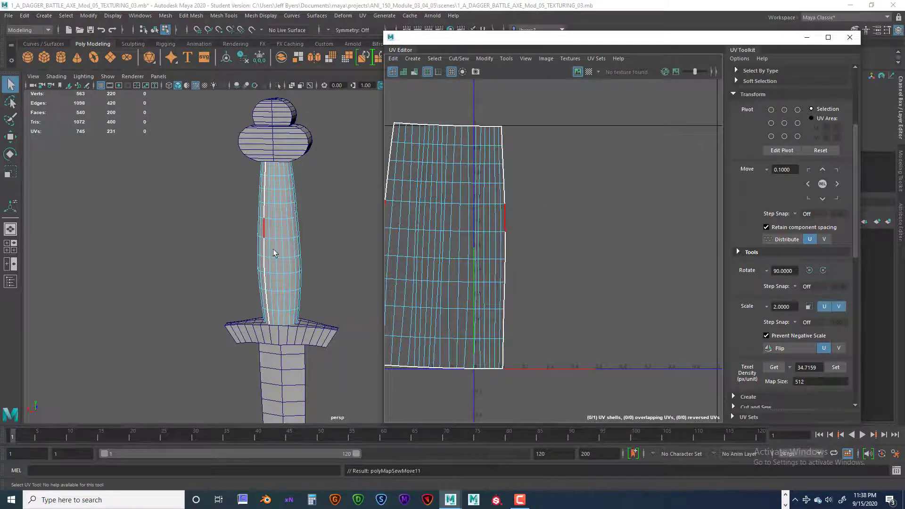
# - Cut the grip's UVs along the full lengthwise edge line that aligns with the pommel's centre edge, beside the remaining seam
pyautogui.keyDown('alt'); pyautogui.moveTo(290, 248); pyautogui.dragTo(258, 210); pyautogui.keyUp('alt')
pyautogui.scroll(5, 274, 236)
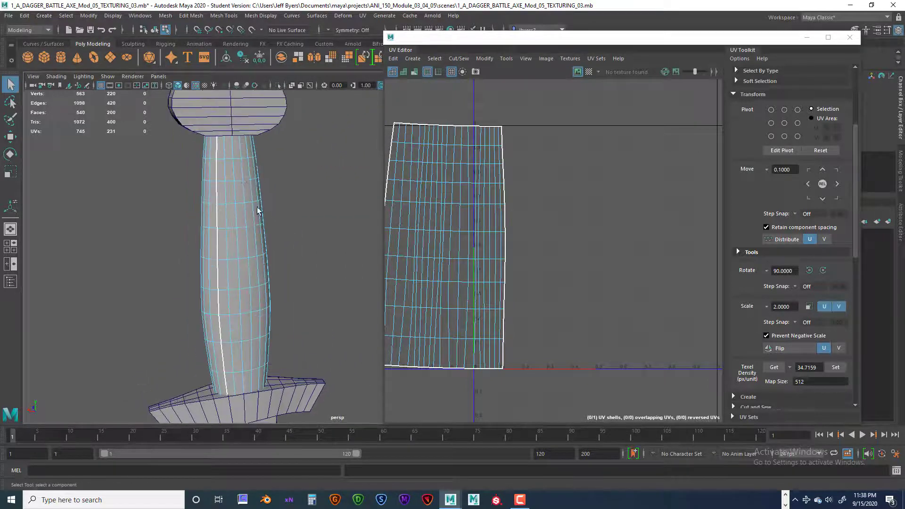
pyautogui.click(233, 146)
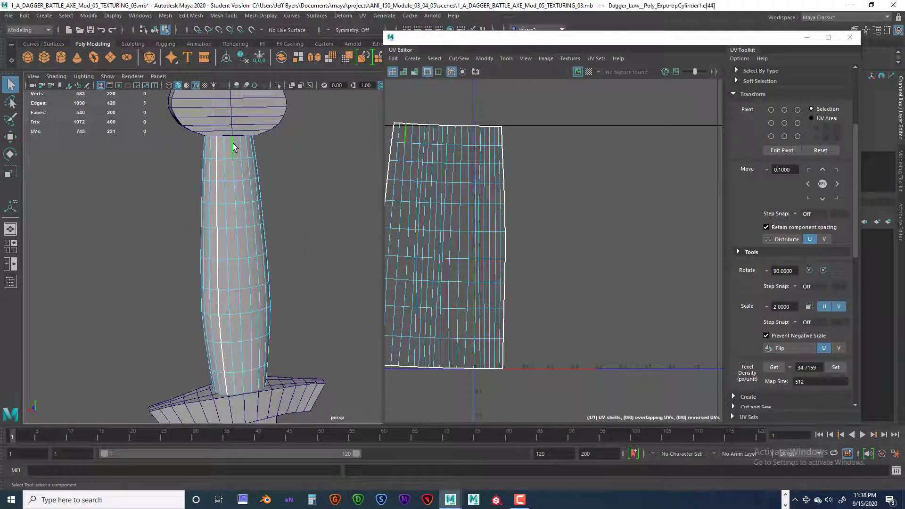
pyautogui.keyDown('shift'); pyautogui.click(233, 169); pyautogui.keyUp('shift')
pyautogui.keyDown('shift'); pyautogui.click(239, 191); pyautogui.keyUp('shift')
pyautogui.keyDown('shift'); pyautogui.click(237, 207); pyautogui.keyUp('shift')
pyautogui.keyDown('shift'); pyautogui.click(239, 236); pyautogui.keyUp('shift')
pyautogui.keyDown('shift'); pyautogui.click(240, 270); pyautogui.keyUp('shift')
pyautogui.keyDown('shift'); pyautogui.click(241, 298); pyautogui.keyUp('shift')
pyautogui.keyDown('shift'); pyautogui.click(241, 328); pyautogui.keyUp('shift')
pyautogui.keyDown('shift'); pyautogui.click(243, 354); pyautogui.keyUp('shift')
pyautogui.keyDown('shift'); pyautogui.click(242, 383); pyautogui.keyUp('shift')
pyautogui.keyDown('alt'); pyautogui.moveTo(561, 187); pyautogui.dragTo(664, 178, button='middle'); pyautogui.keyUp('alt')
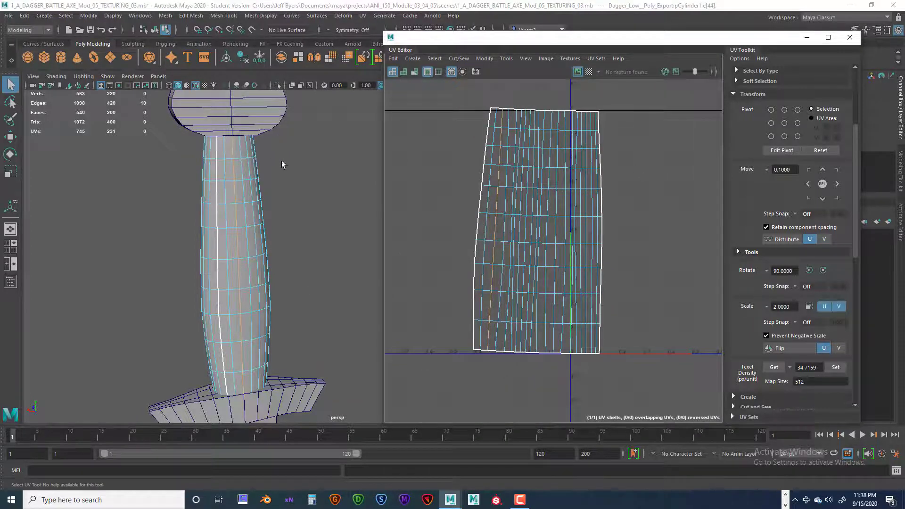
pyautogui.keyDown('alt'); pyautogui.moveTo(289, 179); pyautogui.dragTo(275, 199); pyautogui.keyUp('alt')
pyautogui.scroll(-5, 276, 199)
pyautogui.keyDown('alt'); pyautogui.moveTo(275, 199); pyautogui.dragTo(293, 221, button='middle'); pyautogui.keyUp('alt')
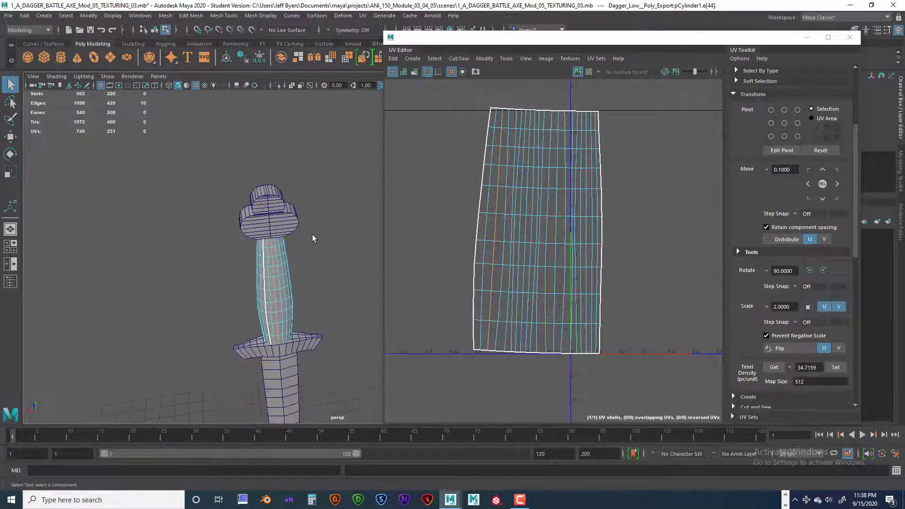
pyautogui.scroll(3, 312, 234)
pyautogui.scroll(3, 306, 226)
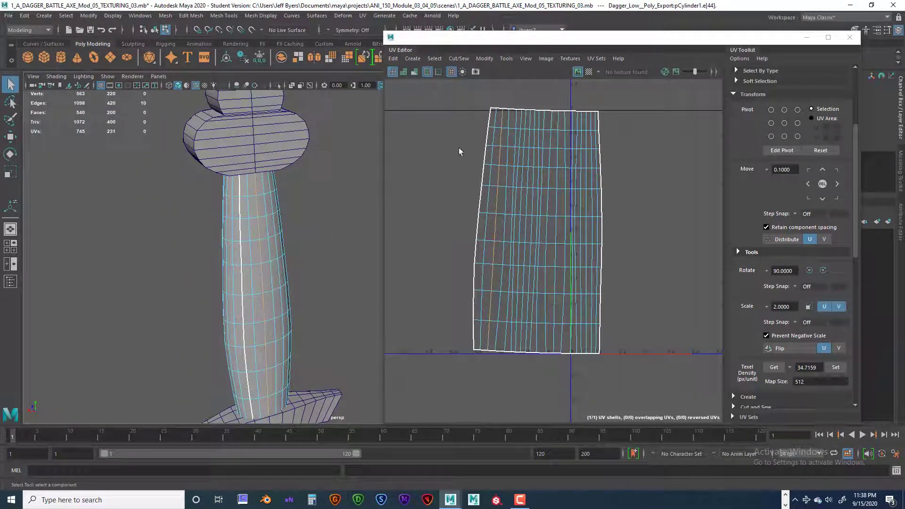
pyautogui.click(467, 58)
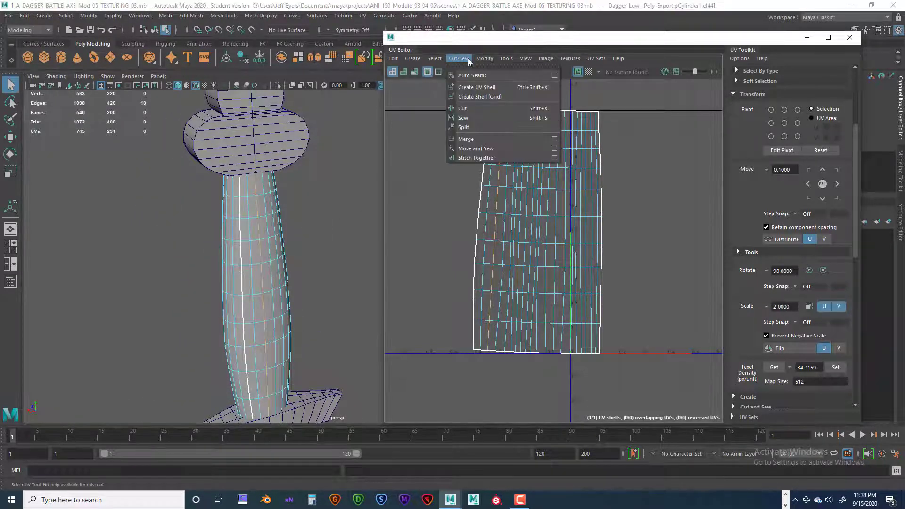
pyautogui.click(464, 109)
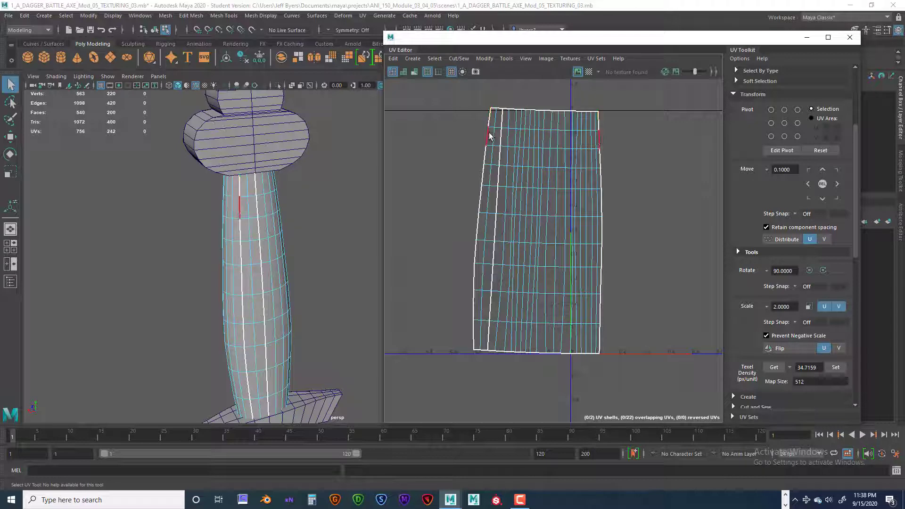
# - Select the outer border edges of the narrow cut-off strip and Move and Sew them onto the opposite side of the grip shell
pyautogui.click(490, 119)
pyautogui.moveTo(491, 114)
pyautogui.mouseDown(button='right')
pyautogui.moveTo(492, 97)
pyautogui.moveTo(493, 116)
pyautogui.mouseUp(button='right')
pyautogui.click(491, 118)
pyautogui.keyDown('shift'); pyautogui.click(487, 140); pyautogui.keyUp('shift')
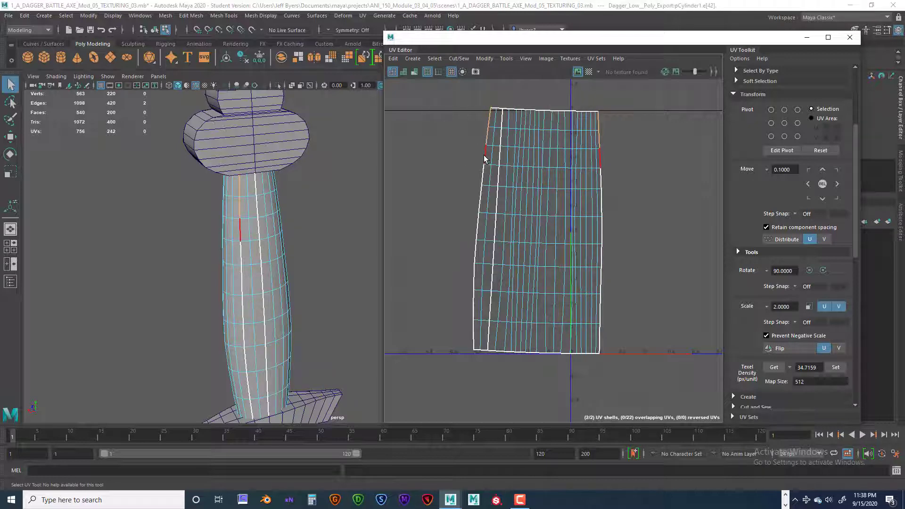
pyautogui.keyDown('shift'); pyautogui.click(485, 158); pyautogui.keyUp('shift')
pyautogui.keyDown('shift'); pyautogui.click(482, 178); pyautogui.keyUp('shift')
pyautogui.keyDown('shift'); pyautogui.click(479, 200); pyautogui.keyUp('shift')
pyautogui.keyDown('shift'); pyautogui.click(477, 223); pyautogui.keyUp('shift')
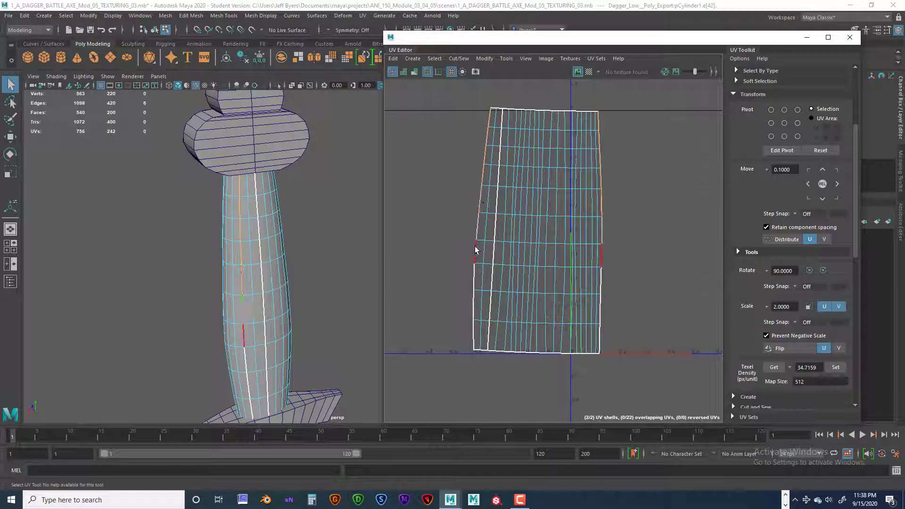
pyautogui.keyDown('shift'); pyautogui.click(476, 249); pyautogui.keyUp('shift')
pyautogui.keyDown('shift'); pyautogui.click(474, 276); pyautogui.keyUp('shift')
pyautogui.keyDown('shift'); pyautogui.click(474, 304); pyautogui.keyUp('shift')
pyautogui.keyDown('shift'); pyautogui.click(474, 332); pyautogui.keyUp('shift')
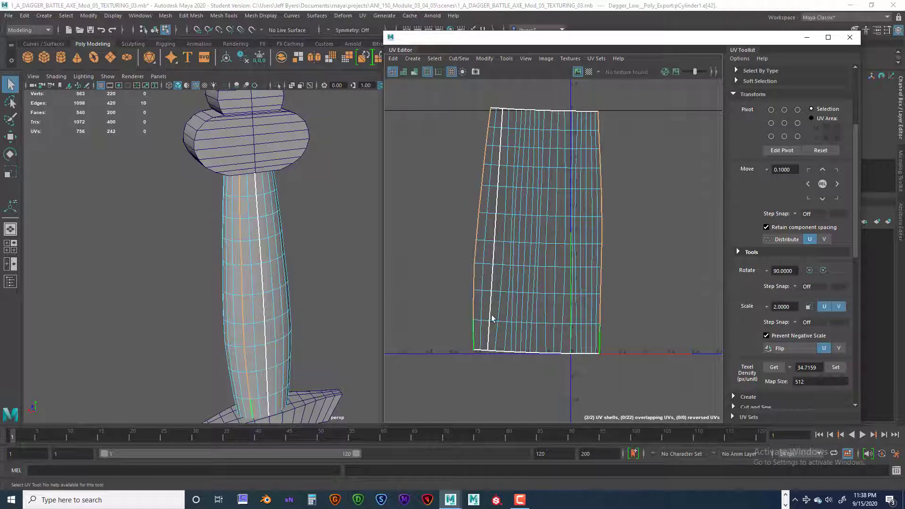
pyautogui.click(459, 58)
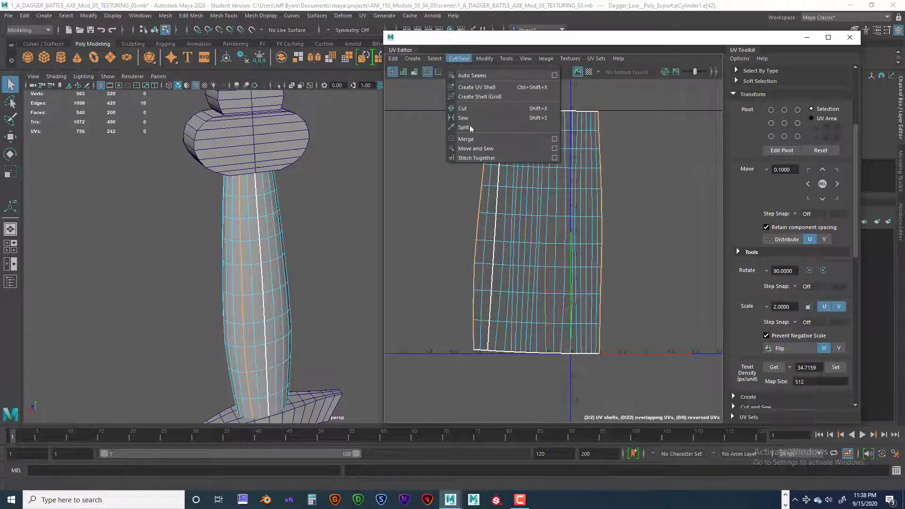
pyautogui.click(475, 149)
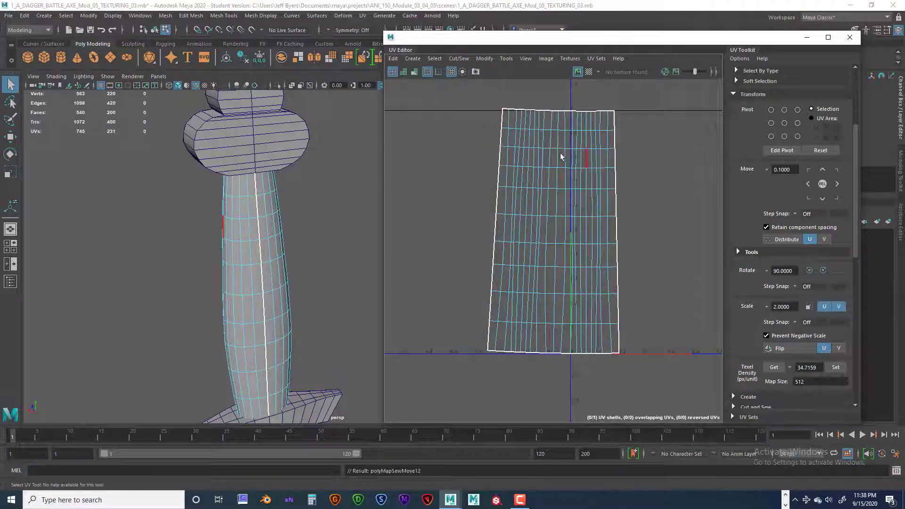
# - Select the whole grip UV shell and display the checker map to examine its texture stretching along the grip
pyautogui.keyDown('alt'); pyautogui.moveTo(333, 201); pyautogui.dragTo(286, 191); pyautogui.keyUp('alt')
pyautogui.keyDown('alt'); pyautogui.moveTo(286, 191); pyautogui.dragTo(204, 173, button='right'); pyautogui.keyUp('alt')
pyautogui.scroll(-3, 212, 179)
pyautogui.scroll(3, 216, 182)
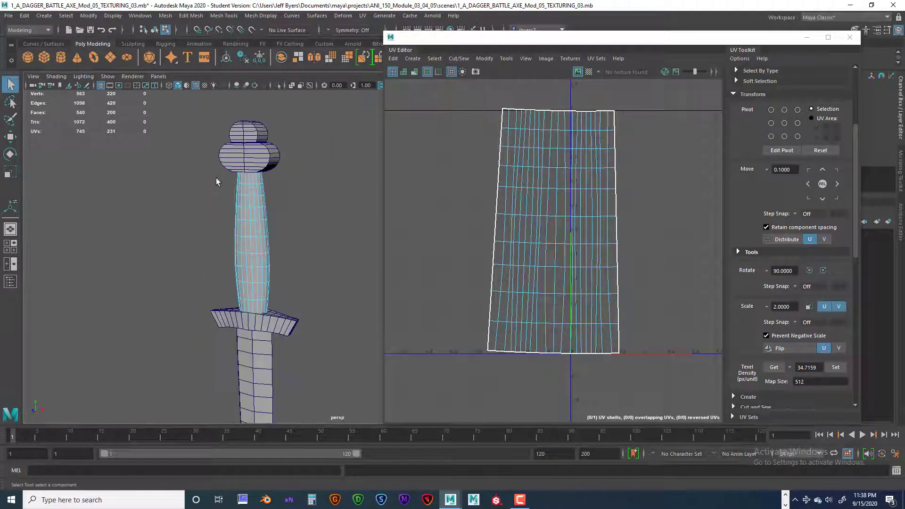
pyautogui.moveTo(583, 179); pyautogui.dragTo(542, 164, button='right')
pyautogui.click(542, 163)
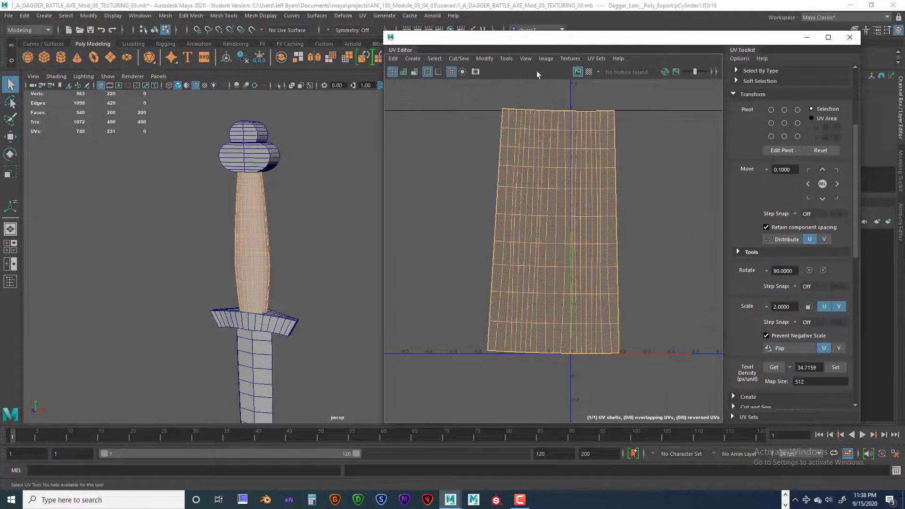
pyautogui.click(590, 72)
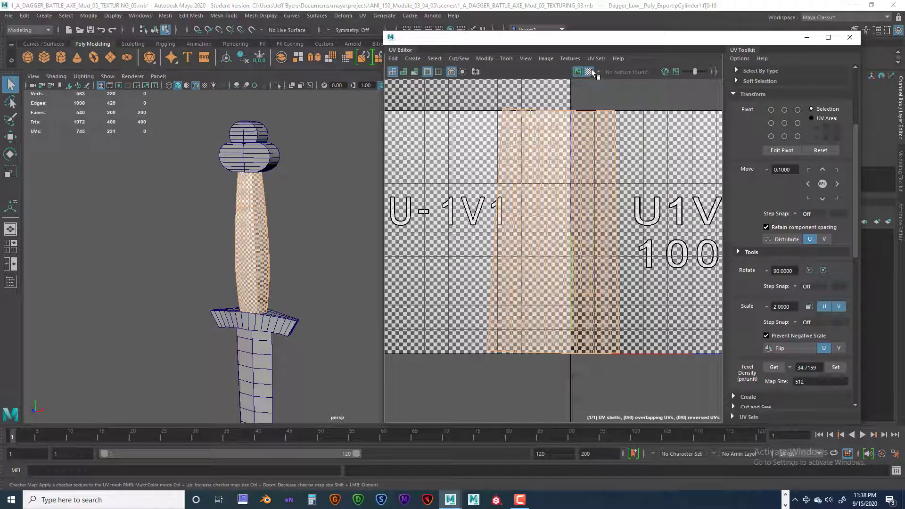
pyautogui.scroll(5, 296, 168)
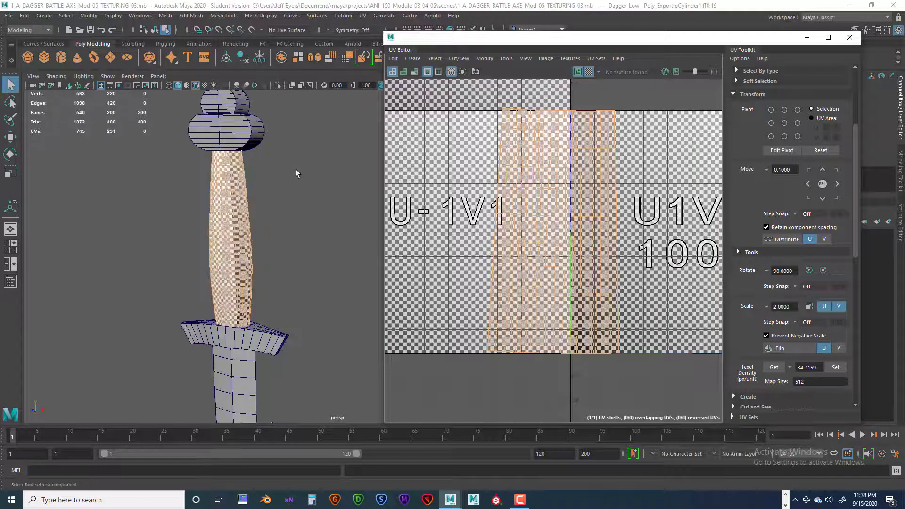
pyautogui.keyDown('alt'); pyautogui.moveTo(296, 169); pyautogui.dragTo(319, 185); pyautogui.keyUp('alt')
pyautogui.scroll(4, 312, 172)
pyautogui.keyDown('alt'); pyautogui.moveTo(311, 169); pyautogui.dragTo(368, 230, button='middle'); pyautogui.keyUp('alt')
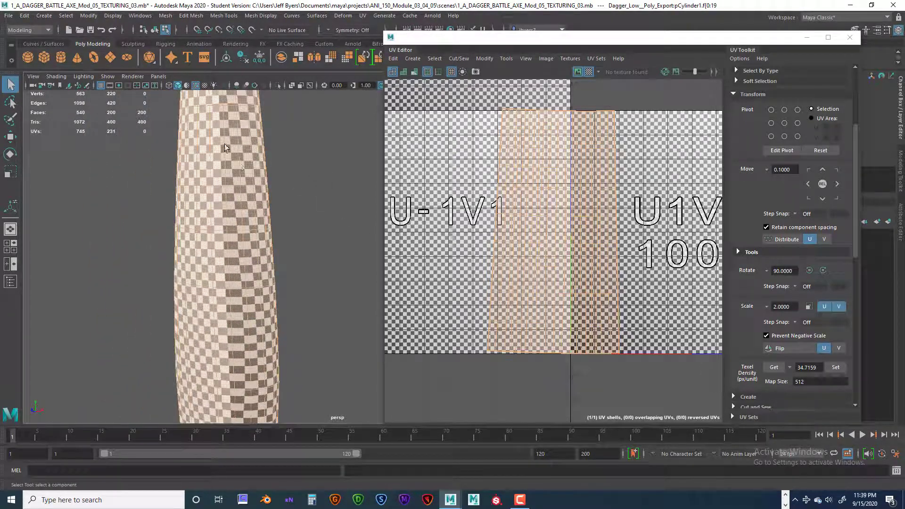
# - Hide the checker map and examine the grip shell with UV distortion shading
pyautogui.click(589, 71)
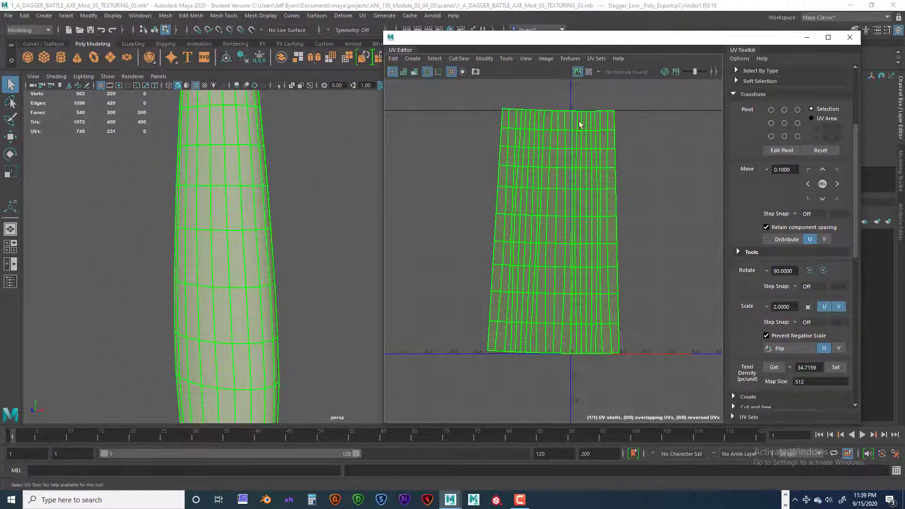
pyautogui.click(414, 71)
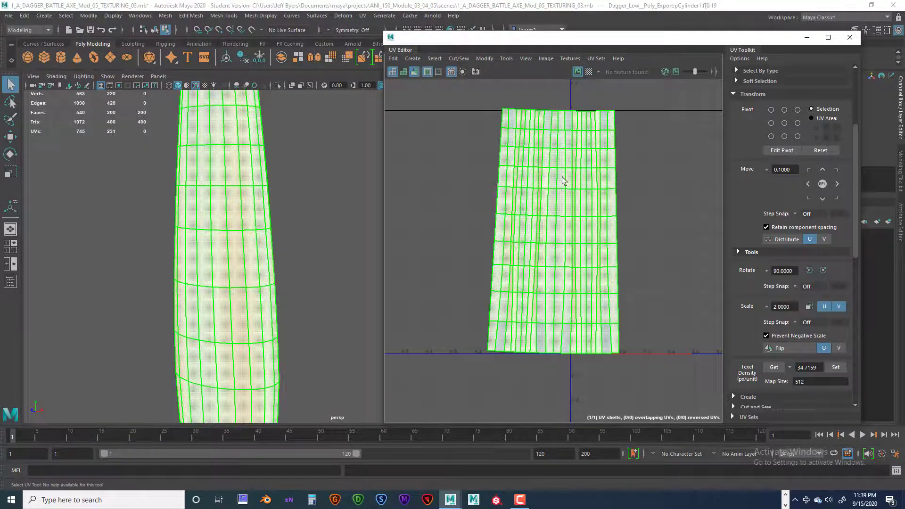
pyautogui.click(450, 194)
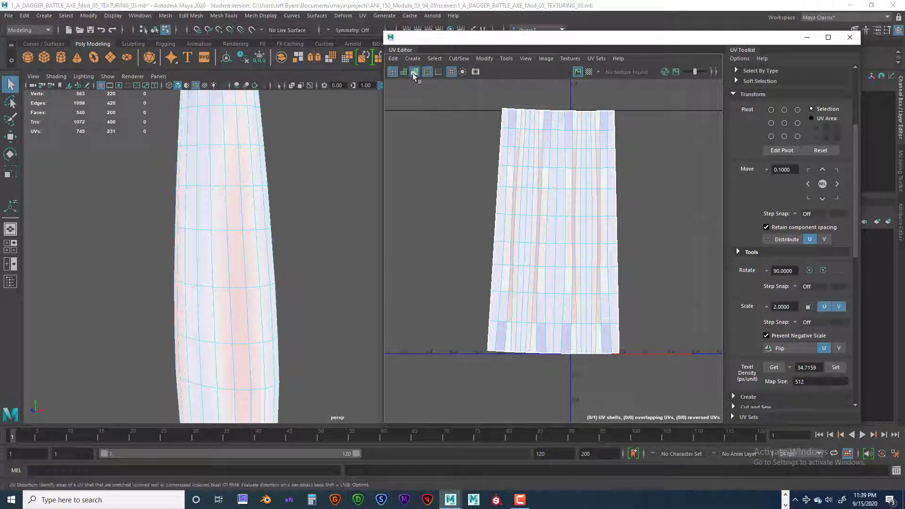
pyautogui.scroll(-2, 580, 203)
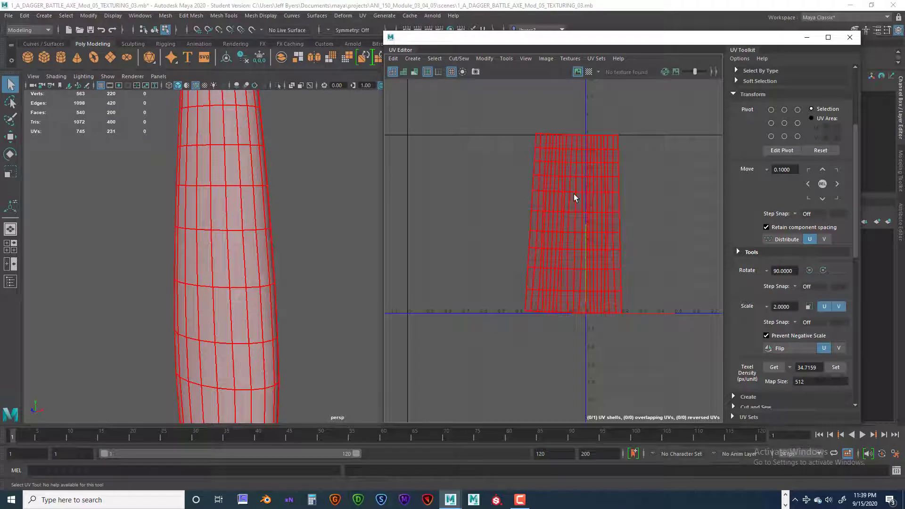
# - Select the entire grip UV shell and Unfold it
pyautogui.moveTo(577, 188); pyautogui.dragTo(551, 179, button='right')
pyautogui.click(560, 181)
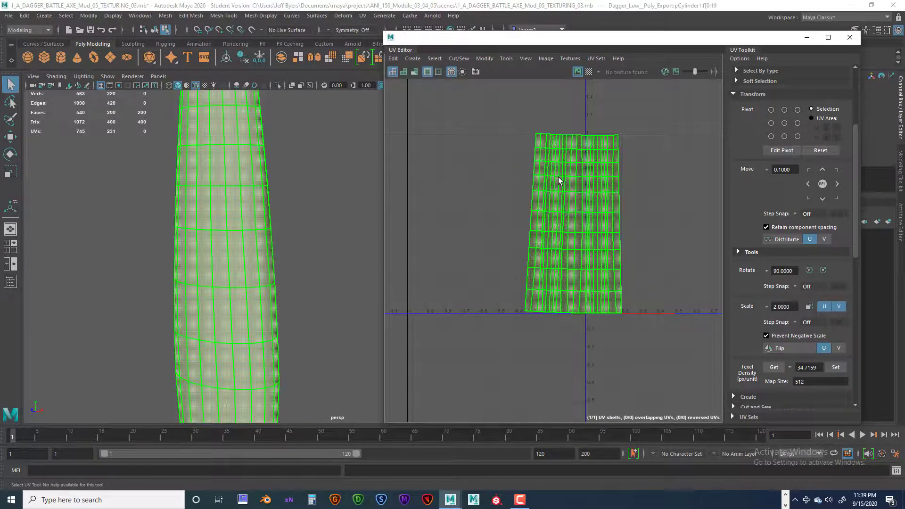
pyautogui.scroll(-3, 758, 197)
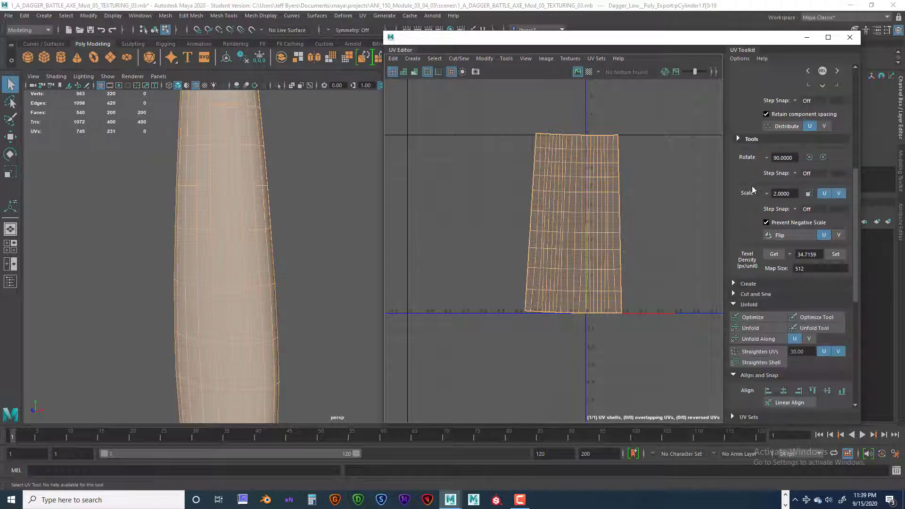
pyautogui.click(759, 271)
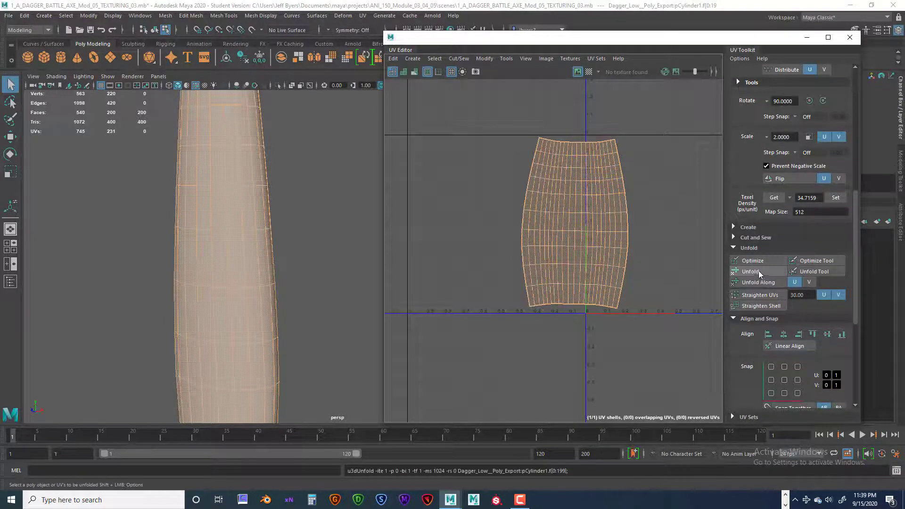
# - Display the checker map on the unfolded grip and examine the pattern from around the handle
pyautogui.scroll(-2, 558, 184)
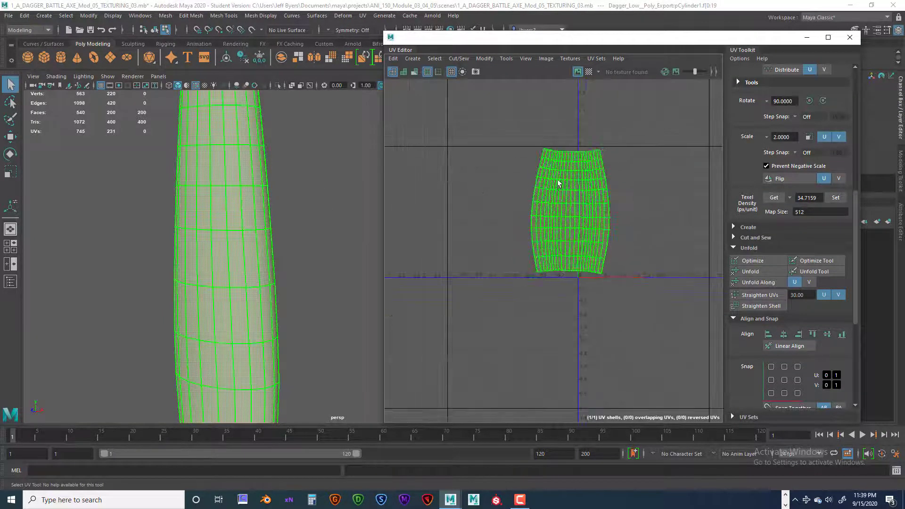
pyautogui.keyDown('alt'); pyautogui.moveTo(561, 184); pyautogui.dragTo(547, 200, button='middle'); pyautogui.keyUp('alt')
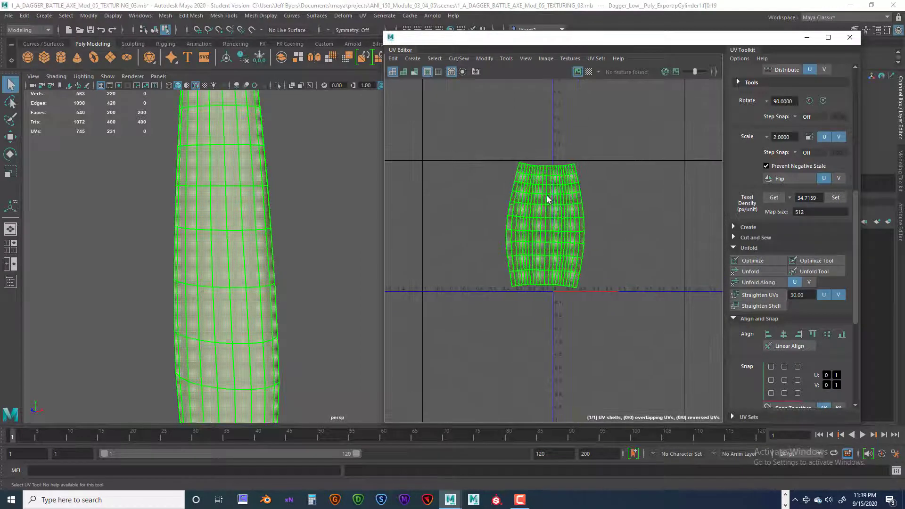
pyautogui.click(589, 71)
pyautogui.keyDown('alt'); pyautogui.moveTo(306, 203); pyautogui.dragTo(331, 218); pyautogui.keyUp('alt')
pyautogui.keyDown('alt'); pyautogui.moveTo(331, 218); pyautogui.dragTo(267, 183, button='middle'); pyautogui.keyUp('alt')
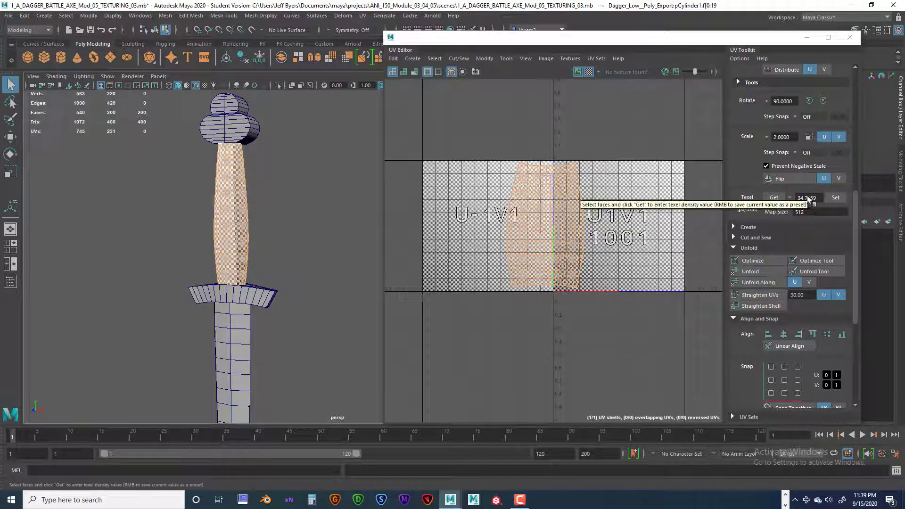
# - Hide the checker map and set the grip shell's texel density to 34.7159 at a map size of 512
pyautogui.click(588, 71)
pyautogui.click(835, 198)
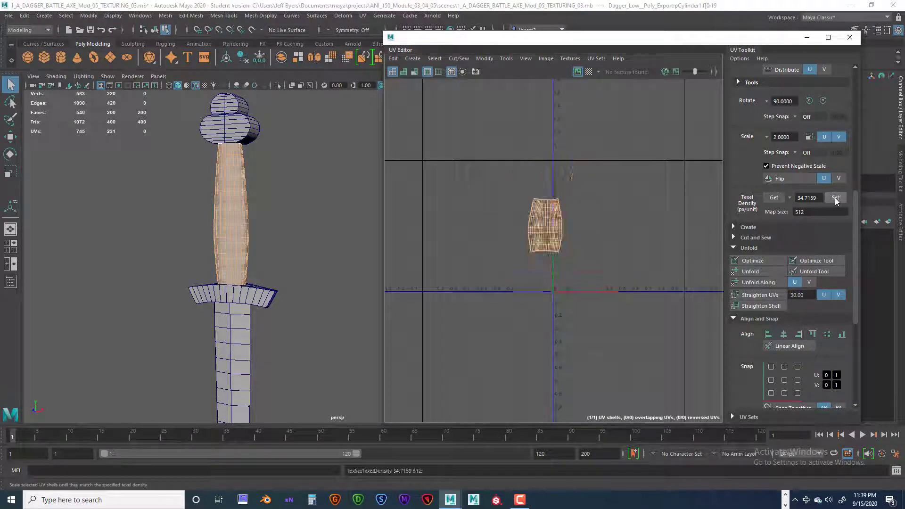
pyautogui.click(539, 217)
pyautogui.click(574, 211)
pyautogui.click(548, 213)
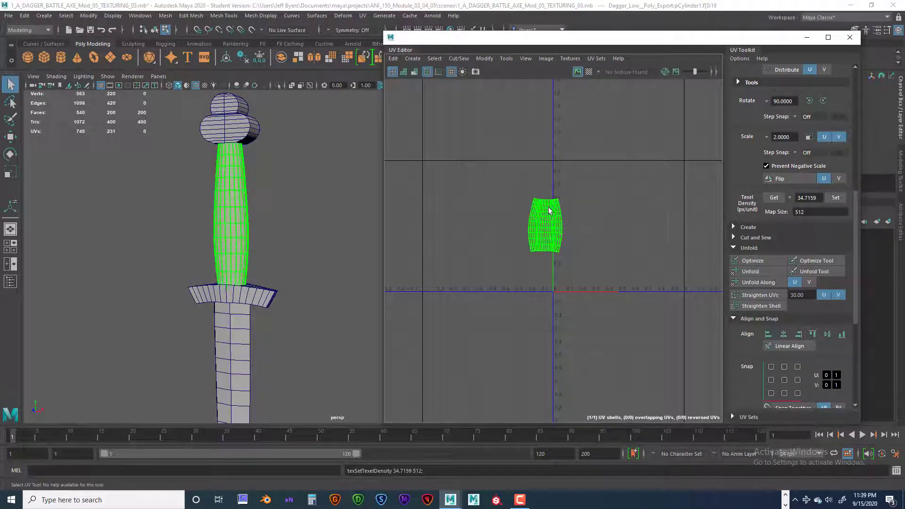
# - Display the checker map again and examine the rescaled pattern from several sides of the grip
pyautogui.click(588, 71)
pyautogui.click(441, 250)
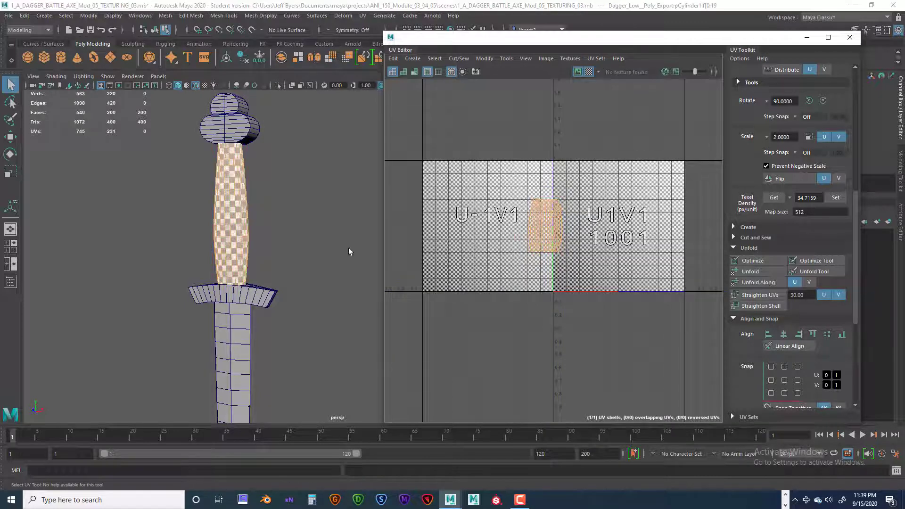
pyautogui.keyDown('alt'); pyautogui.moveTo(321, 242); pyautogui.dragTo(349, 248); pyautogui.keyUp('alt')
pyautogui.keyDown('alt'); pyautogui.moveTo(350, 248); pyautogui.dragTo(314, 211, button='middle'); pyautogui.keyUp('alt')
pyautogui.keyDown('alt'); pyautogui.moveTo(313, 211); pyautogui.dragTo(331, 212); pyautogui.keyUp('alt')
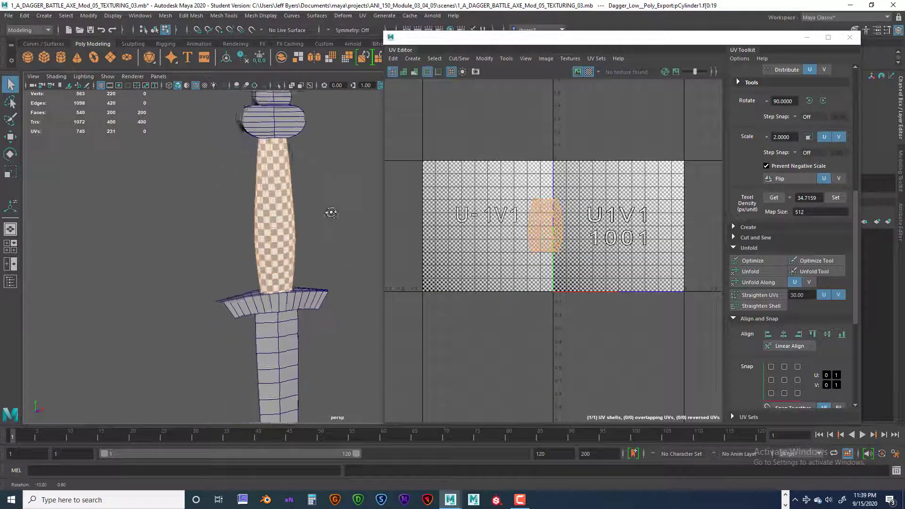
pyautogui.keyDown('alt'); pyautogui.moveTo(331, 213); pyautogui.dragTo(324, 204, button='middle'); pyautogui.keyUp('alt')
pyautogui.keyDown('alt'); pyautogui.moveTo(324, 204); pyautogui.dragTo(354, 214); pyautogui.keyUp('alt')
pyautogui.scroll(-5, 594, 234)
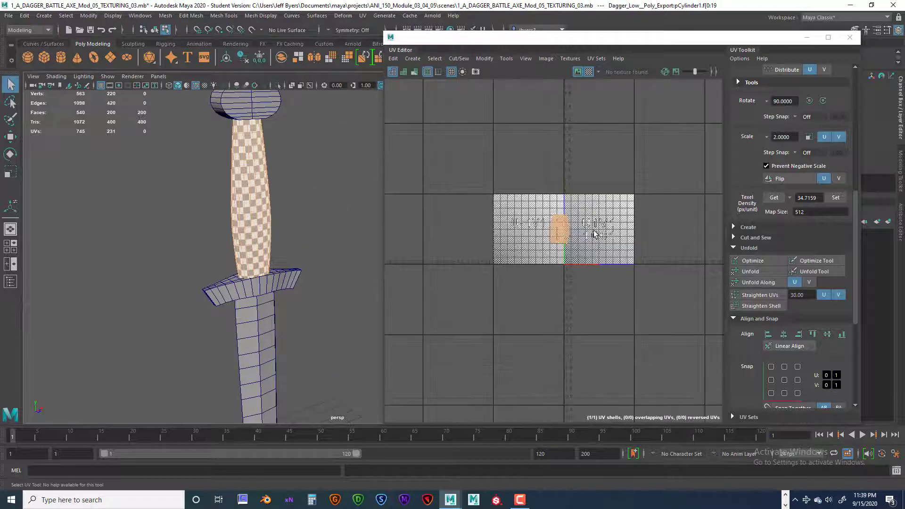
# - Move the grip's UV shell out of the 0–1 space into the U-1V1 tile
pyautogui.click(558, 227)
pyautogui.moveTo(558, 227); pyautogui.dragTo(575, 231, button='right')
pyautogui.press('w')
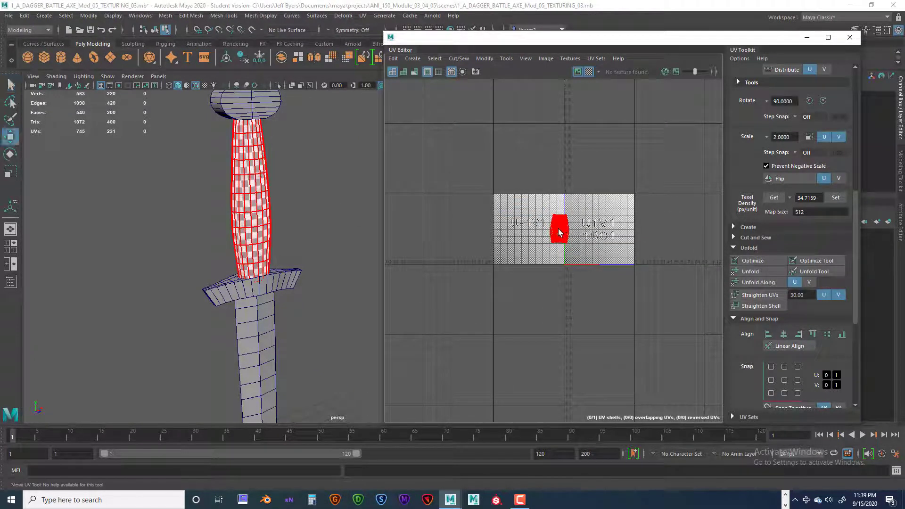
pyautogui.click(564, 232)
pyautogui.moveTo(563, 230); pyautogui.dragTo(537, 220)
# - Select all dagger parts in object mode and compare their checker sizes from the pommel down to the blade
pyautogui.scroll(-3, 214, 195)
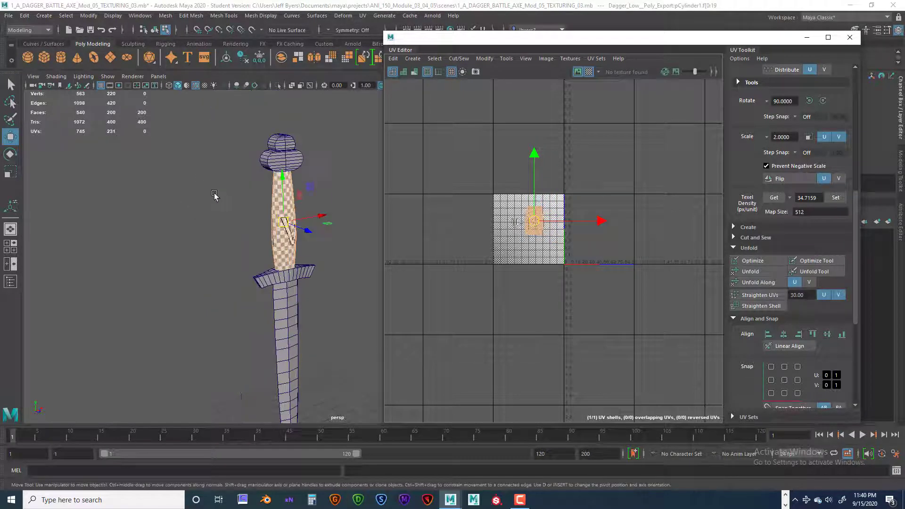
pyautogui.moveTo(278, 156); pyautogui.dragTo(273, 208, button='right')
pyautogui.click(154, 31)
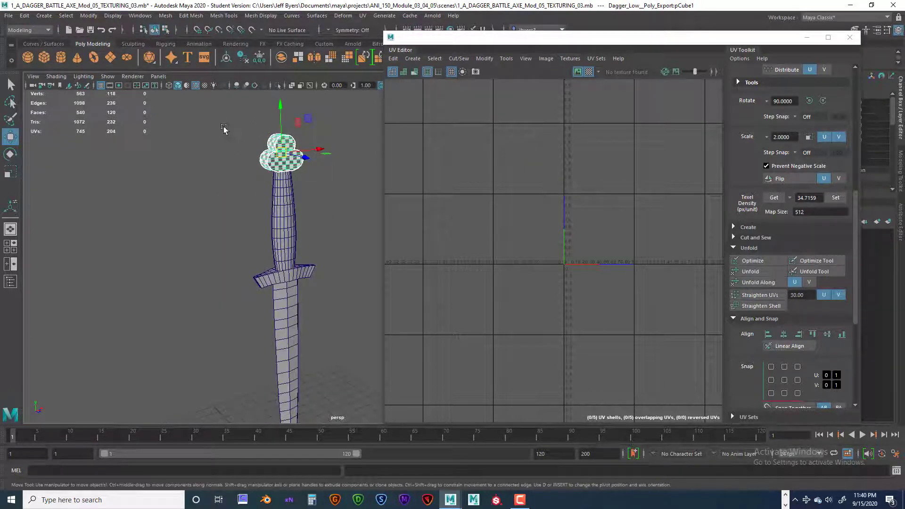
pyautogui.moveTo(221, 118); pyautogui.dragTo(355, 357)
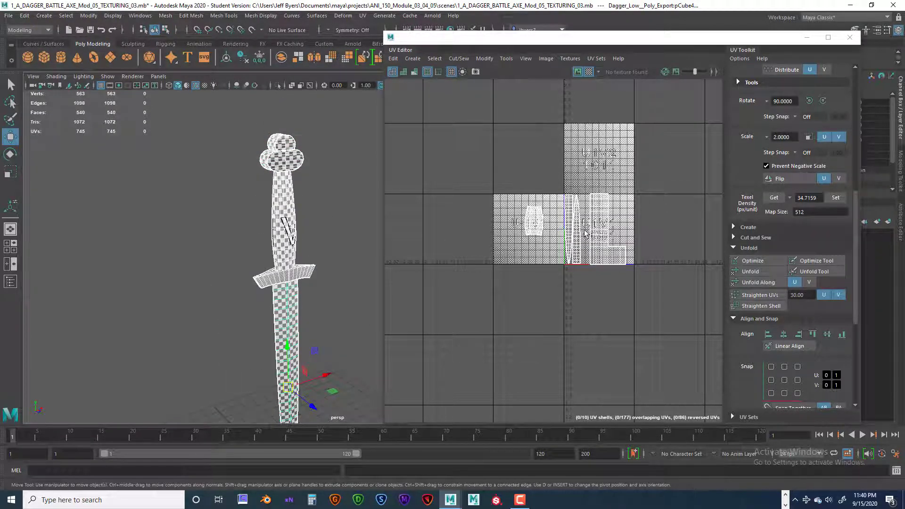
pyautogui.scroll(3, 336, 278)
pyautogui.keyDown('alt'); pyautogui.moveTo(306, 229); pyautogui.dragTo(348, 304, button='middle'); pyautogui.keyUp('alt')
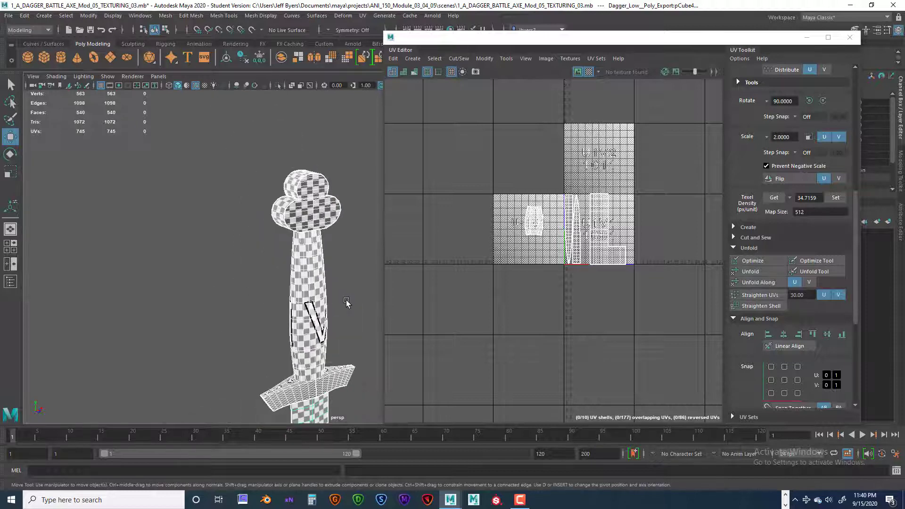
pyautogui.keyDown('alt'); pyautogui.moveTo(346, 301); pyautogui.dragTo(322, 276); pyautogui.keyUp('alt')
pyautogui.scroll(4, 322, 276)
pyautogui.keyDown('alt'); pyautogui.moveTo(304, 233); pyautogui.dragTo(338, 257, button='middle'); pyautogui.keyUp('alt')
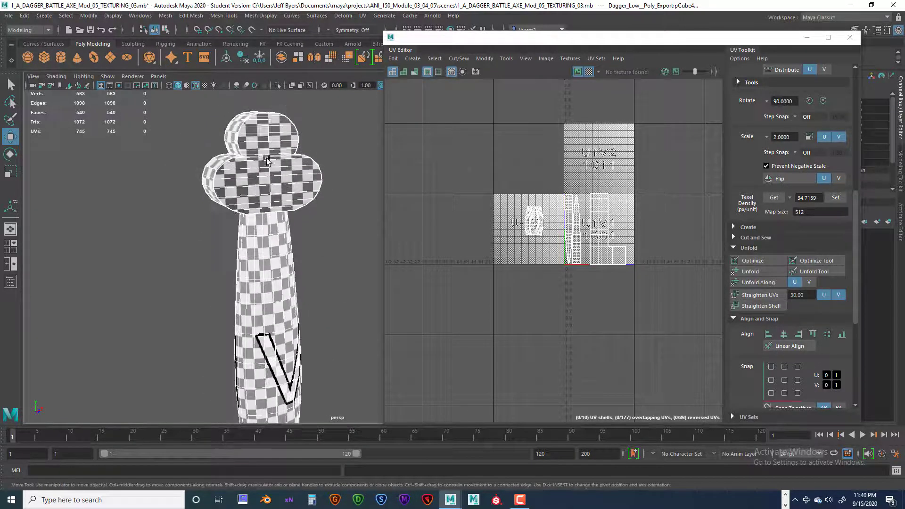
pyautogui.keyDown('alt'); pyautogui.moveTo(315, 203); pyautogui.dragTo(311, 151, button='middle'); pyautogui.keyUp('alt')
pyautogui.keyDown('alt'); pyautogui.moveTo(305, 231); pyautogui.dragTo(301, 186, button='middle'); pyautogui.keyUp('alt')
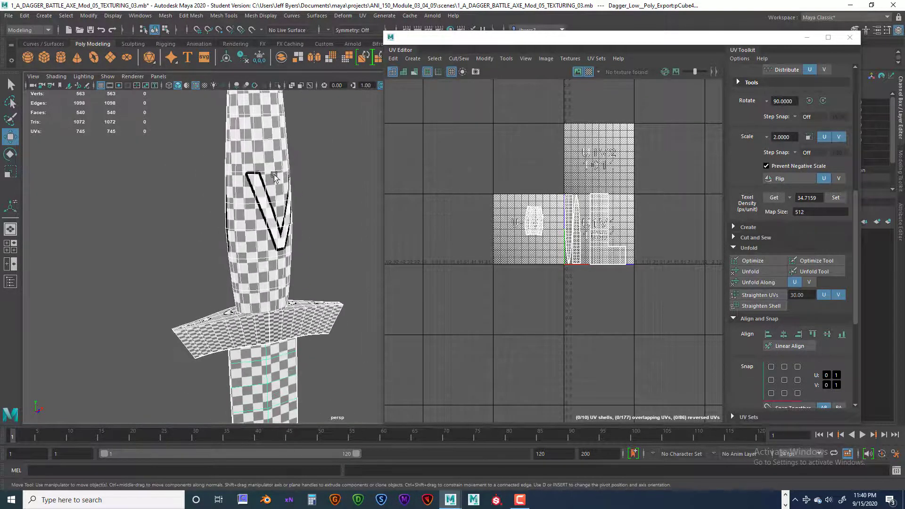
pyautogui.moveTo(302, 222)
pyautogui.keyDown('alt'); pyautogui.mouseDown(button='middle')
pyautogui.moveTo(297, 151)
pyautogui.moveTo(304, 179)
pyautogui.mouseUp(button='middle'); pyautogui.keyUp('alt')
pyautogui.scroll(-3, 301, 193)
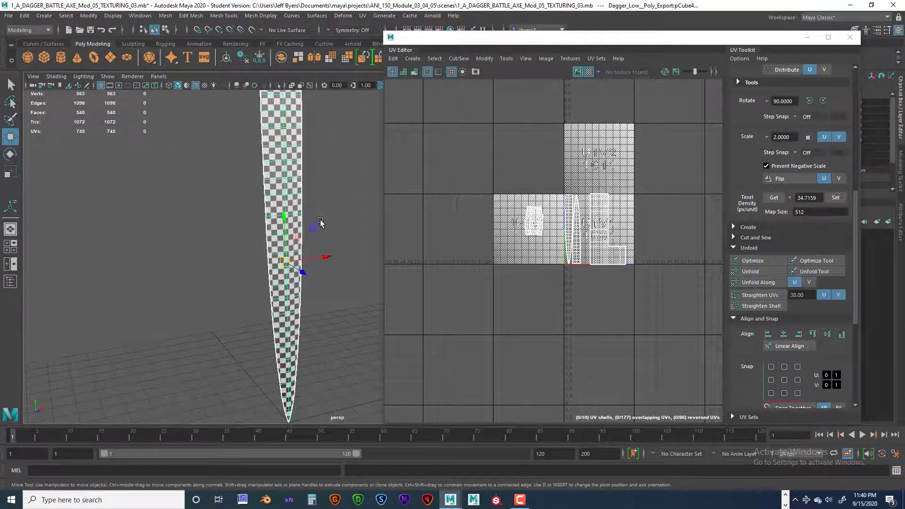
# - Examine the dagger from other angles to compare the crossguard's checker size with the blade and grip
pyautogui.keyDown('alt'); pyautogui.moveTo(320, 222); pyautogui.dragTo(399, 216); pyautogui.keyUp('alt')
pyautogui.keyDown('alt'); pyautogui.moveTo(340, 215); pyautogui.dragTo(211, 247, button='middle'); pyautogui.keyUp('alt')
pyautogui.keyDown('alt'); pyautogui.moveTo(211, 247); pyautogui.dragTo(158, 238); pyautogui.keyUp('alt')
pyautogui.keyDown('alt'); pyautogui.moveTo(226, 219); pyautogui.dragTo(268, 273, button='middle'); pyautogui.keyUp('alt')
pyautogui.keyDown('alt'); pyautogui.moveTo(270, 273); pyautogui.dragTo(458, 311, button='right'); pyautogui.keyUp('alt')
pyautogui.keyDown('alt'); pyautogui.moveTo(223, 225); pyautogui.dragTo(284, 273, button='middle'); pyautogui.keyUp('alt')
pyautogui.keyDown('alt'); pyautogui.moveTo(284, 273); pyautogui.dragTo(375, 297, button='right'); pyautogui.keyUp('alt')
pyautogui.keyDown('alt'); pyautogui.moveTo(242, 242); pyautogui.dragTo(246, 245, button='middle'); pyautogui.keyUp('alt')
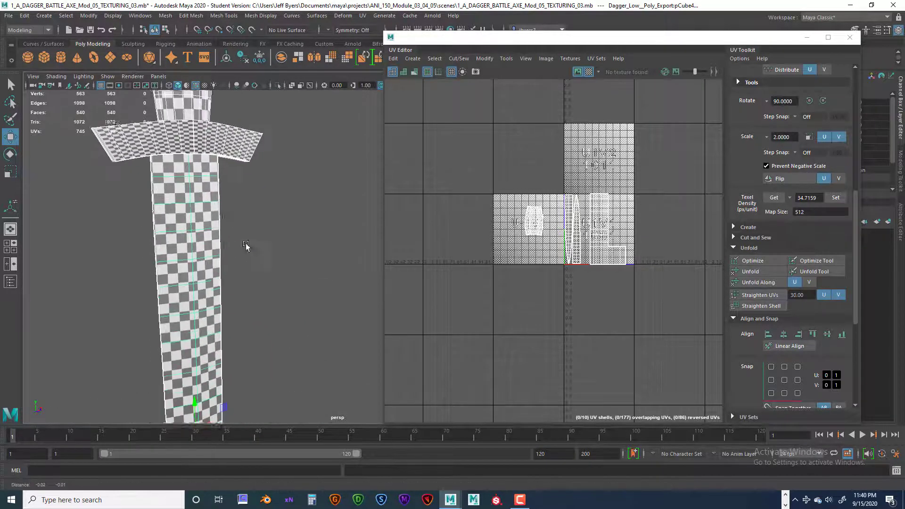
pyautogui.keyDown('alt'); pyautogui.moveTo(246, 245); pyautogui.dragTo(277, 251); pyautogui.keyUp('alt')
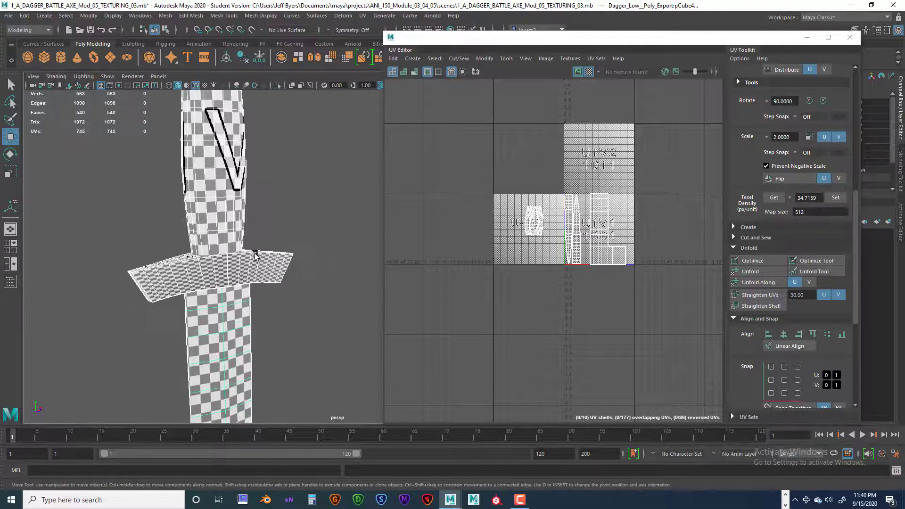
# - Apply an Automatic UV projection to the crossguard and hide the checker map
pyautogui.moveTo(258, 240); pyautogui.dragTo(245, 299, button='right')
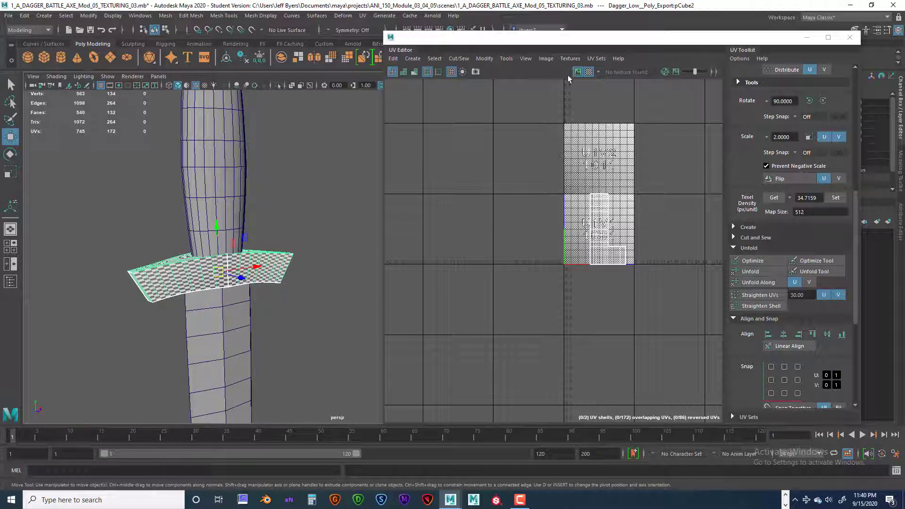
pyautogui.click(363, 16)
pyautogui.click(380, 70)
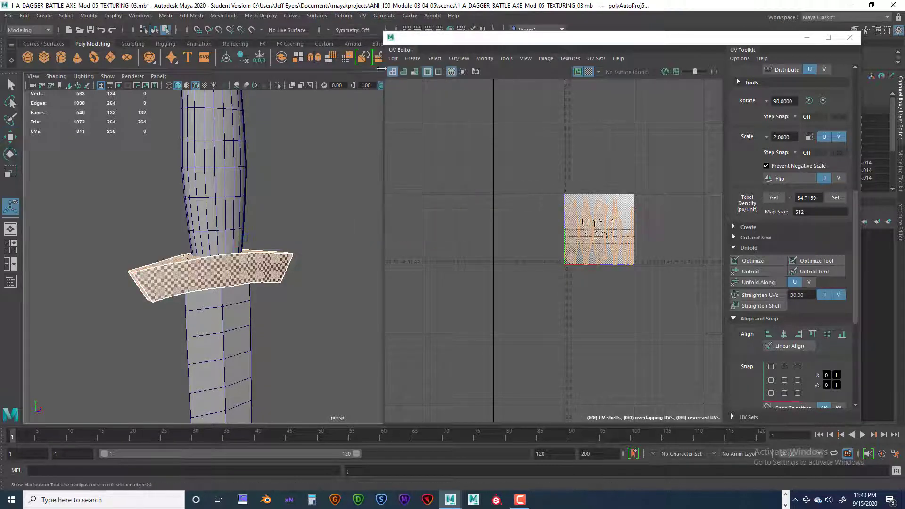
pyautogui.scroll(4, 646, 265)
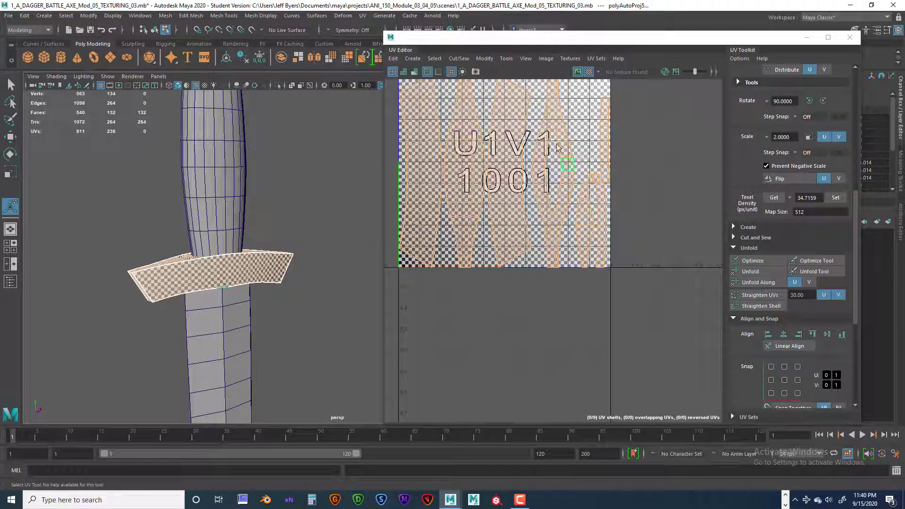
pyautogui.keyDown('alt'); pyautogui.moveTo(583, 204); pyautogui.dragTo(607, 304, button='middle'); pyautogui.keyUp('alt')
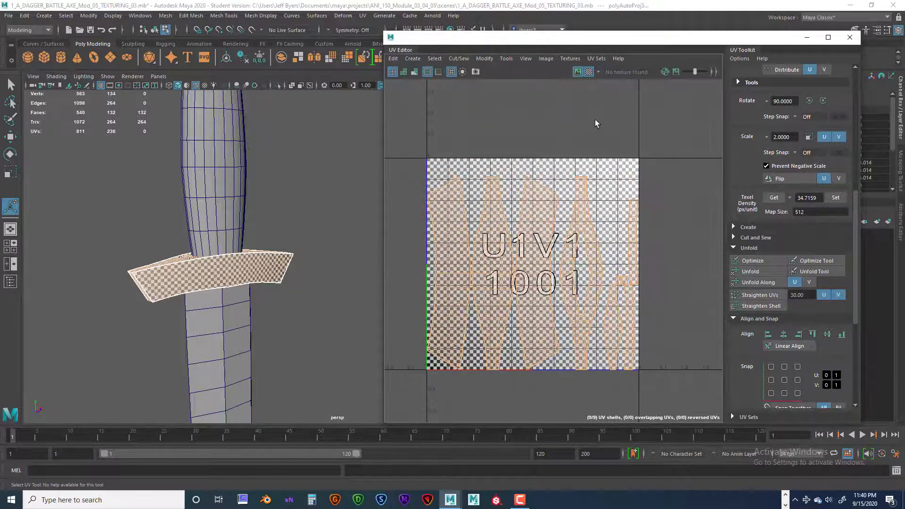
pyautogui.click(589, 71)
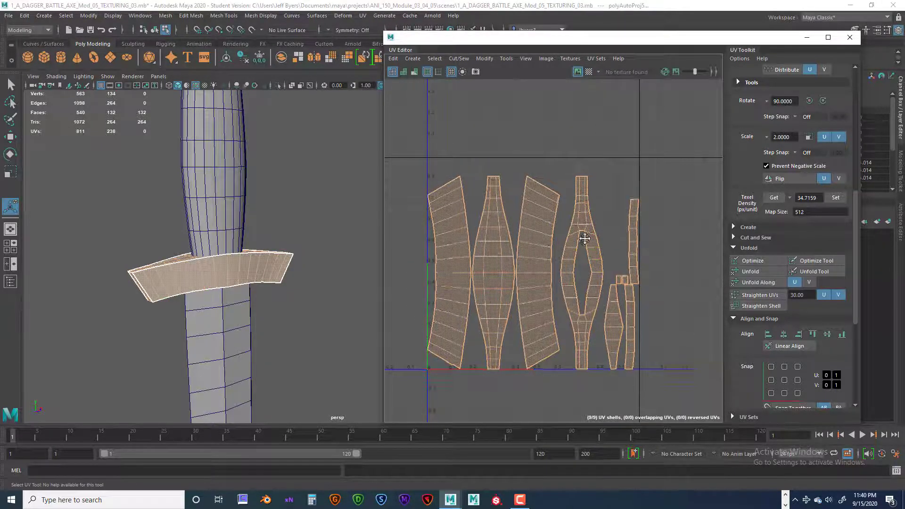
# - Unfold all of the crossguard's UV shells and set their texel density to 34.7159 at map size 512
pyautogui.keyDown('alt'); pyautogui.moveTo(582, 241); pyautogui.dragTo(587, 214, button='middle'); pyautogui.keyUp('alt')
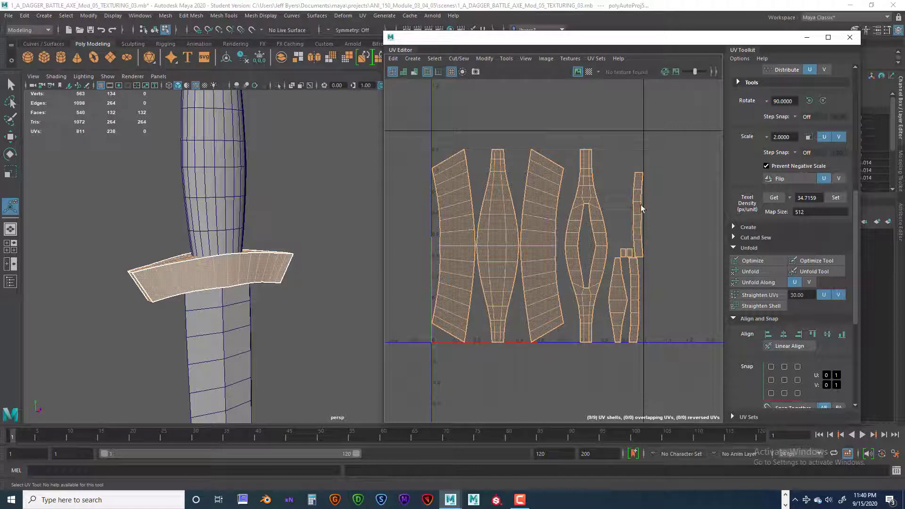
pyautogui.keyDown('alt'); pyautogui.moveTo(284, 293); pyautogui.dragTo(285, 226); pyautogui.keyUp('alt')
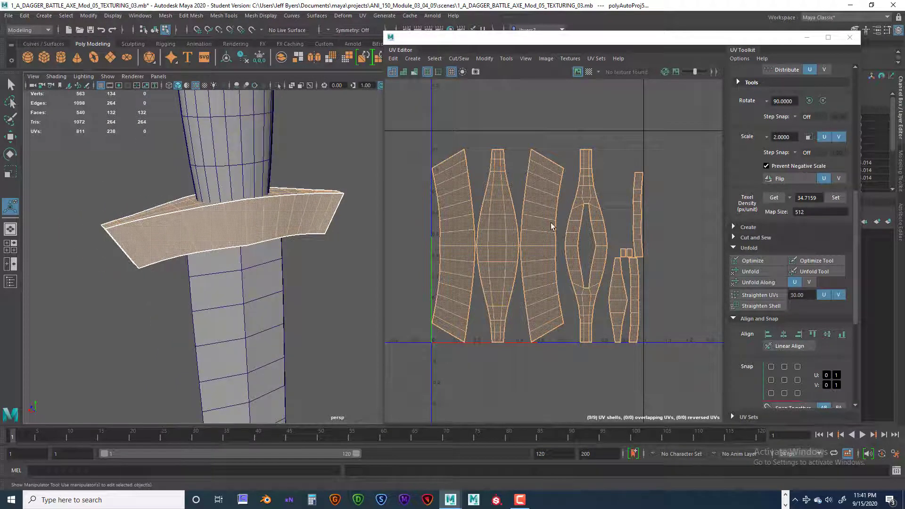
pyautogui.moveTo(549, 225); pyautogui.dragTo(516, 208, button='right')
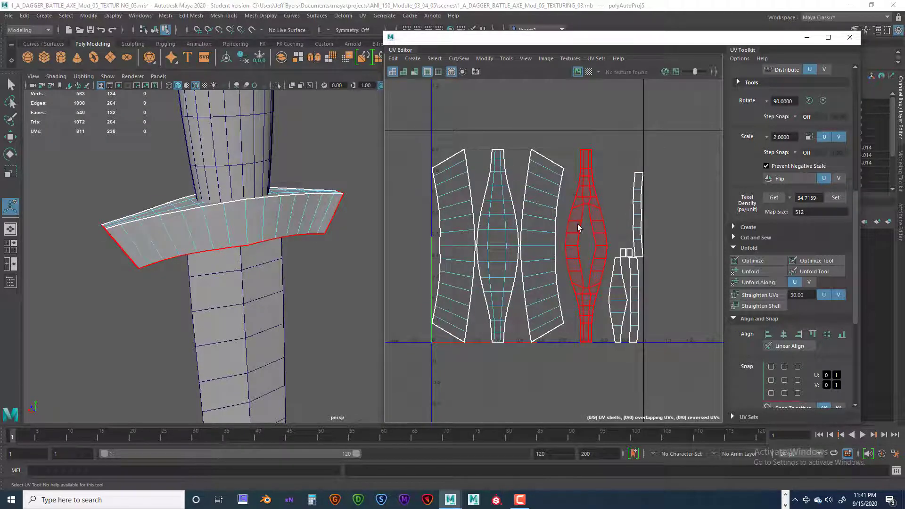
pyautogui.click(556, 214)
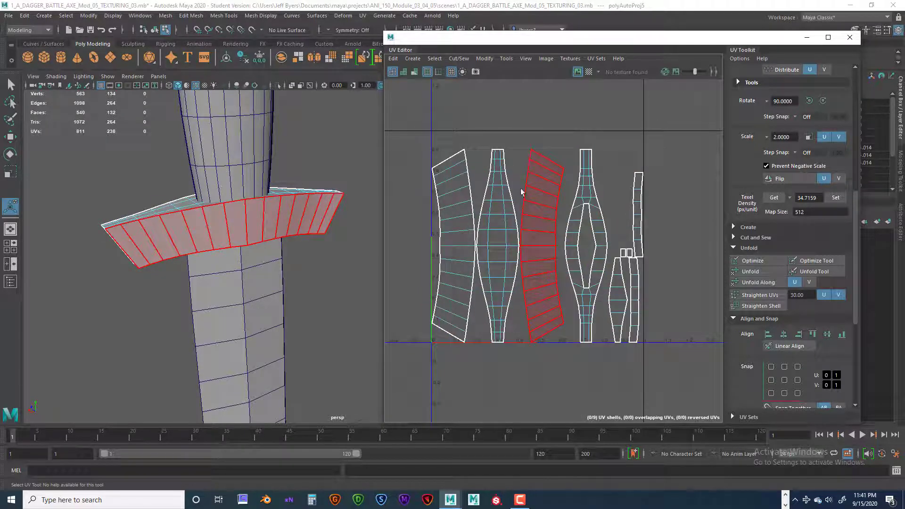
pyautogui.moveTo(423, 114); pyautogui.dragTo(689, 357)
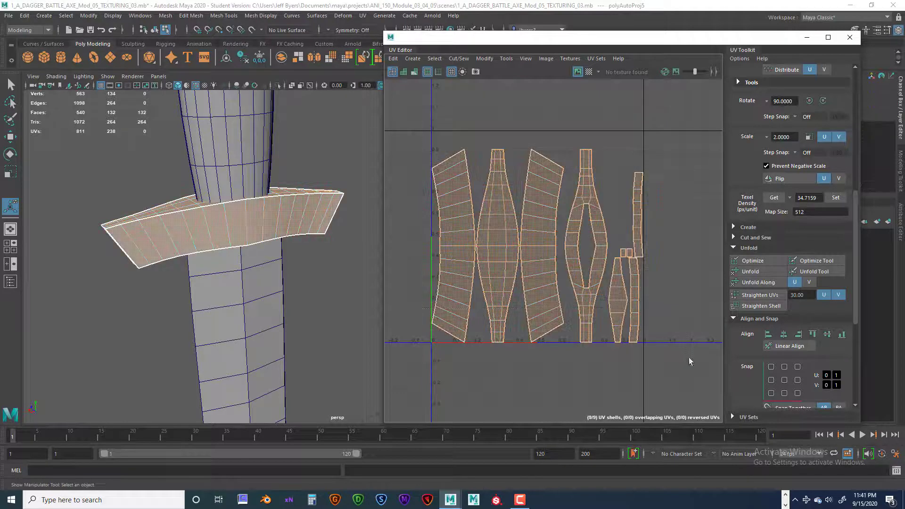
pyautogui.click(755, 270)
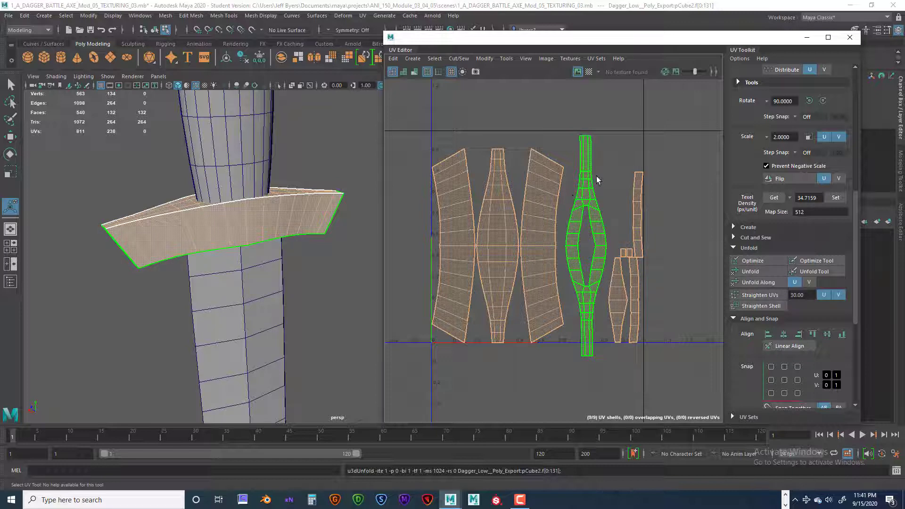
pyautogui.moveTo(409, 98); pyautogui.dragTo(664, 362)
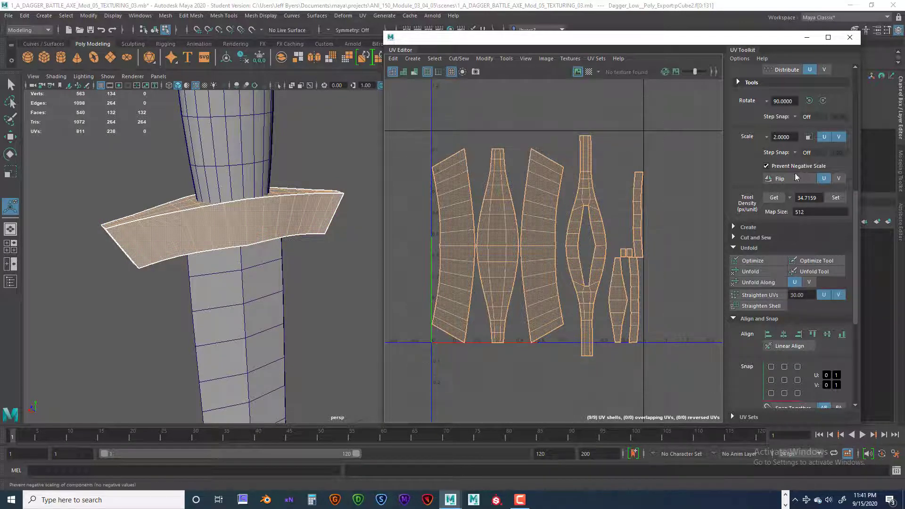
pyautogui.click(836, 197)
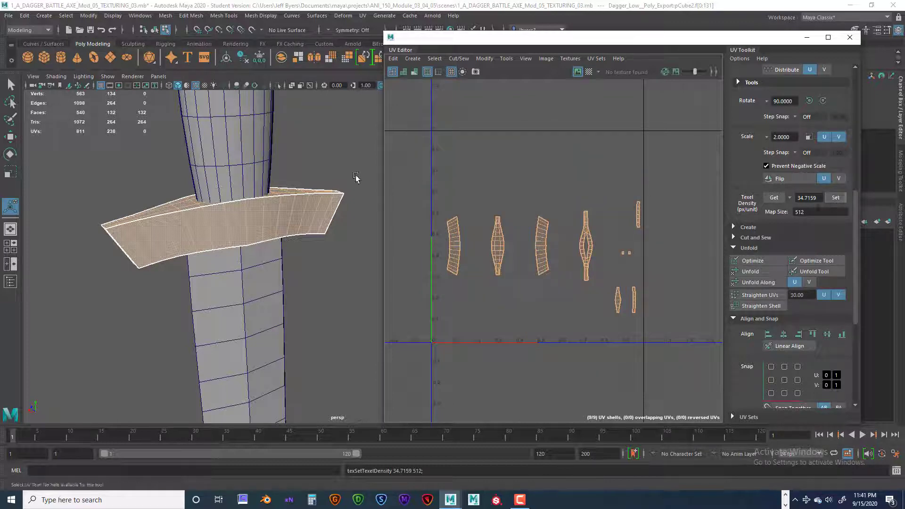
# - Switch to object selection and select all parts of the dagger, from the pommel to the blade
pyautogui.scroll(-6, 302, 174)
pyautogui.keyDown('alt'); pyautogui.moveTo(299, 215); pyautogui.dragTo(324, 220); pyautogui.keyUp('alt')
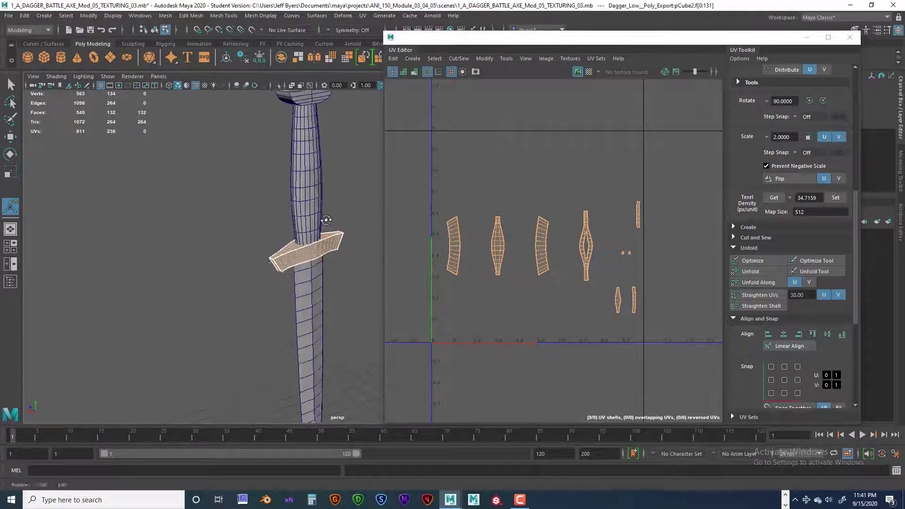
pyautogui.keyDown('alt'); pyautogui.moveTo(320, 215); pyautogui.dragTo(238, 207, button='middle'); pyautogui.keyUp('alt')
pyautogui.scroll(-4, 246, 184)
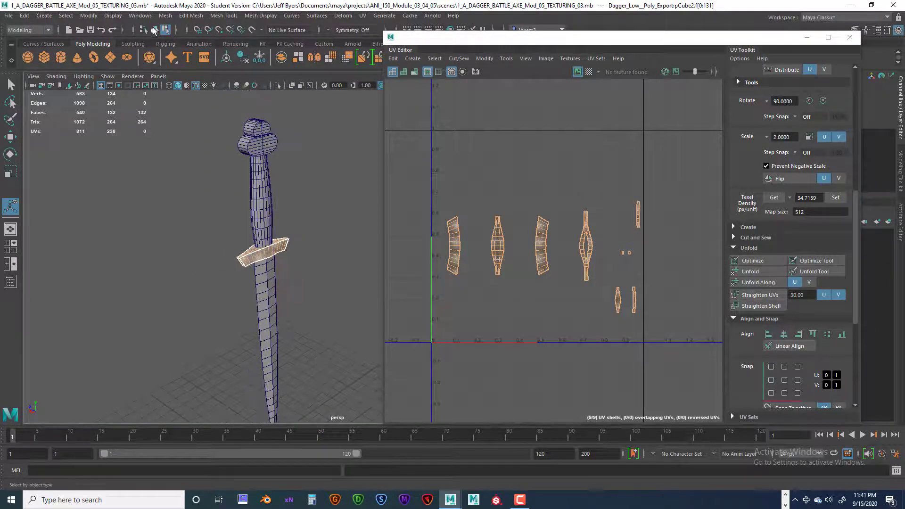
pyautogui.click(155, 31)
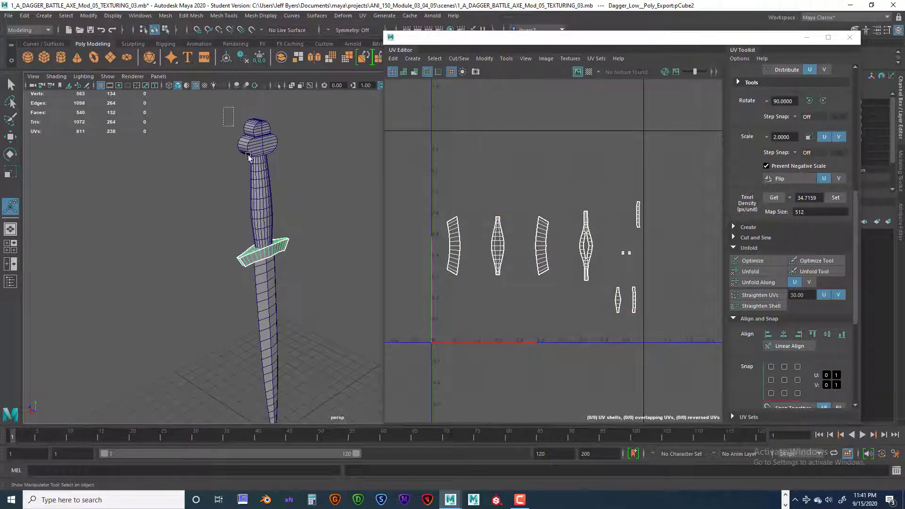
pyautogui.moveTo(249, 157); pyautogui.dragTo(335, 380)
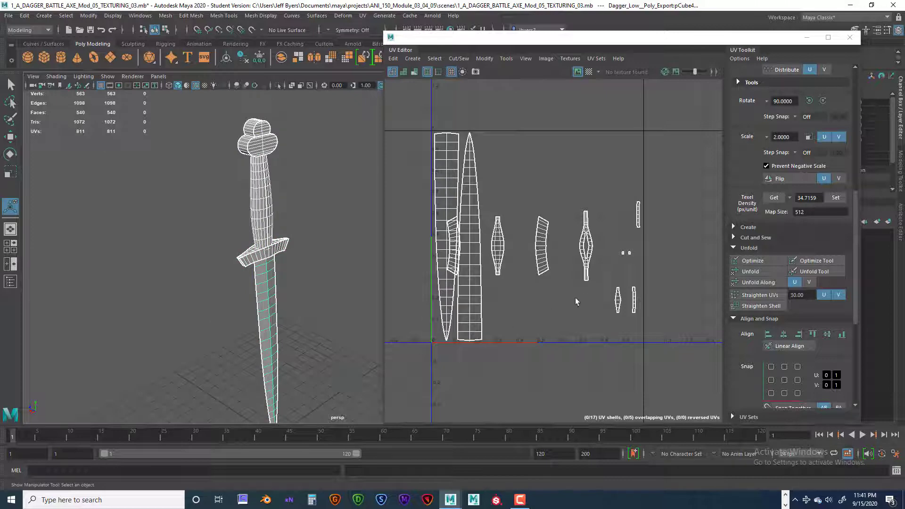
# - Move the blade's two UV shells out of the 0–1 space into the U2V1 tile
pyautogui.scroll(-3, 574, 287)
pyautogui.scroll(3, 528, 241)
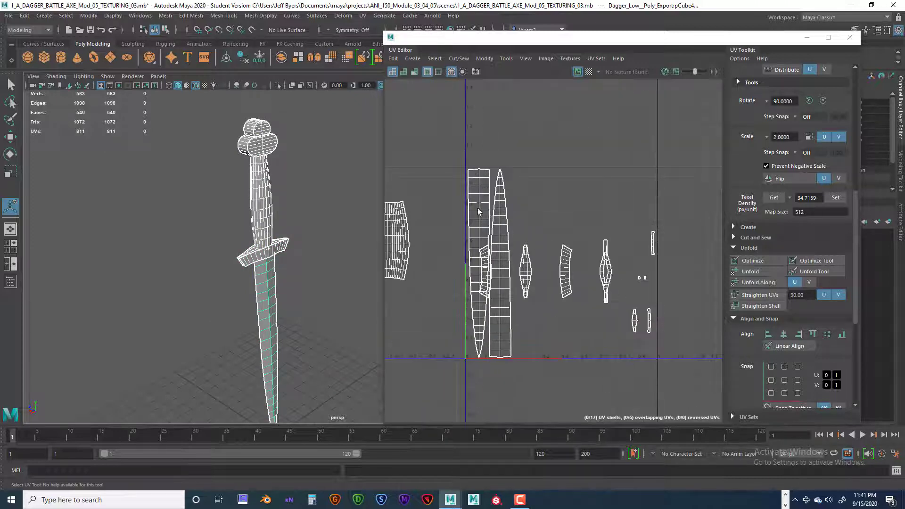
pyautogui.moveTo(476, 210); pyautogui.dragTo(436, 204, button='right')
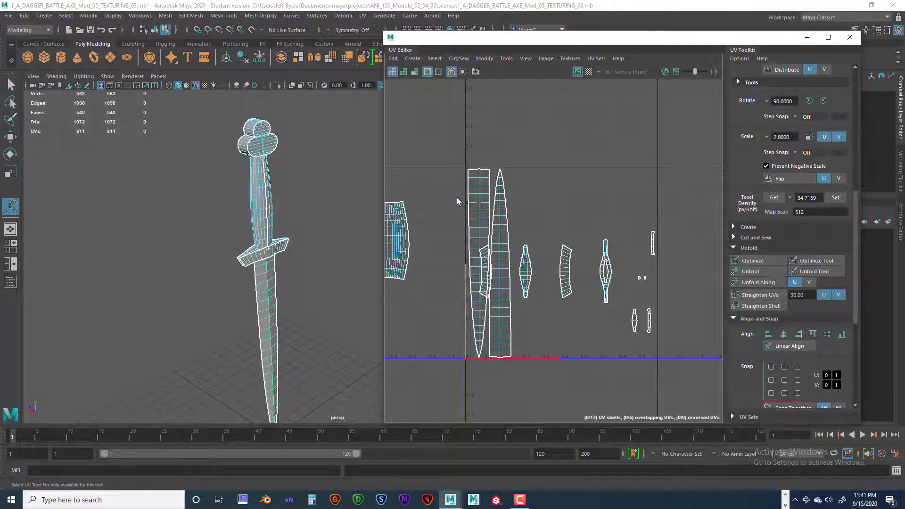
pyautogui.click(506, 225)
pyautogui.scroll(-4, 502, 256)
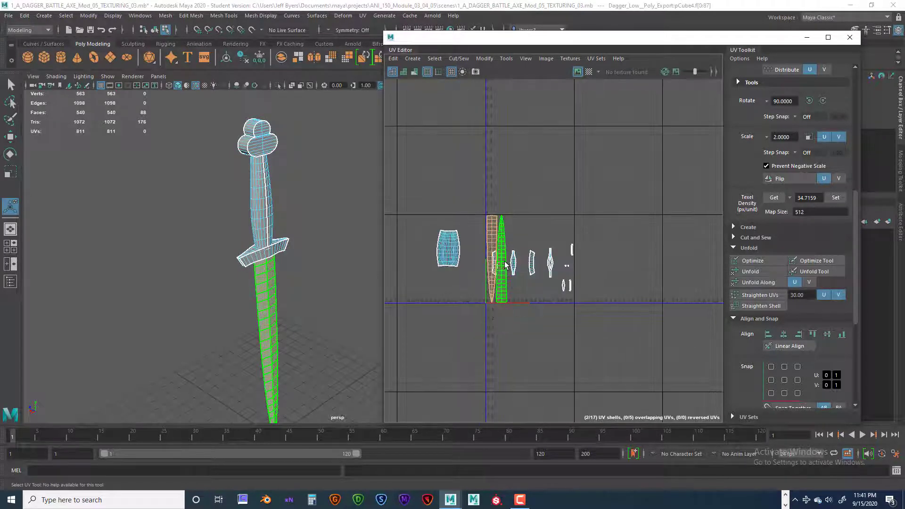
pyautogui.press('w')
pyautogui.moveTo(562, 259); pyautogui.dragTo(685, 258)
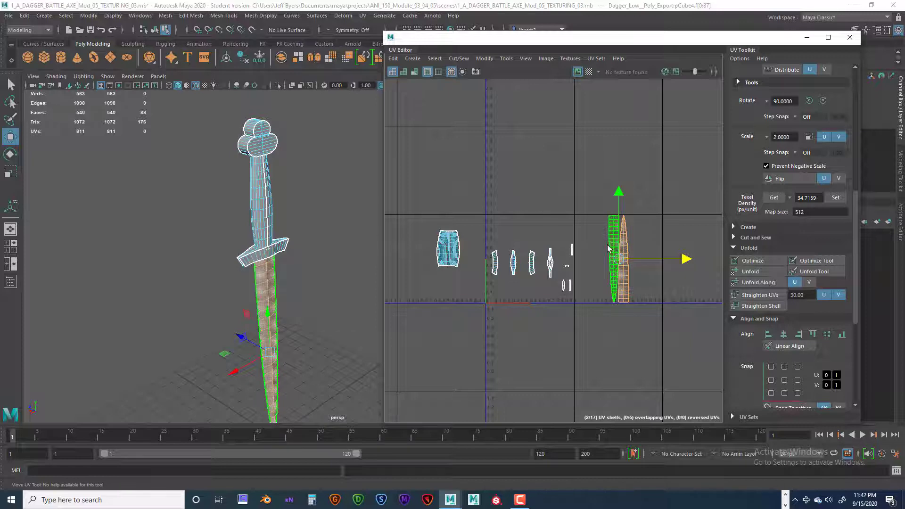
# - Show the checker map and compare the checker size across the pommel, grip, crossguard and blade
pyautogui.scroll(-3, 562, 241)
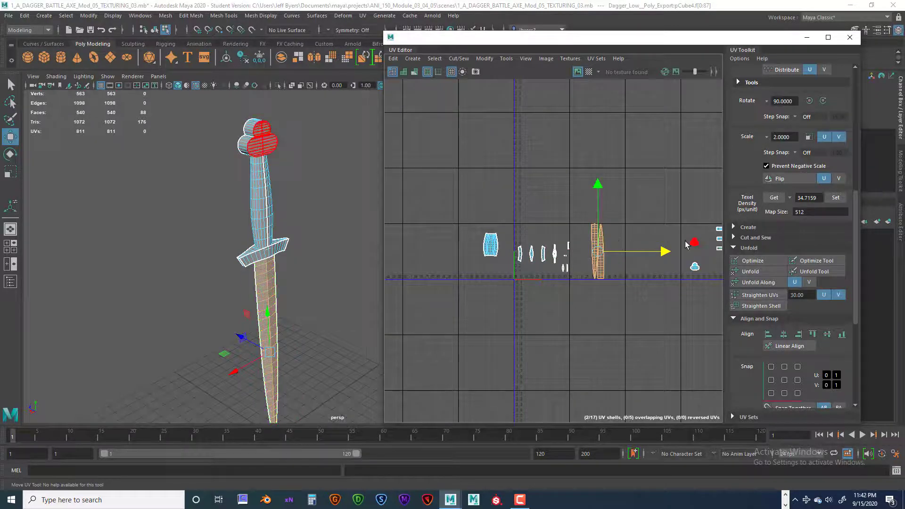
pyautogui.scroll(-1, 656, 217)
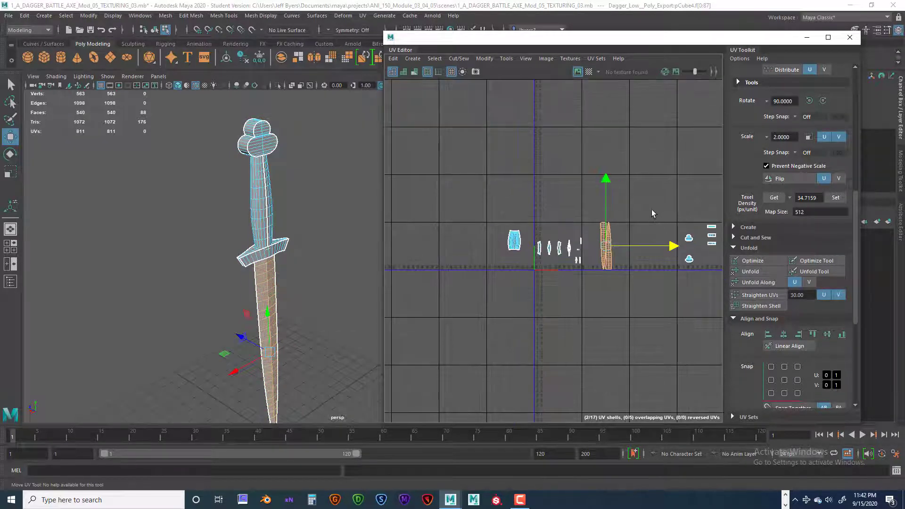
pyautogui.keyDown('alt'); pyautogui.moveTo(654, 202); pyautogui.dragTo(576, 195, button='middle'); pyautogui.keyUp('alt')
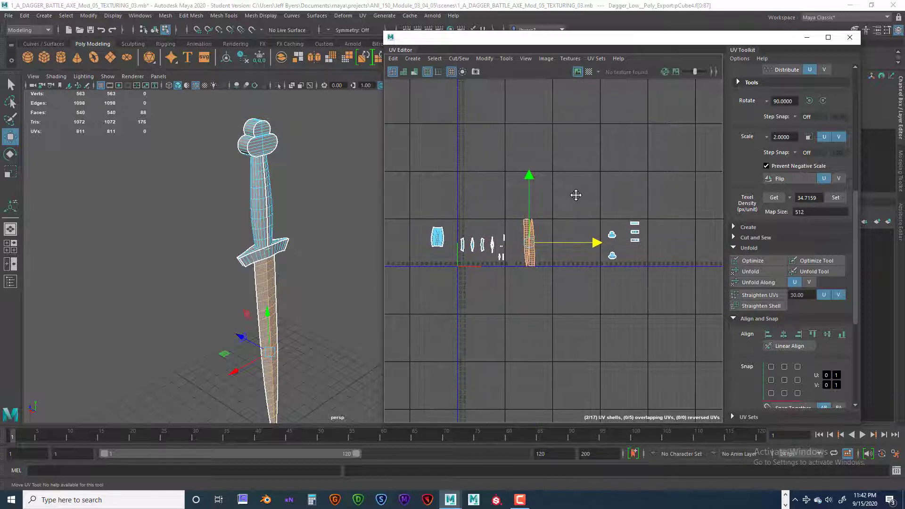
pyautogui.click(589, 72)
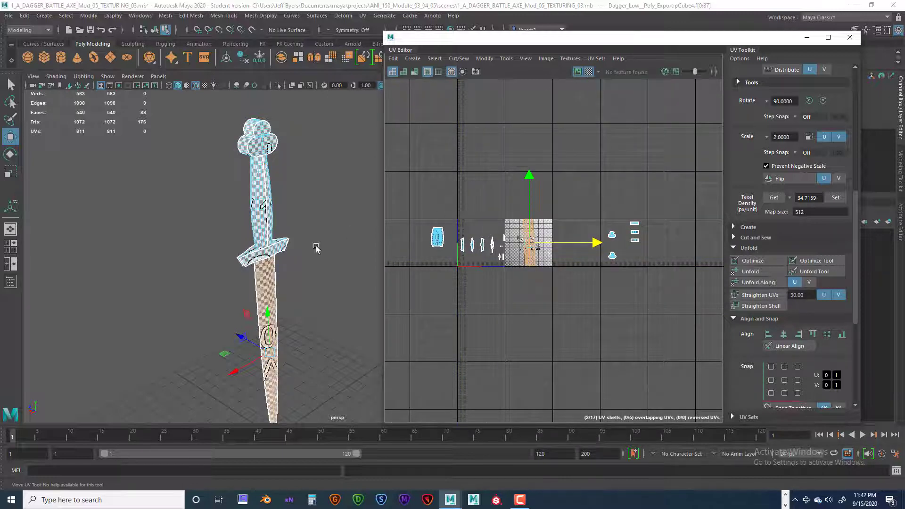
pyautogui.scroll(1, 311, 250)
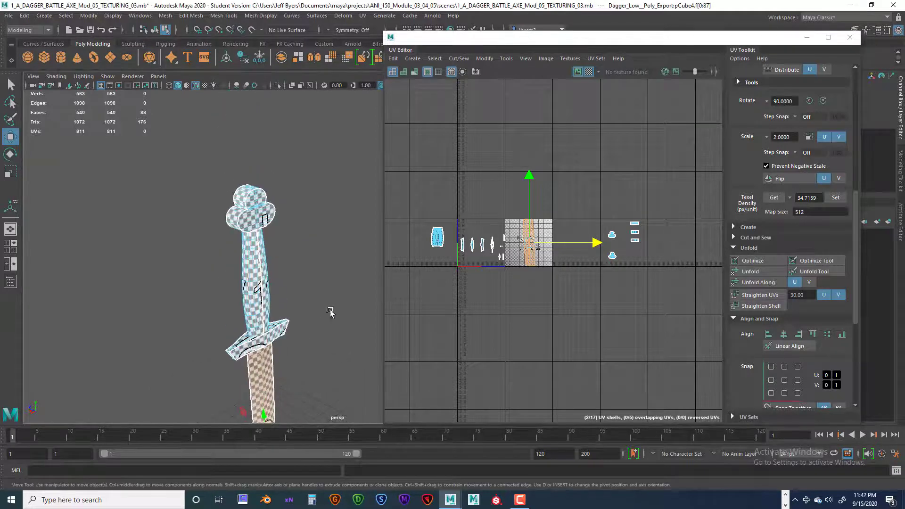
pyautogui.scroll(5, 335, 303)
pyautogui.scroll(6, 300, 272)
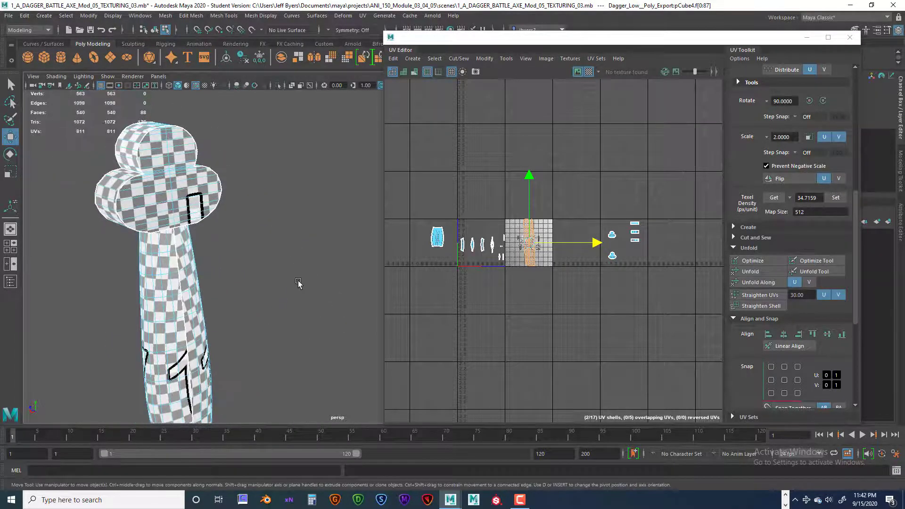
pyautogui.keyDown('alt'); pyautogui.moveTo(265, 270); pyautogui.dragTo(174, 312); pyautogui.keyUp('alt')
pyautogui.moveTo(173, 312)
pyautogui.keyDown('alt'); pyautogui.mouseDown(button='middle')
pyautogui.moveTo(172, 222)
pyautogui.moveTo(195, 300)
pyautogui.moveTo(201, 229)
pyautogui.mouseUp(button='middle'); pyautogui.keyUp('alt')
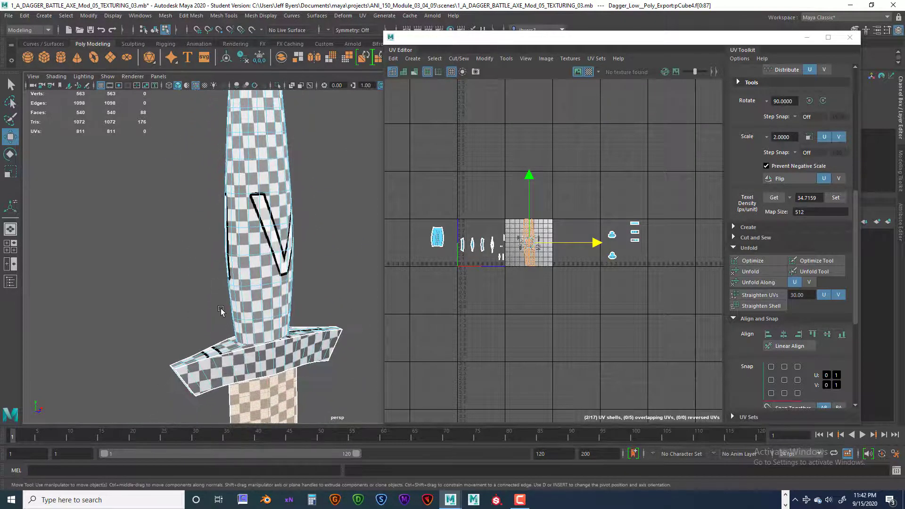
pyautogui.keyDown('alt'); pyautogui.moveTo(220, 312); pyautogui.dragTo(219, 214, button='middle'); pyautogui.keyUp('alt')
pyautogui.moveTo(219, 338)
pyautogui.keyDown('alt'); pyautogui.mouseDown(button='middle')
pyautogui.moveTo(222, 242)
pyautogui.moveTo(210, 313)
pyautogui.moveTo(196, 165)
pyautogui.mouseUp(button='middle'); pyautogui.keyUp('alt')
pyautogui.moveTo(208, 290)
pyautogui.keyDown('alt'); pyautogui.mouseDown(button='middle')
pyautogui.moveTo(205, 196)
pyautogui.moveTo(210, 369)
pyautogui.mouseUp(button='middle'); pyautogui.keyUp('alt')
pyautogui.keyDown('alt'); pyautogui.moveTo(190, 208); pyautogui.dragTo(222, 338, button='middle'); pyautogui.keyUp('alt')
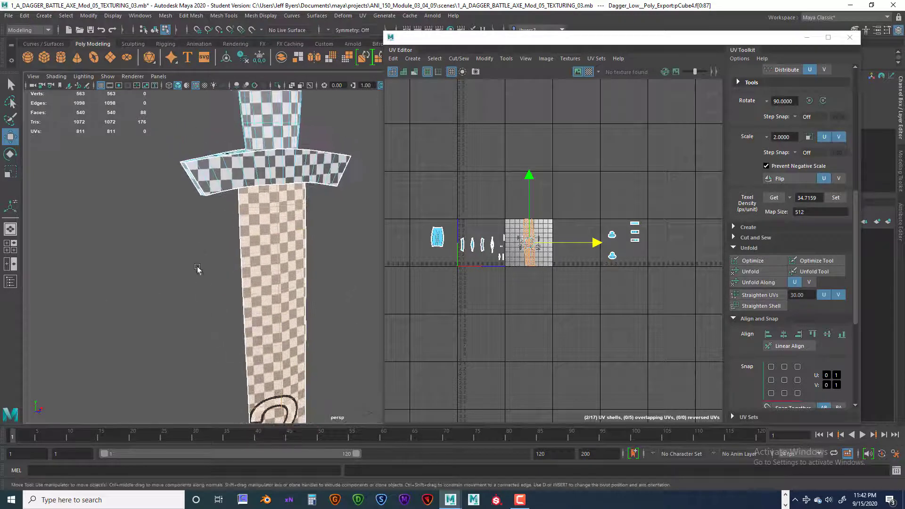
pyautogui.keyDown('alt'); pyautogui.moveTo(198, 267); pyautogui.dragTo(203, 364, button='middle'); pyautogui.keyUp('alt')
pyautogui.keyDown('alt'); pyautogui.moveTo(203, 364); pyautogui.dragTo(201, 308, button='right'); pyautogui.keyUp('alt')
pyautogui.keyDown('alt'); pyautogui.moveTo(188, 252); pyautogui.dragTo(165, 333, button='middle'); pyautogui.keyUp('alt')
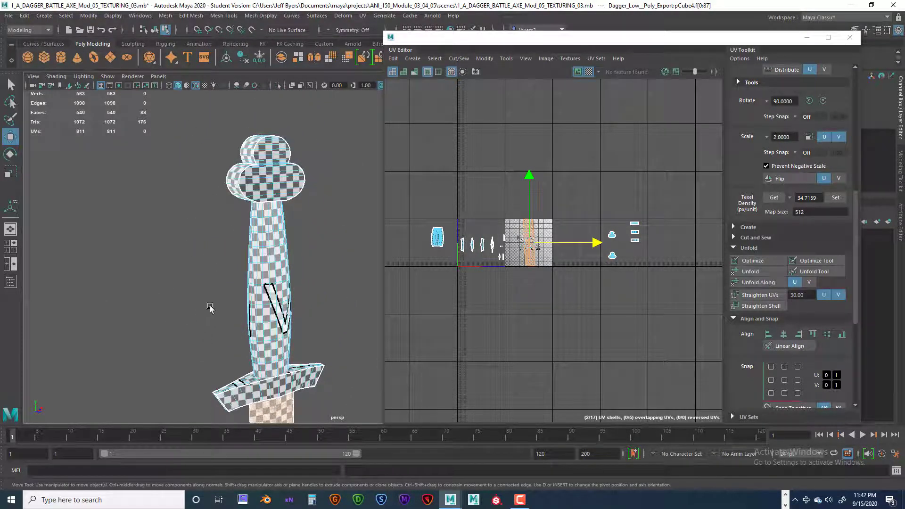
# - Deselect the blade's shells and examine which UV tile each dagger part occupies with the checker map shown
pyautogui.rightClick(527, 229)
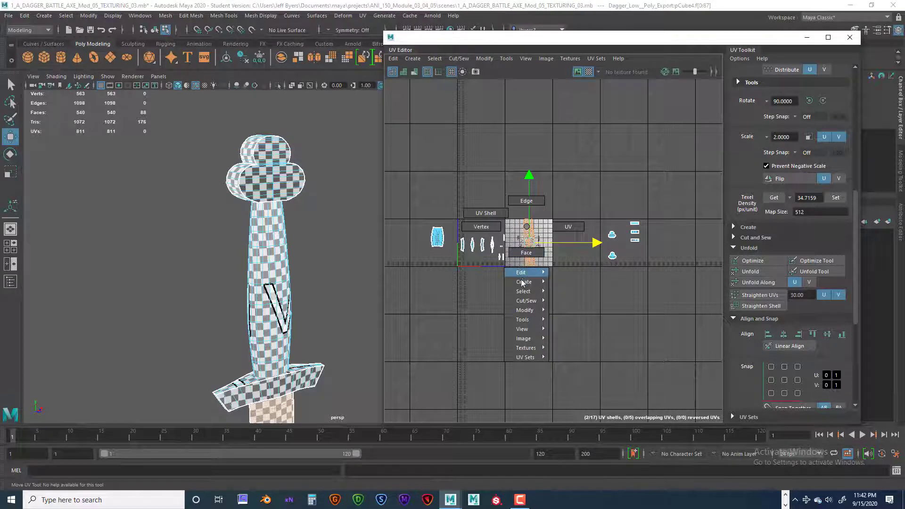
pyautogui.click(525, 214)
pyautogui.scroll(3, 548, 230)
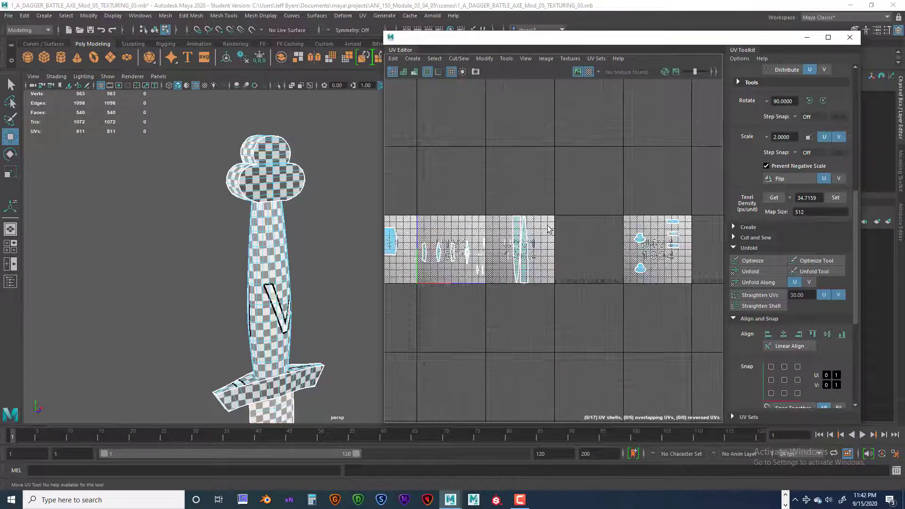
pyautogui.scroll(-1, 536, 259)
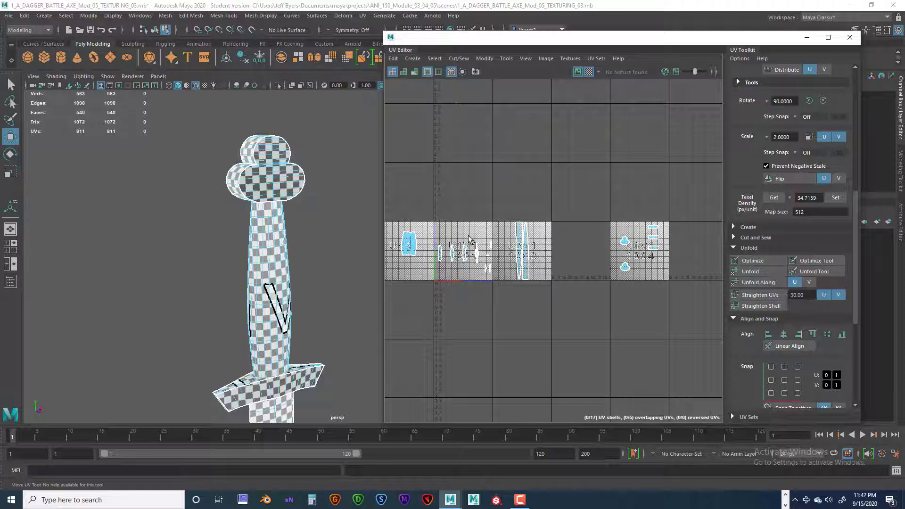
pyautogui.scroll(-1, 527, 262)
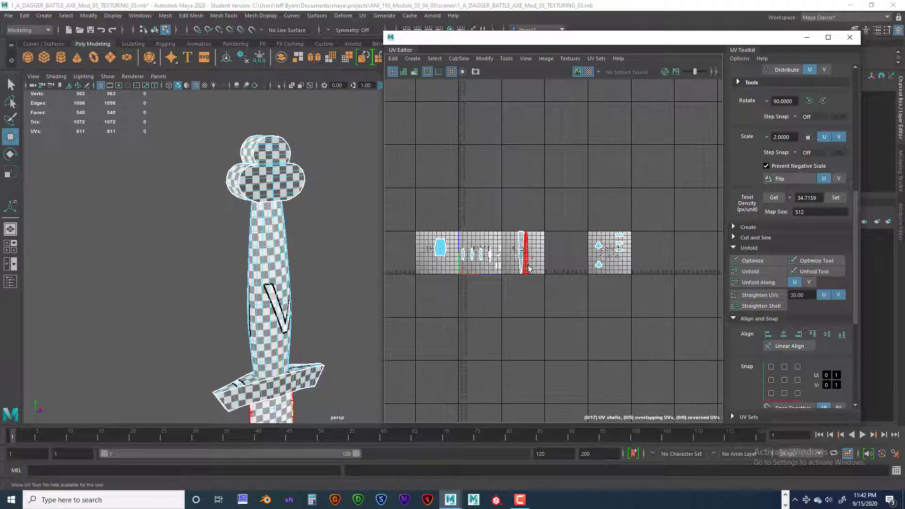
pyautogui.scroll(3, 454, 292)
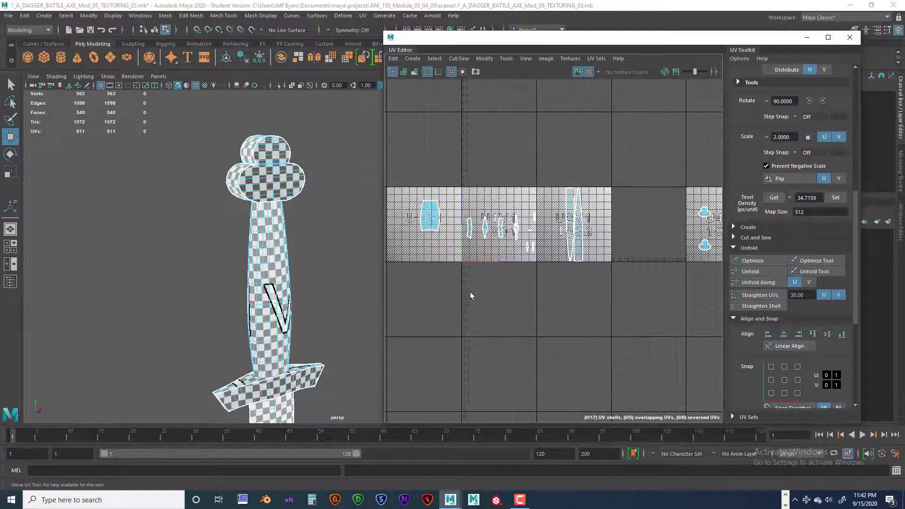
pyautogui.keyDown('alt'); pyautogui.moveTo(503, 281); pyautogui.dragTo(556, 305, button='middle'); pyautogui.keyUp('alt')
pyautogui.scroll(2, 556, 304)
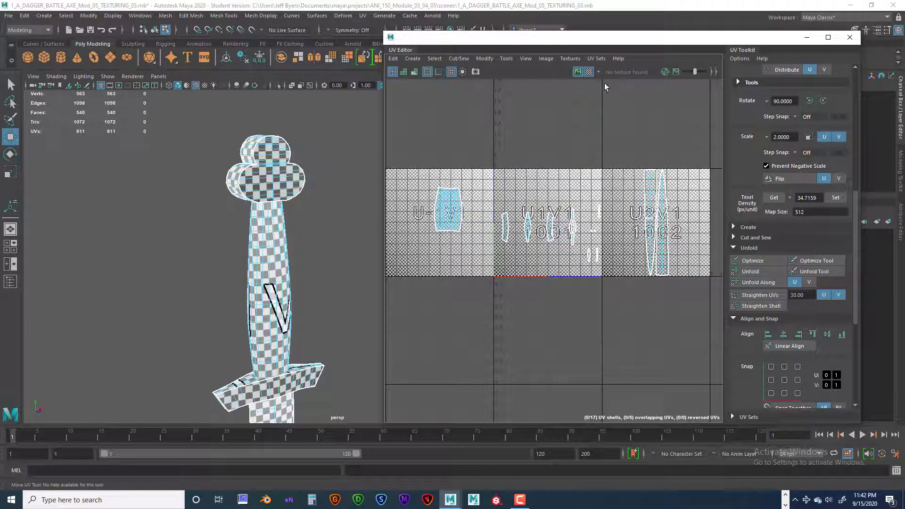
# - Hide the checker map and look over the shell layout across the tiles, from the grip to the pommel
pyautogui.click(588, 70)
pyautogui.keyDown('alt'); pyautogui.moveTo(566, 237); pyautogui.dragTo(566, 256, button='middle'); pyautogui.keyUp('alt')
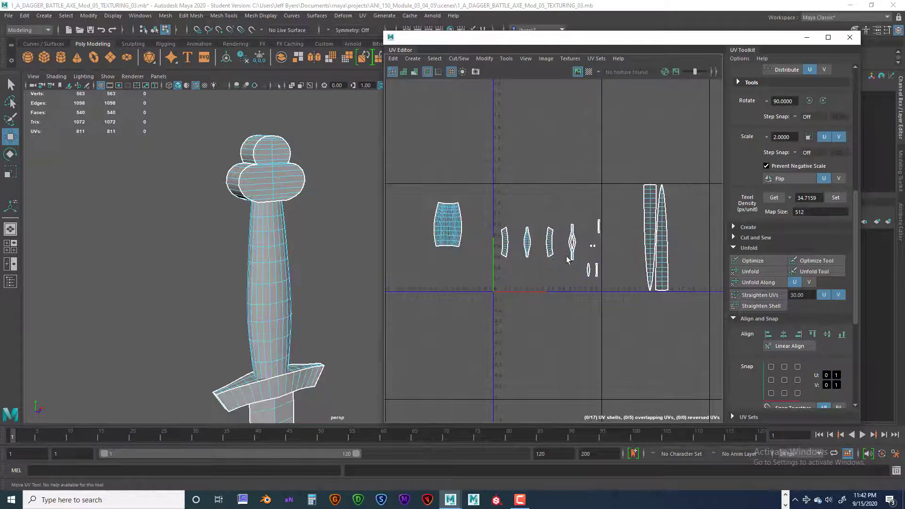
pyautogui.scroll(3, 566, 258)
pyautogui.keyDown('alt'); pyautogui.moveTo(496, 301); pyautogui.dragTo(521, 316, button='middle'); pyautogui.keyUp('alt')
pyautogui.scroll(-4, 516, 258)
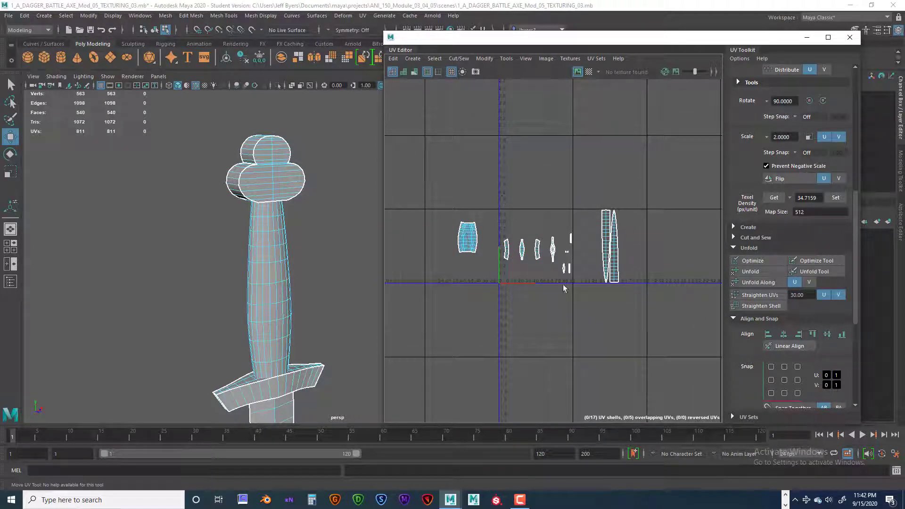
pyautogui.keyDown('alt'); pyautogui.moveTo(532, 284); pyautogui.dragTo(447, 302, button='middle'); pyautogui.keyUp('alt')
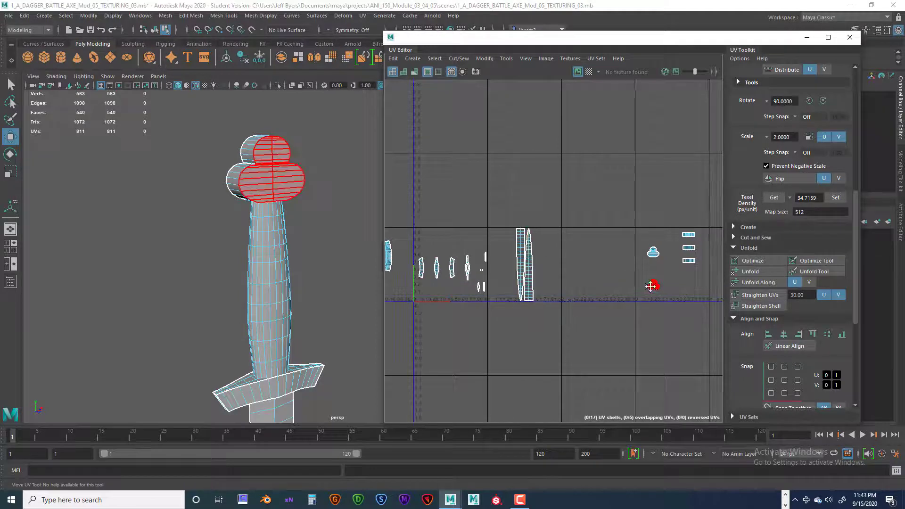
pyautogui.keyDown('alt'); pyautogui.moveTo(651, 286); pyautogui.dragTo(685, 299, button='middle'); pyautogui.keyUp('alt')
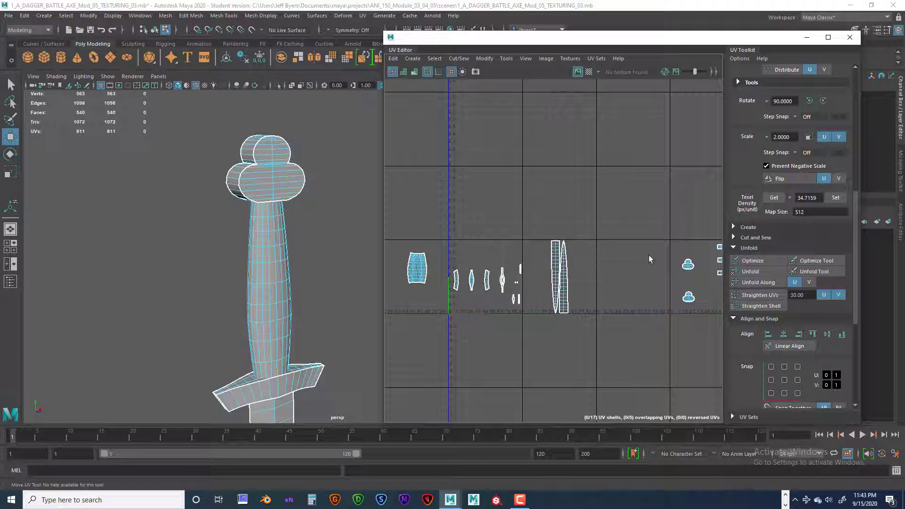
# - Move the blade's two UV shells up into the U1V2 tile and the crossguard's shells from the 0–1 space into U2V1
pyautogui.keyDown('alt'); pyautogui.moveTo(630, 272); pyautogui.dragTo(646, 242, button='middle'); pyautogui.keyUp('alt')
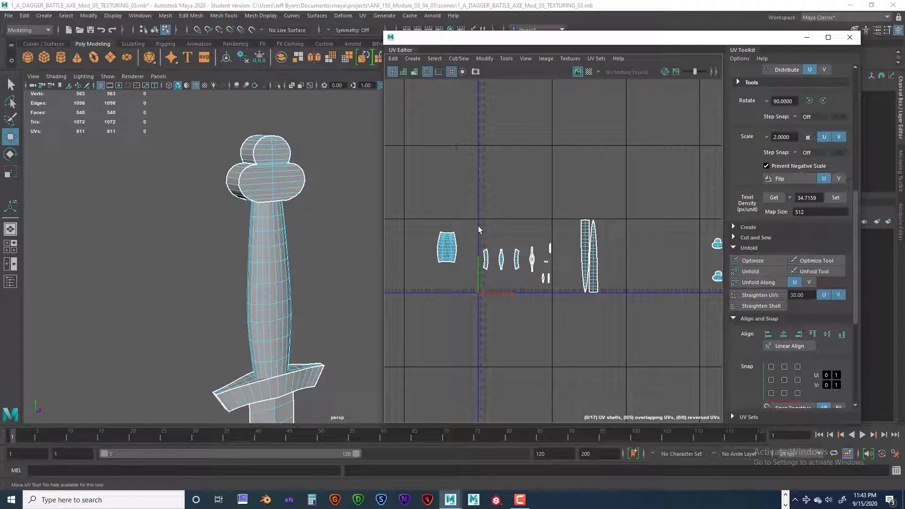
pyautogui.moveTo(509, 258); pyautogui.dragTo(563, 294)
pyautogui.moveTo(570, 191); pyautogui.dragTo(628, 325)
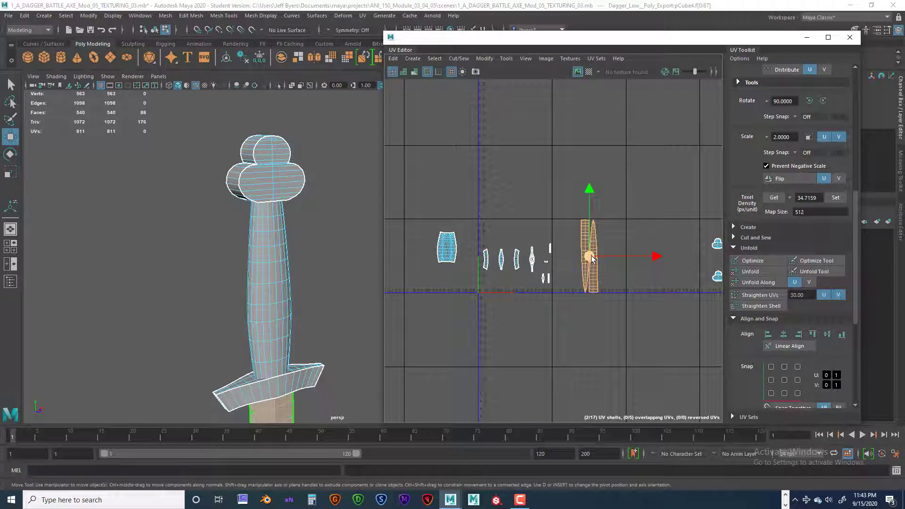
pyautogui.moveTo(593, 259); pyautogui.dragTo(502, 186)
pyautogui.moveTo(477, 234); pyautogui.dragTo(557, 287)
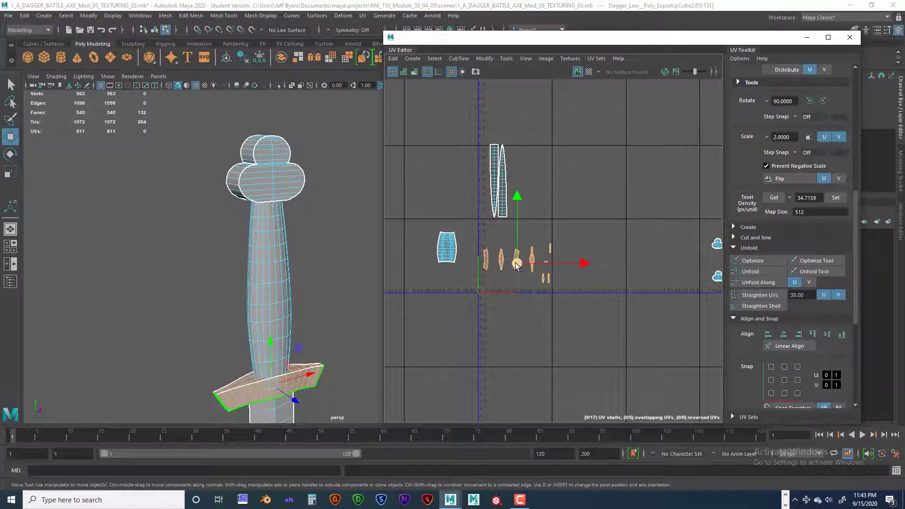
pyautogui.moveTo(517, 265); pyautogui.dragTo(586, 259)
pyautogui.scroll(-3, 586, 257)
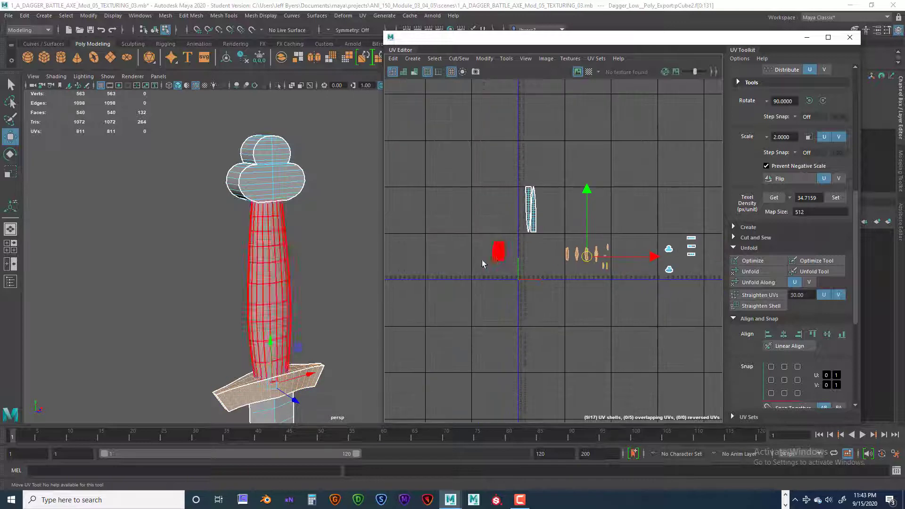
# - Rotate the grip's UV shell slightly so it stands upright and apply Orient Shells to it
pyautogui.moveTo(482, 260); pyautogui.dragTo(516, 221)
pyautogui.scroll(4, 552, 275)
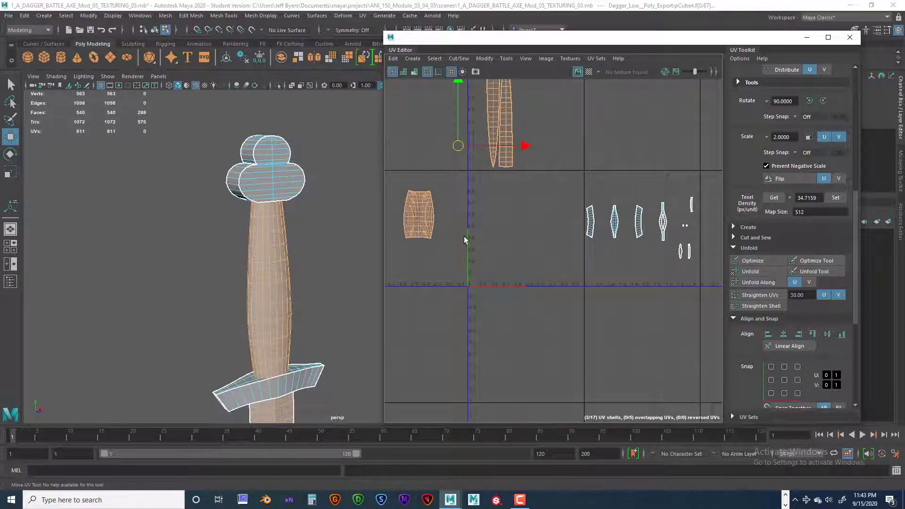
pyautogui.keyDown('alt'); pyautogui.moveTo(465, 239); pyautogui.dragTo(579, 291, button='middle'); pyautogui.keyUp('alt')
pyautogui.scroll(5, 541, 262)
pyautogui.click(525, 251)
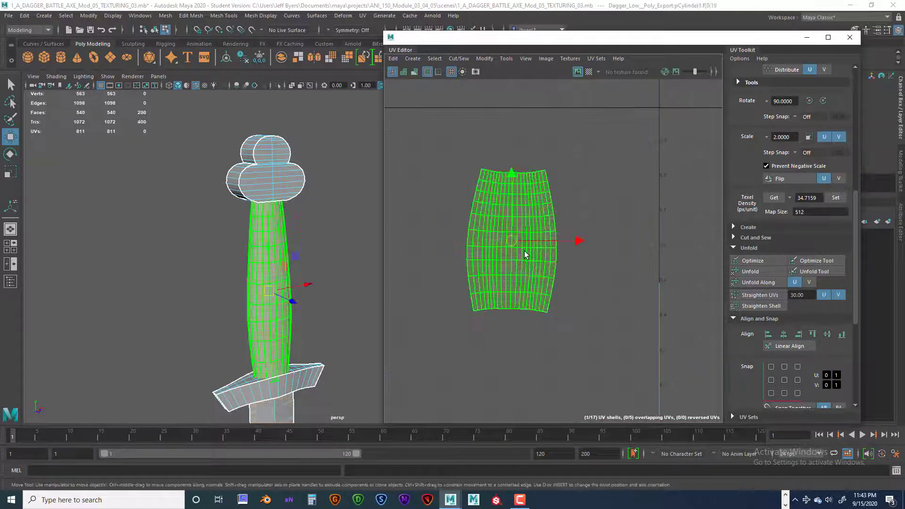
pyautogui.press('e')
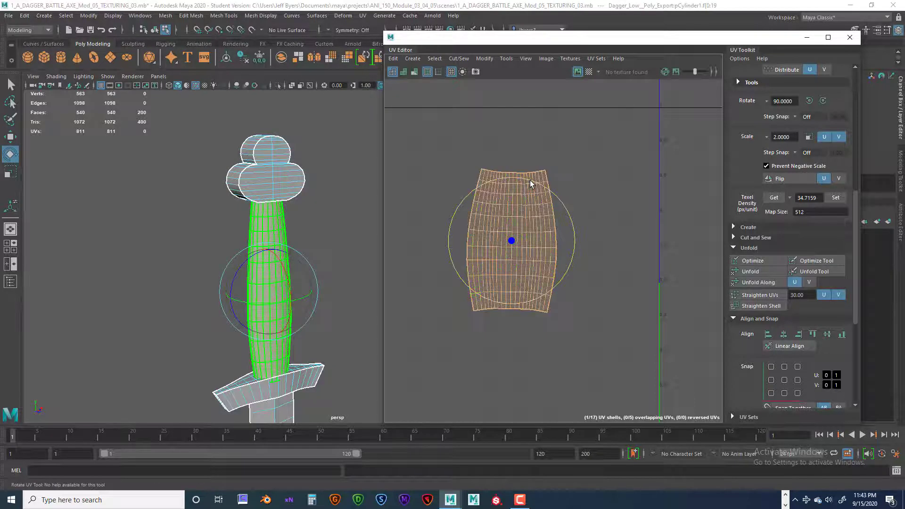
pyautogui.moveTo(529, 181); pyautogui.dragTo(528, 177)
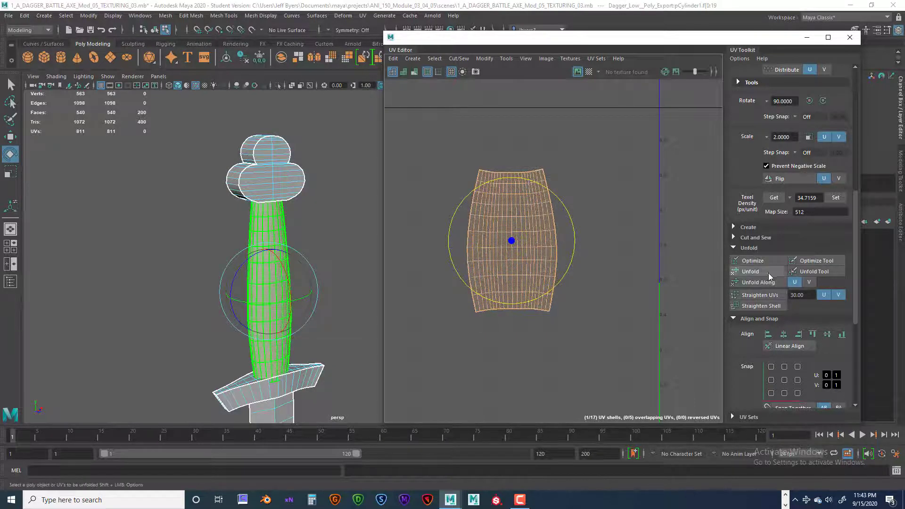
pyautogui.scroll(-5, 778, 283)
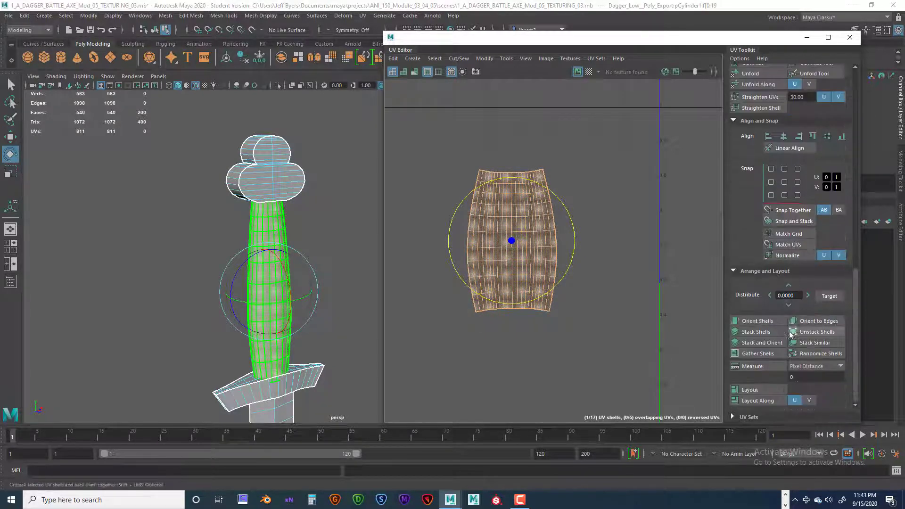
pyautogui.click(754, 321)
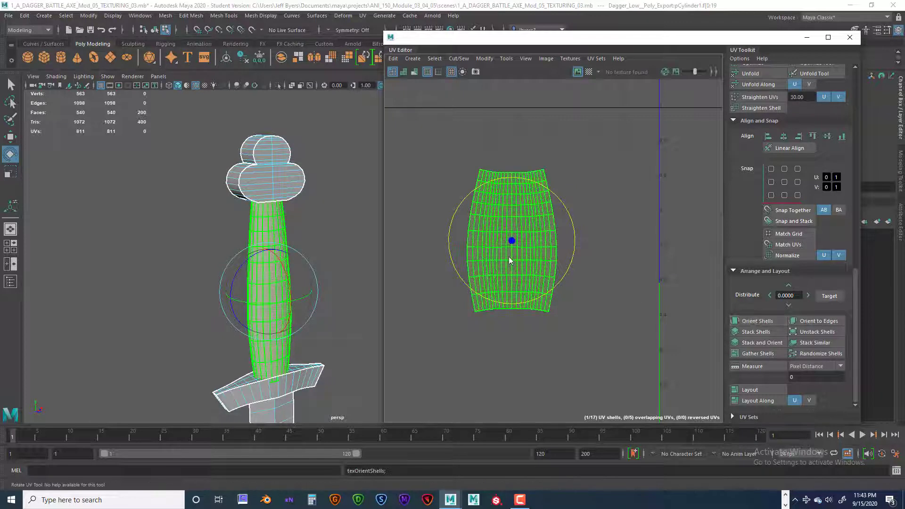
# - Apply Orient Shells to the blade's two UV shells and to all of the crossguard's shells
pyautogui.scroll(-3, 510, 261)
pyautogui.keyDown('alt'); pyautogui.moveTo(585, 286); pyautogui.dragTo(512, 390, button='middle'); pyautogui.keyUp('alt')
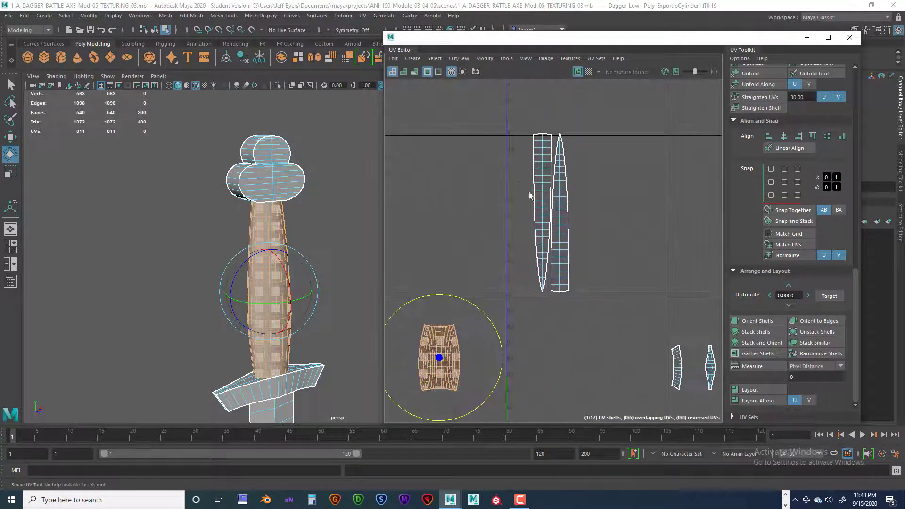
pyautogui.moveTo(604, 230); pyautogui.dragTo(552, 245)
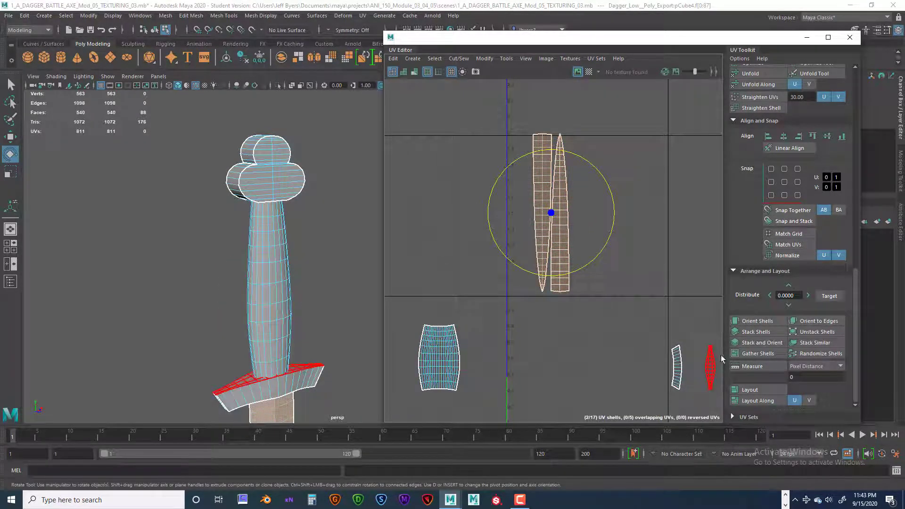
pyautogui.click(753, 321)
pyautogui.keyDown('alt'); pyautogui.moveTo(640, 302); pyautogui.dragTo(397, 245, button='middle'); pyautogui.keyUp('alt')
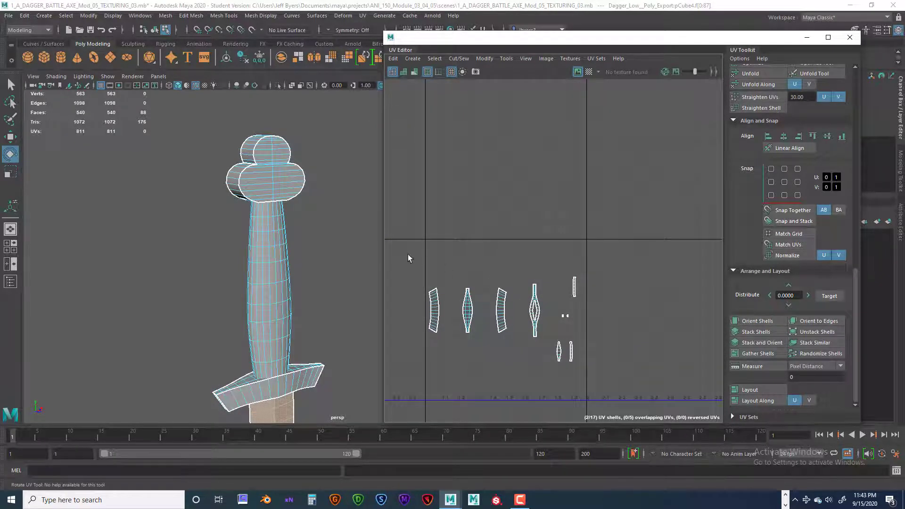
pyautogui.moveTo(408, 255); pyautogui.dragTo(627, 370)
pyautogui.click(751, 320)
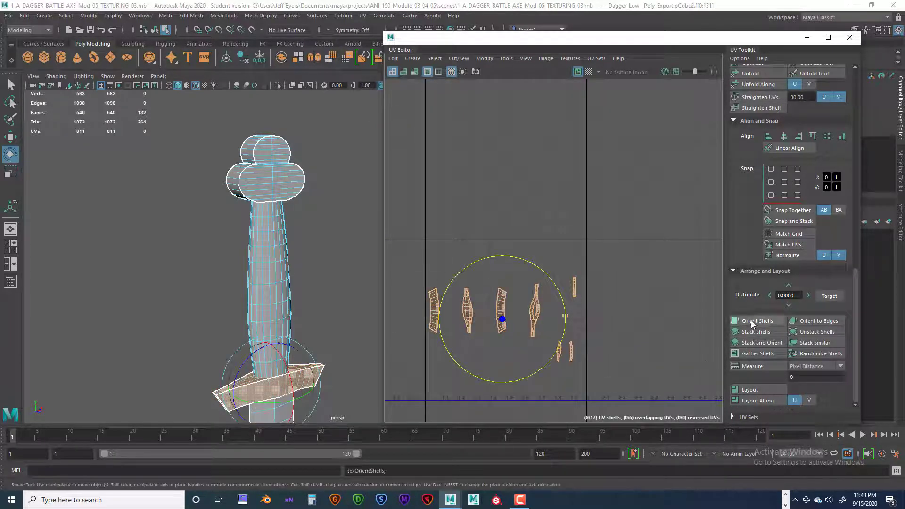
# - Rotate the crossguard's spindle-shaped shell and its shell with the central opening until both stand vertical
pyautogui.scroll(3, 615, 298)
pyautogui.keyDown('alt'); pyautogui.moveTo(615, 298); pyautogui.dragTo(680, 309, button='middle'); pyautogui.keyUp('alt')
pyautogui.scroll(1, 628, 294)
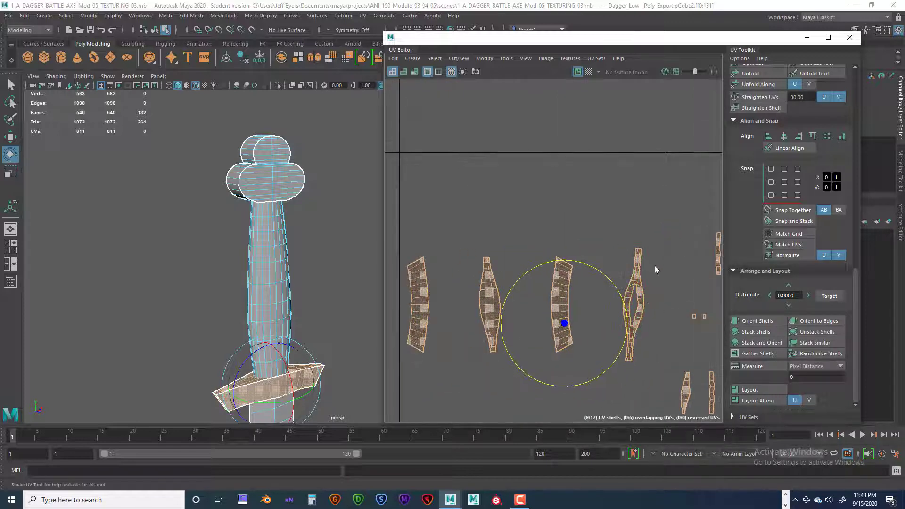
pyautogui.click(488, 294)
pyautogui.moveTo(523, 252); pyautogui.dragTo(529, 254)
pyautogui.click(577, 220)
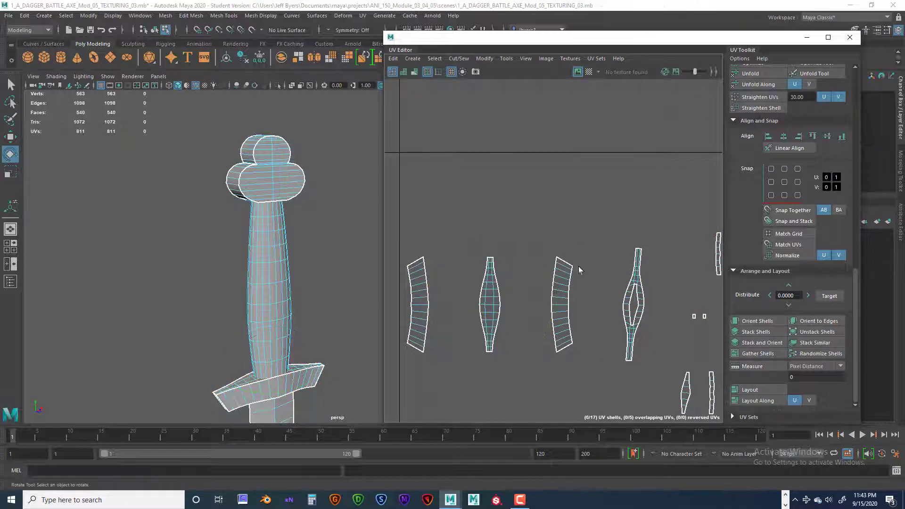
pyautogui.click(635, 264)
pyautogui.moveTo(684, 267); pyautogui.dragTo(680, 262)
pyautogui.scroll(-3, 547, 249)
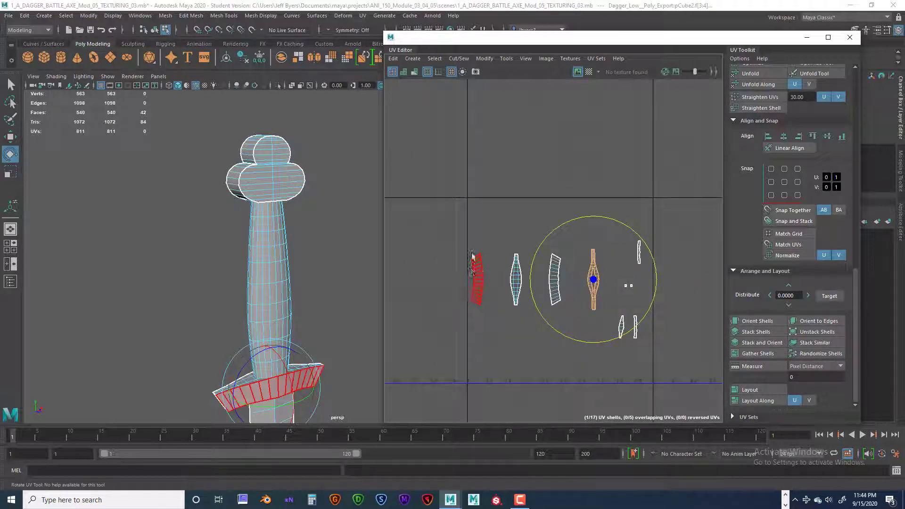
# - Move the blade's two UV shells down from the U1V2 tile into the 0–1 space
pyautogui.moveTo(473, 270); pyautogui.dragTo(514, 344, button='right')
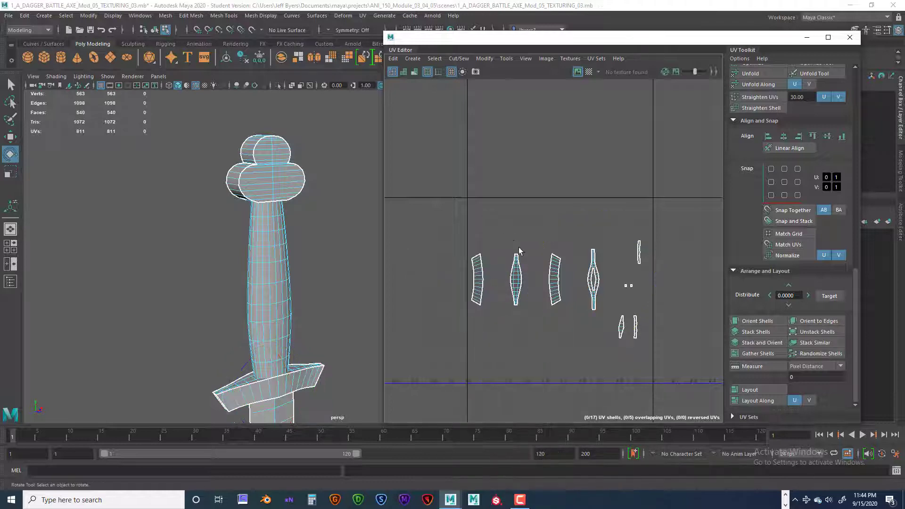
pyautogui.scroll(-4, 518, 251)
pyautogui.moveTo(519, 255); pyautogui.dragTo(480, 245, button='right')
pyautogui.scroll(-1, 494, 264)
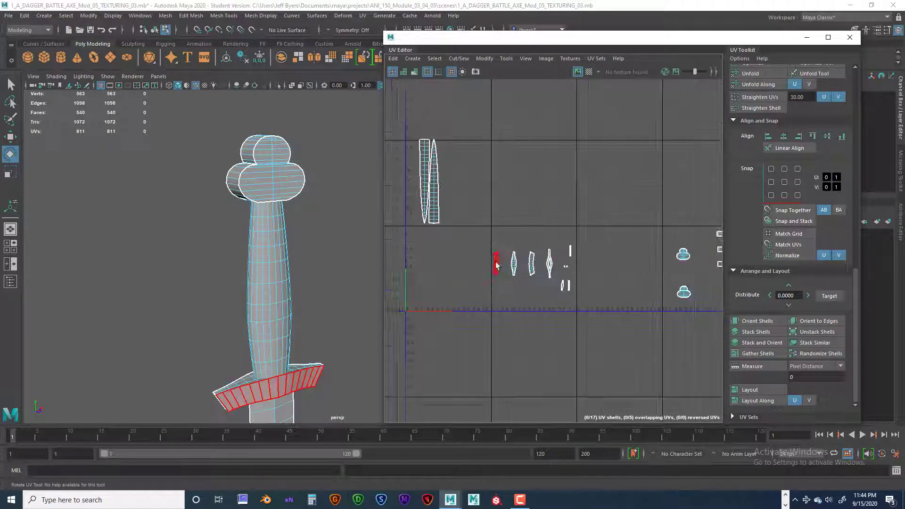
pyautogui.scroll(-5, 496, 267)
pyautogui.scroll(6, 500, 283)
pyautogui.keyDown('alt'); pyautogui.moveTo(496, 262); pyautogui.dragTo(566, 277, button='middle'); pyautogui.keyUp('alt')
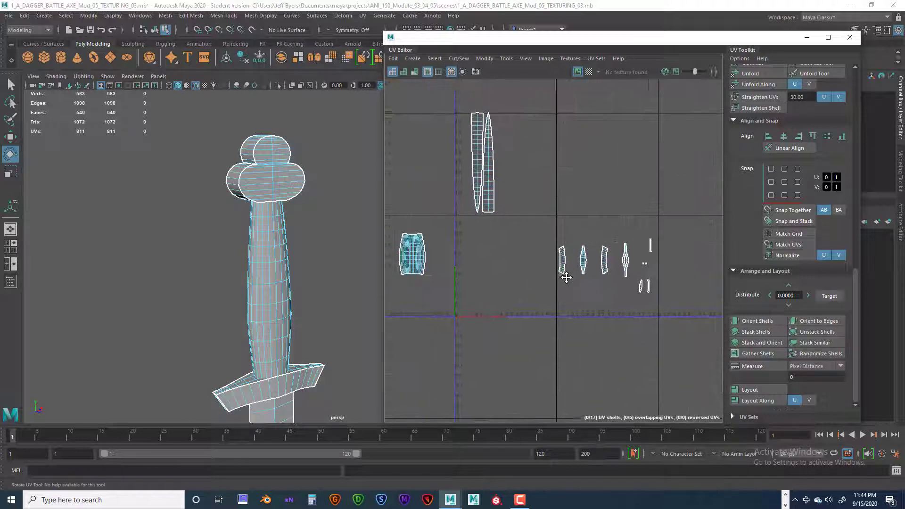
pyautogui.click(488, 163)
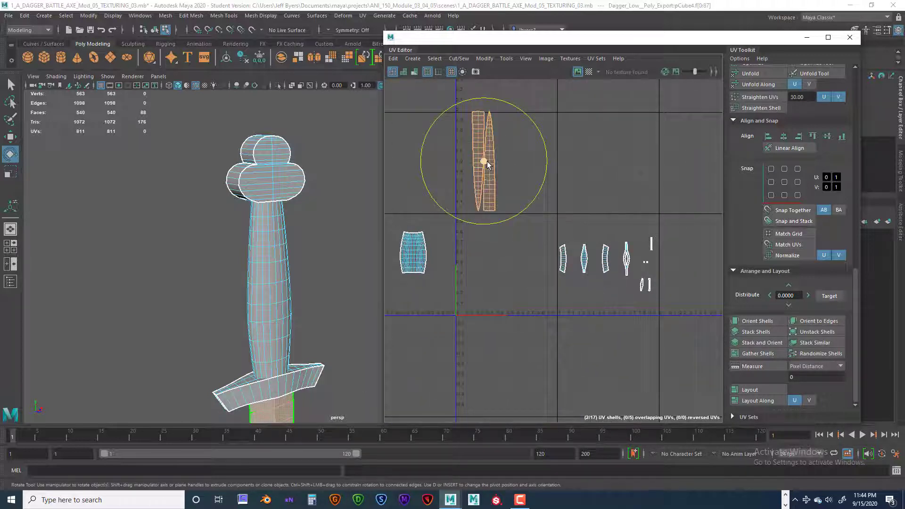
pyautogui.press('w')
pyautogui.moveTo(483, 162); pyautogui.dragTo(501, 265)
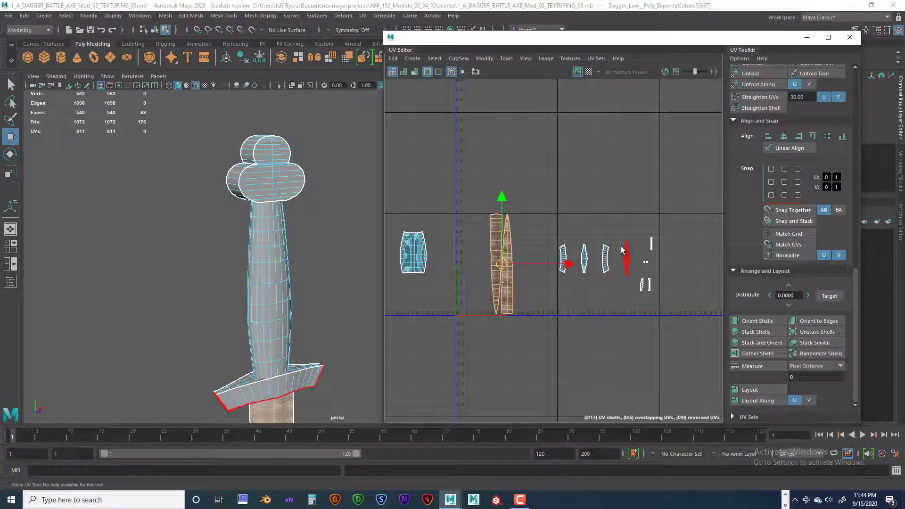
# - Nudge the crossguard's shells within the U2V1 tile and move the grip's shell into U3V1, between crossguard and pommel
pyautogui.scroll(-3, 626, 248)
pyautogui.moveTo(573, 226); pyautogui.dragTo(656, 288)
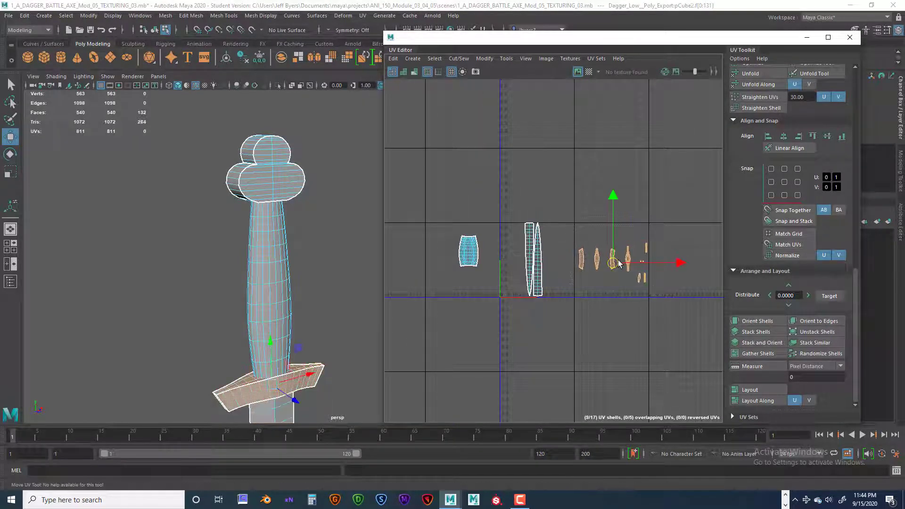
pyautogui.click(471, 253)
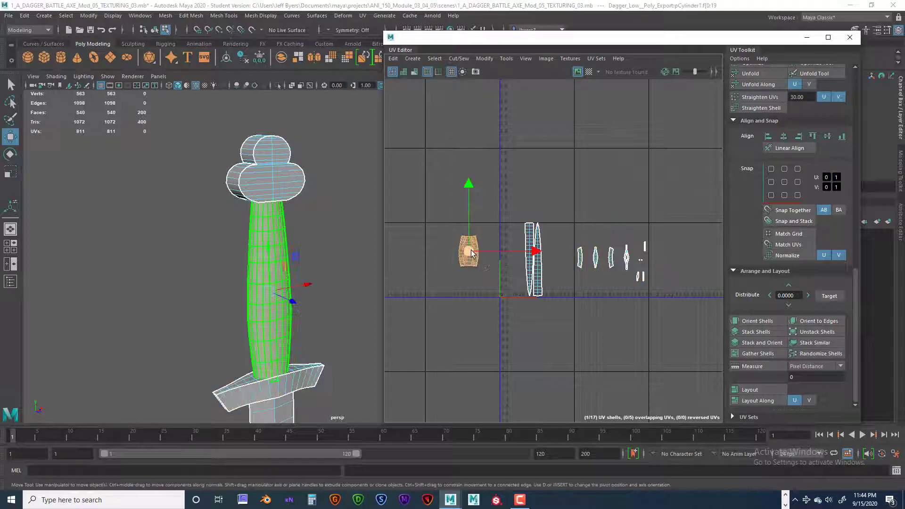
pyautogui.moveTo(471, 253); pyautogui.dragTo(692, 261)
# - Look over the row of tiles from blade to pommel, selecting all the dagger's shells and clearing the selection
pyautogui.keyDown('alt'); pyautogui.moveTo(595, 270); pyautogui.dragTo(504, 292, button='middle'); pyautogui.keyUp('alt')
pyautogui.scroll(-3, 547, 233)
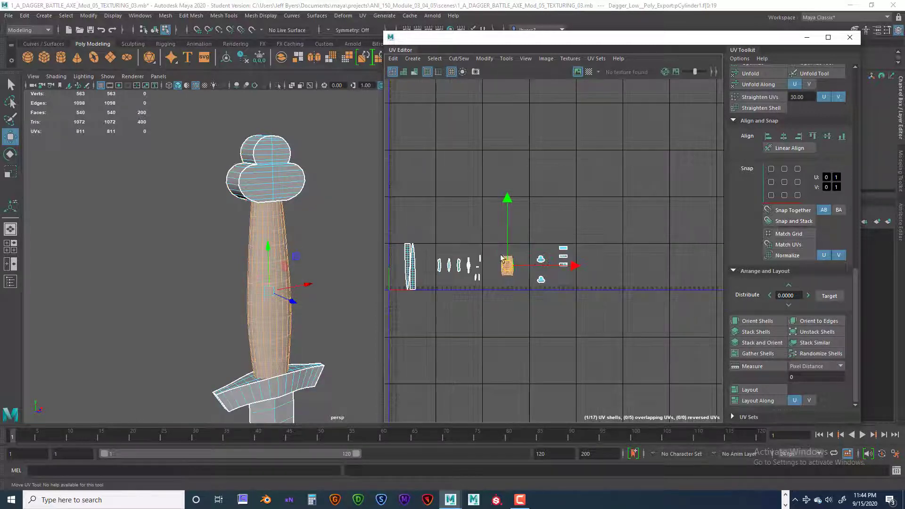
pyautogui.keyDown('alt'); pyautogui.moveTo(436, 235); pyautogui.dragTo(508, 243, button='middle'); pyautogui.keyUp('alt')
pyautogui.moveTo(627, 303); pyautogui.dragTo(666, 320)
pyautogui.press('w')
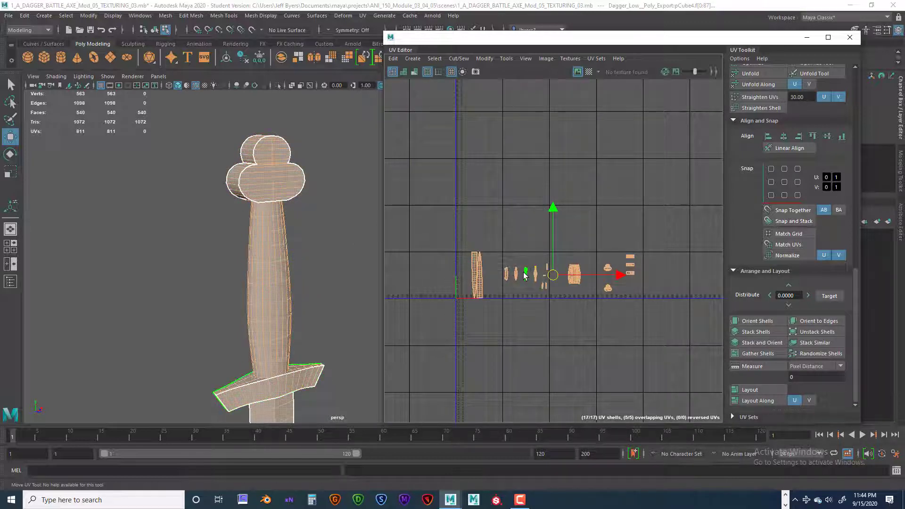
pyautogui.moveTo(524, 273); pyautogui.dragTo(509, 249, button='right')
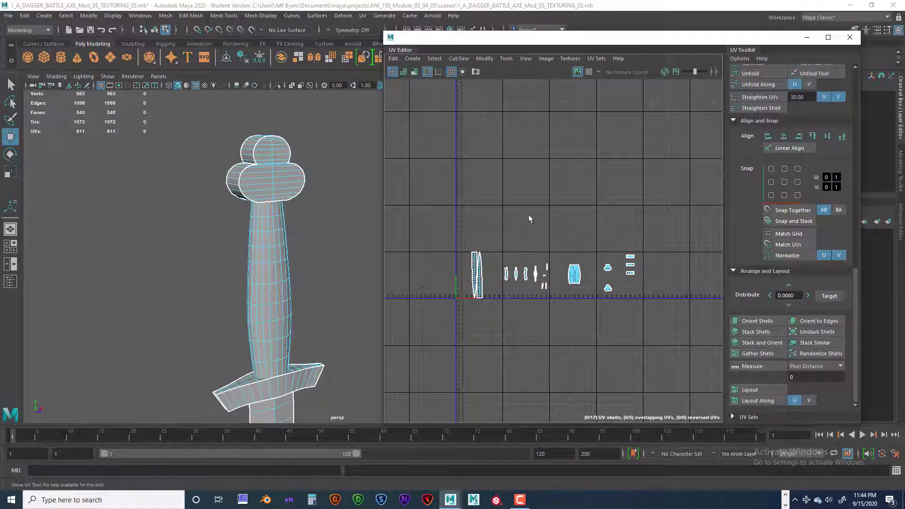